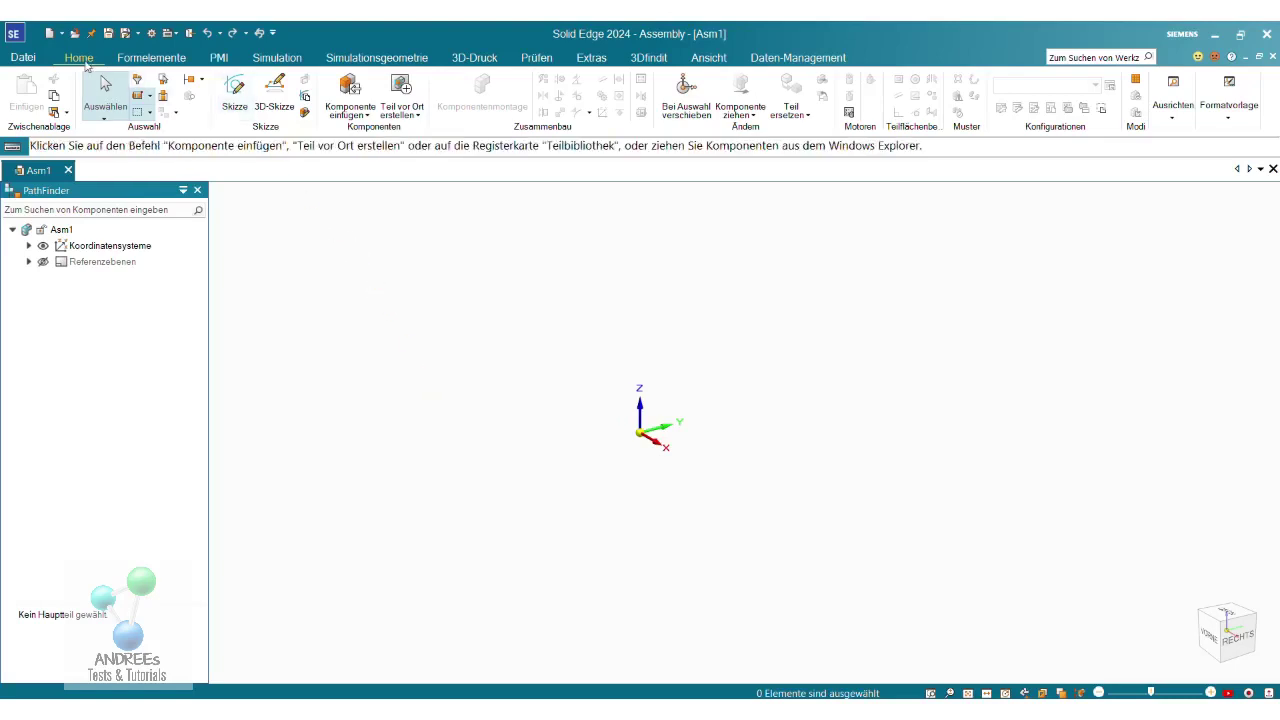
Start 3D-Skizze, set the top view, and pick the 3D rectangle-by-centre tool
left_click(277, 88)
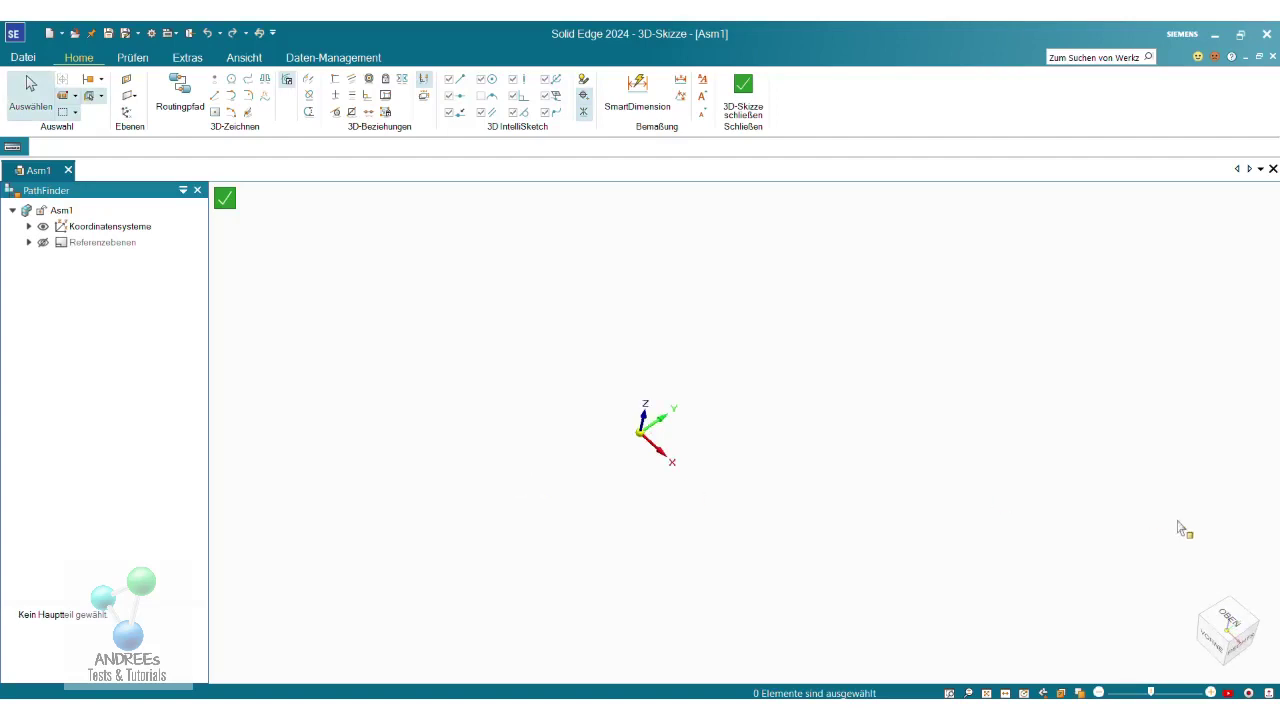
left_click(1227, 620)
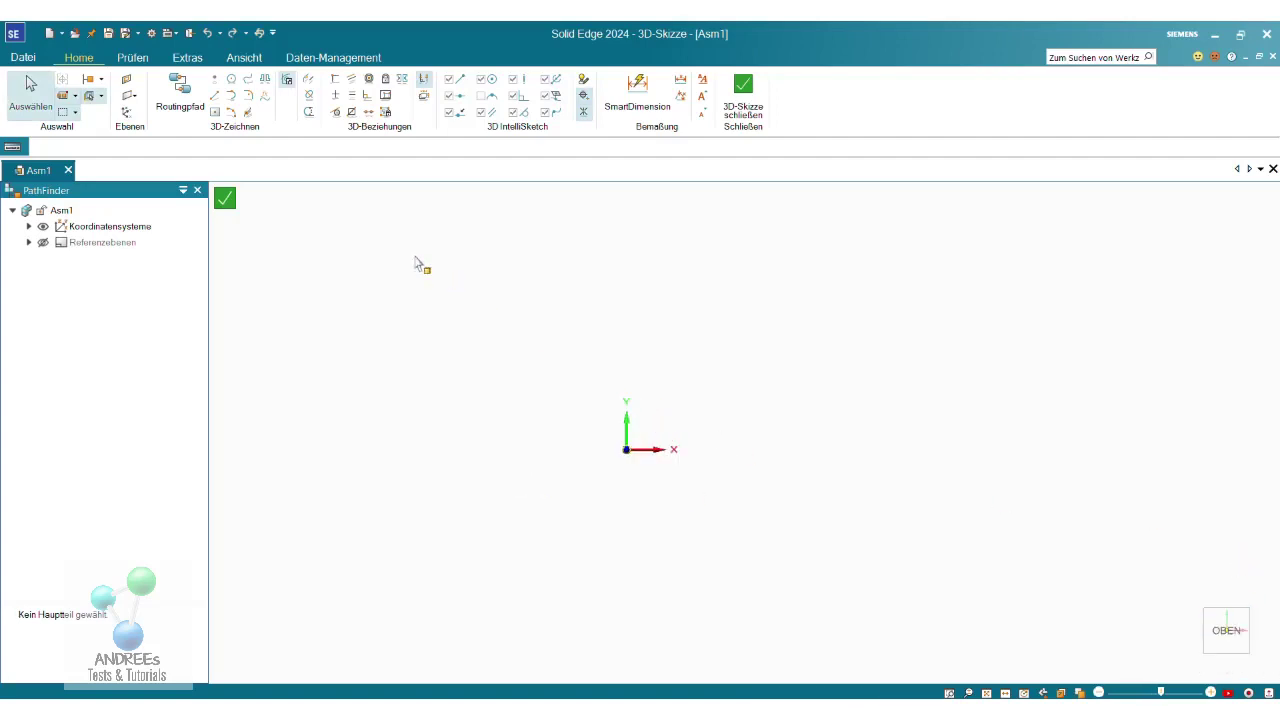
left_click(214, 116)
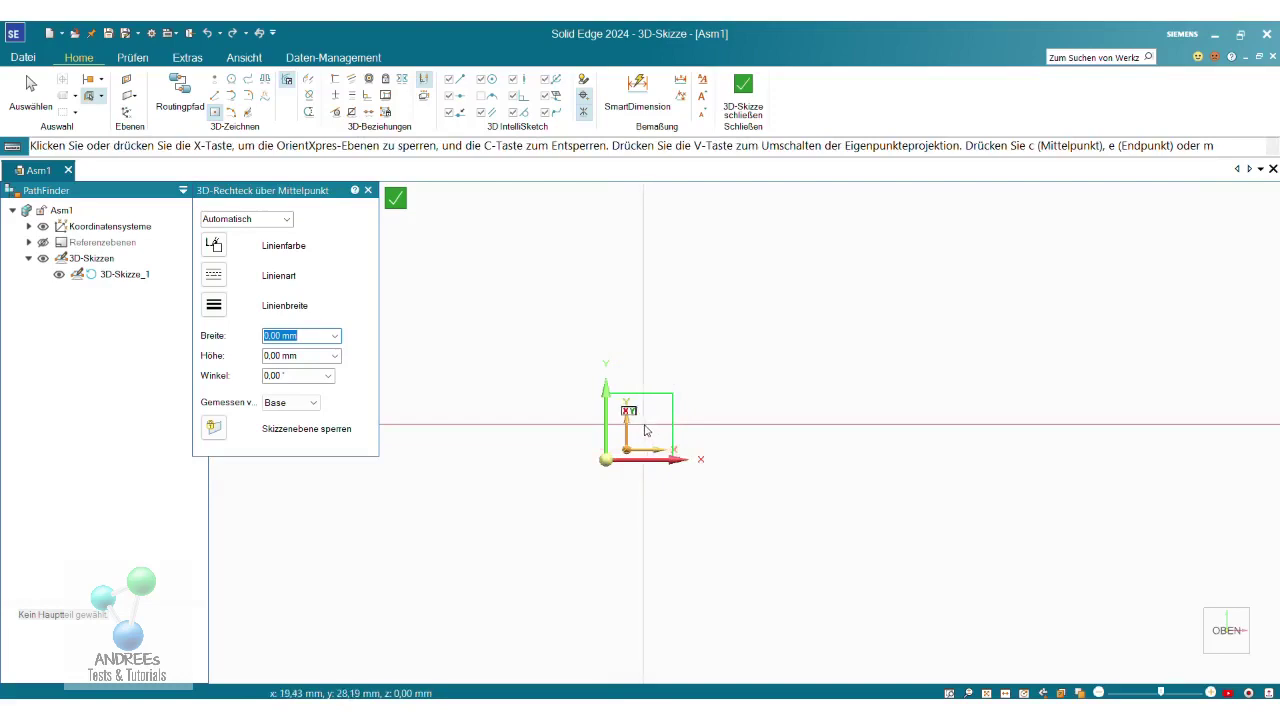
Place a rectangle centred on the origin with 800 mm width and 800 mm height
left_click(648, 430)
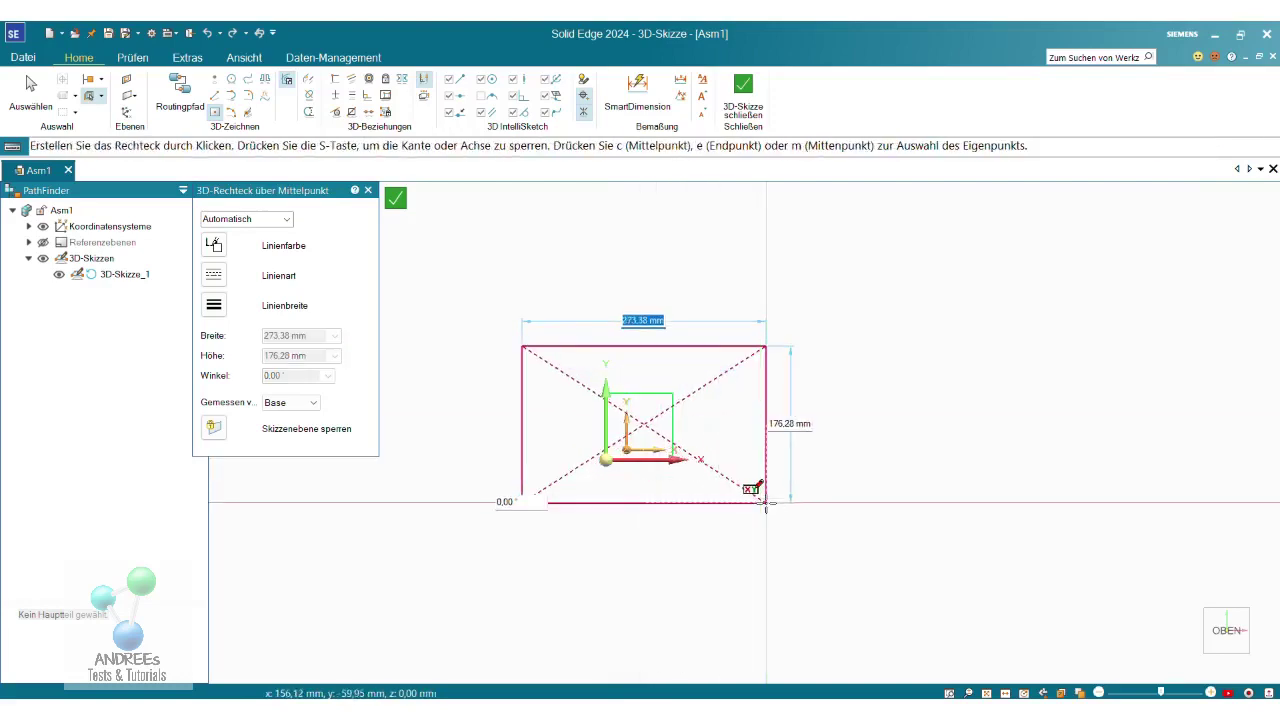
type("800")
key("Tab")
type("8")
key("Tab")
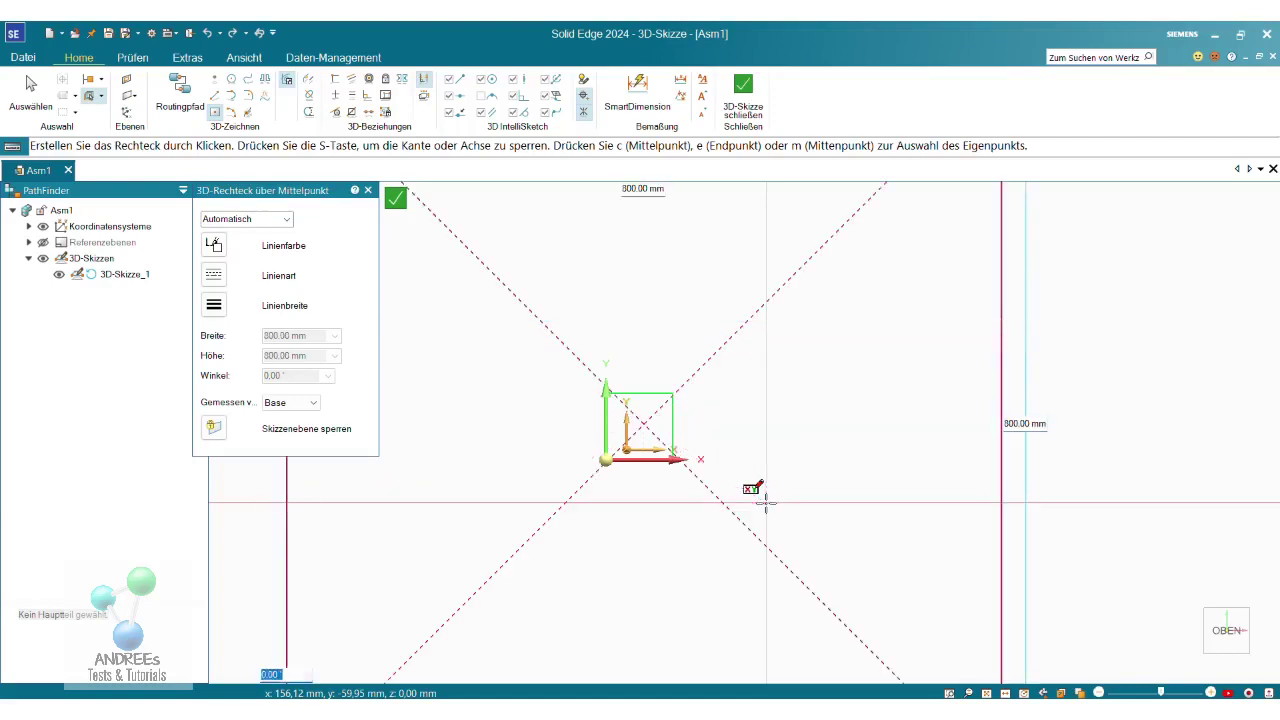
scroll(647, 474, "down", 3)
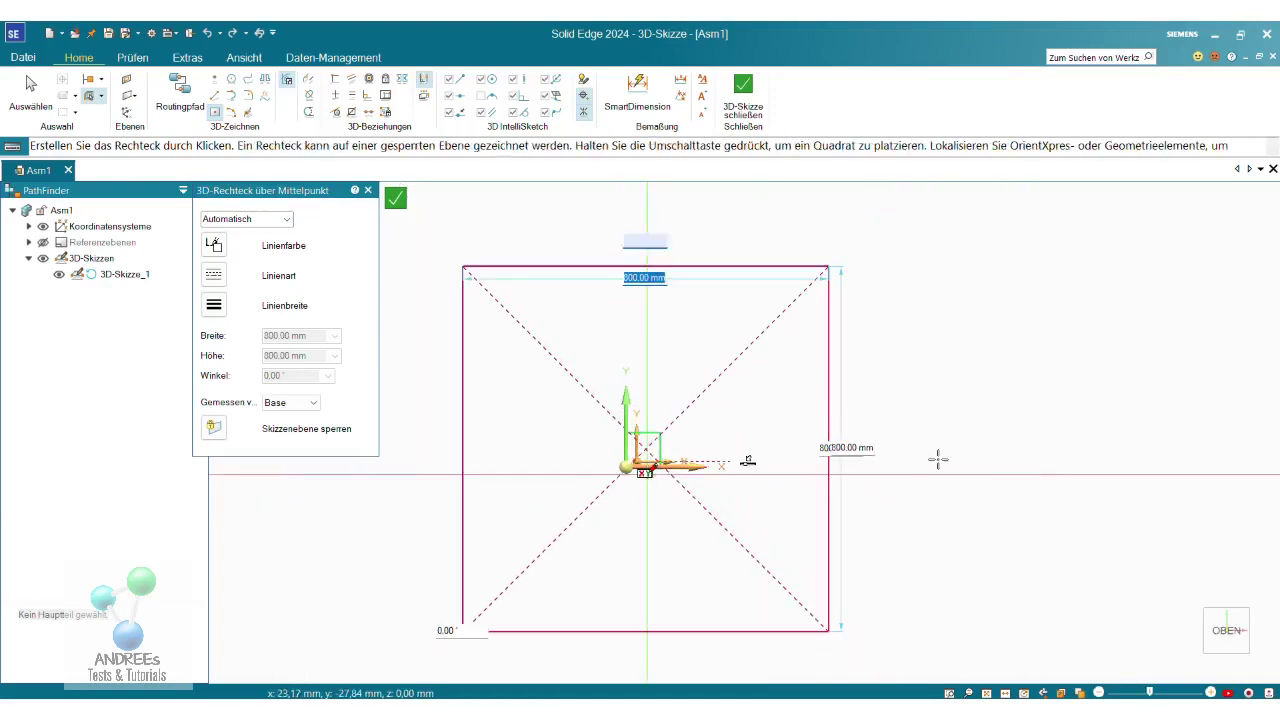
left_click(945, 455)
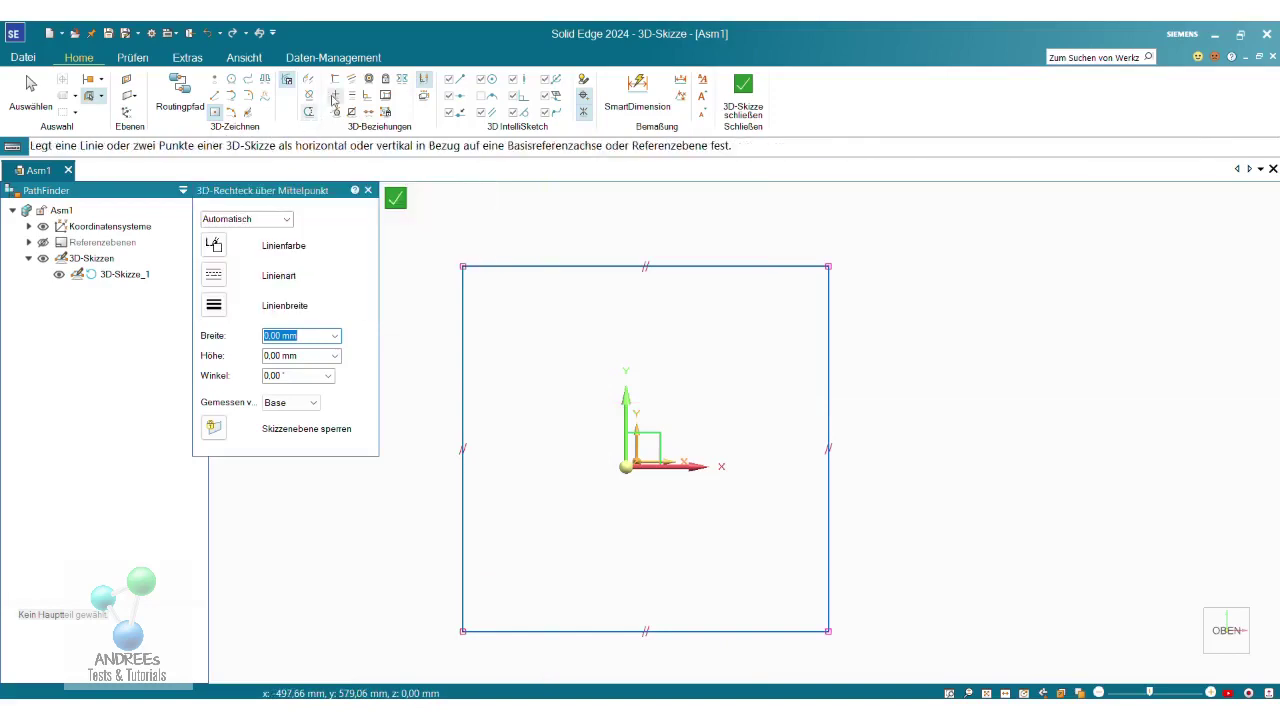
Draw a 3D line from the square's top edge down into the square
left_click(216, 95)
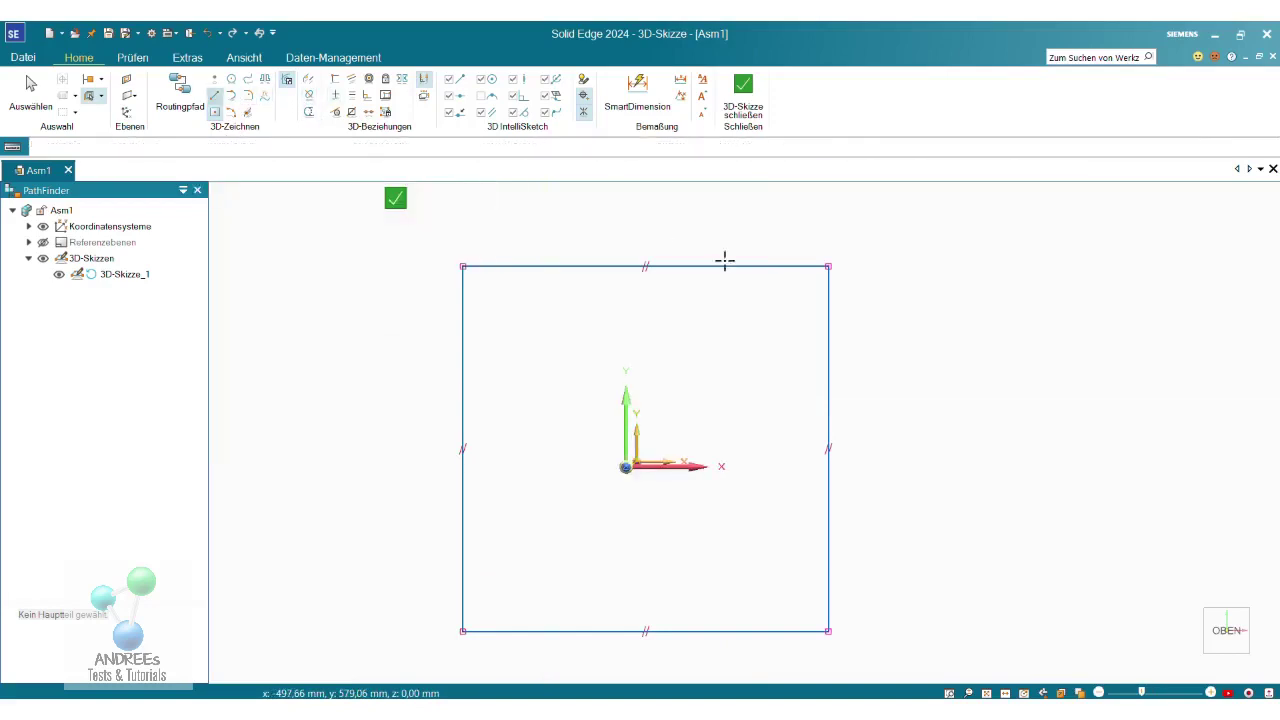
left_click(755, 268)
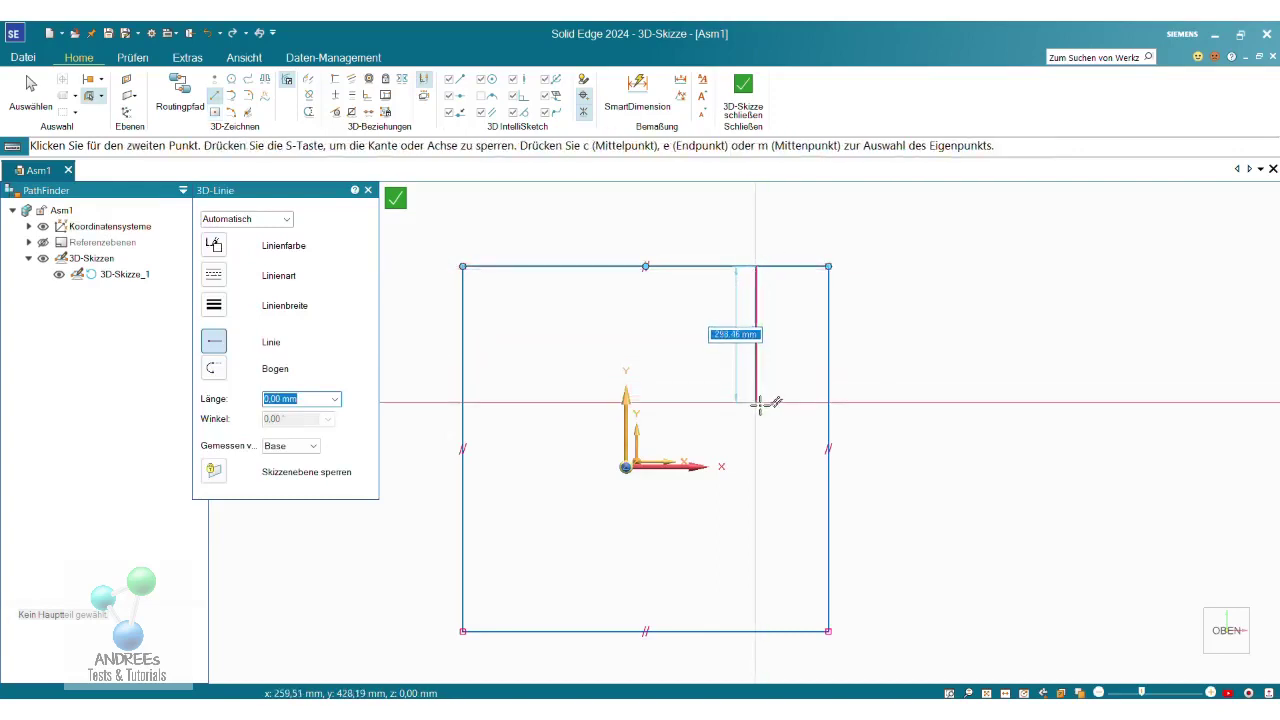
left_click(757, 562)
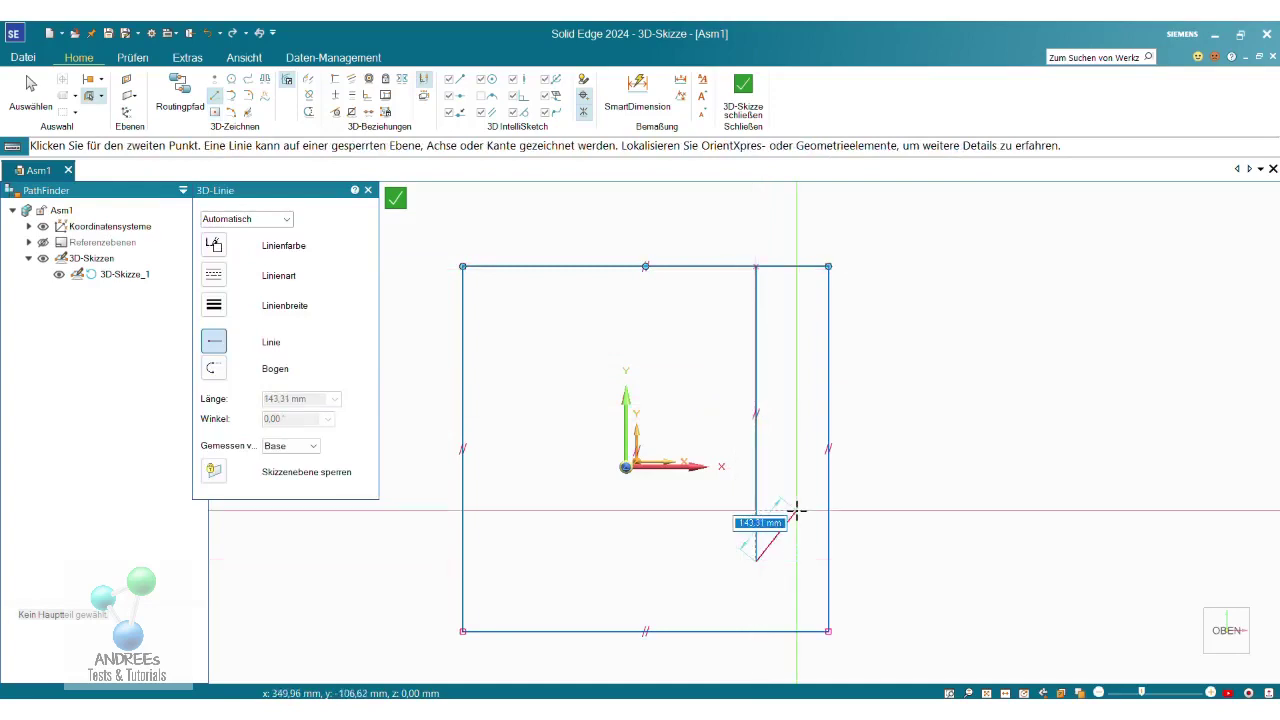
key("Escape")
Draw a 500 mm upright line from the square's left rear corner and close the 3D sketch
middle_click_drag(908, 463, 923, 314)
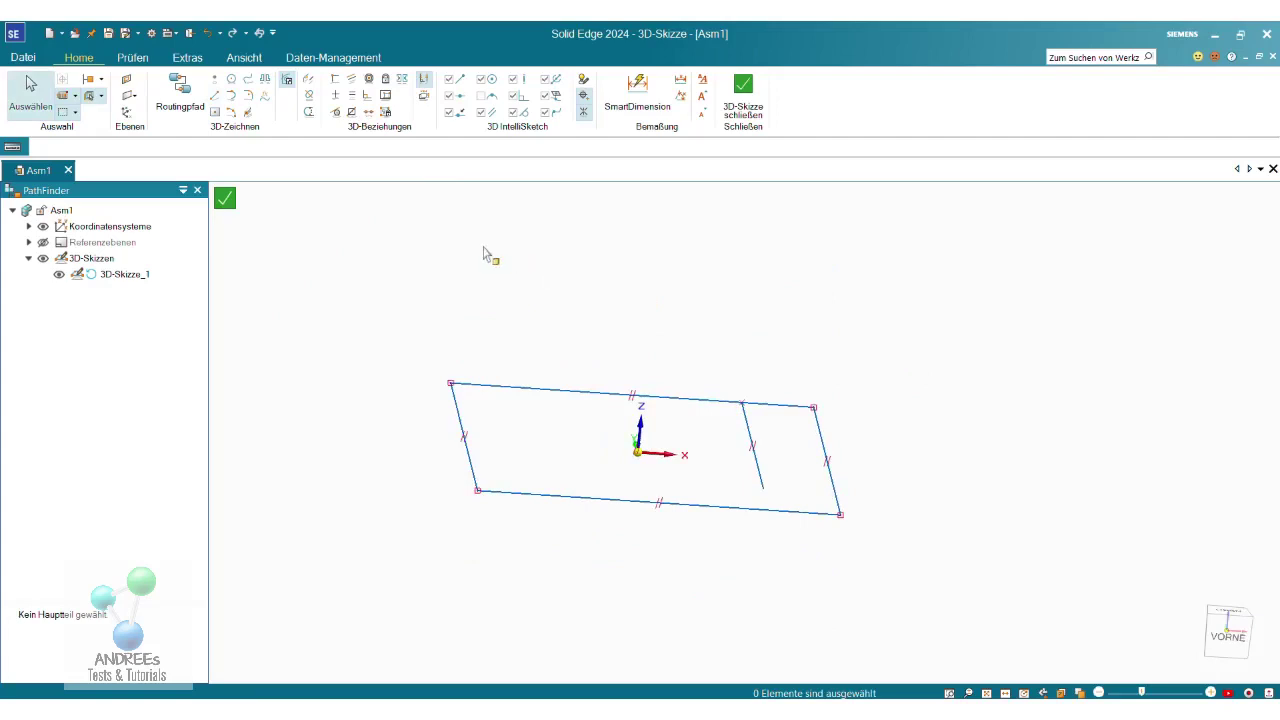
left_click(215, 95)
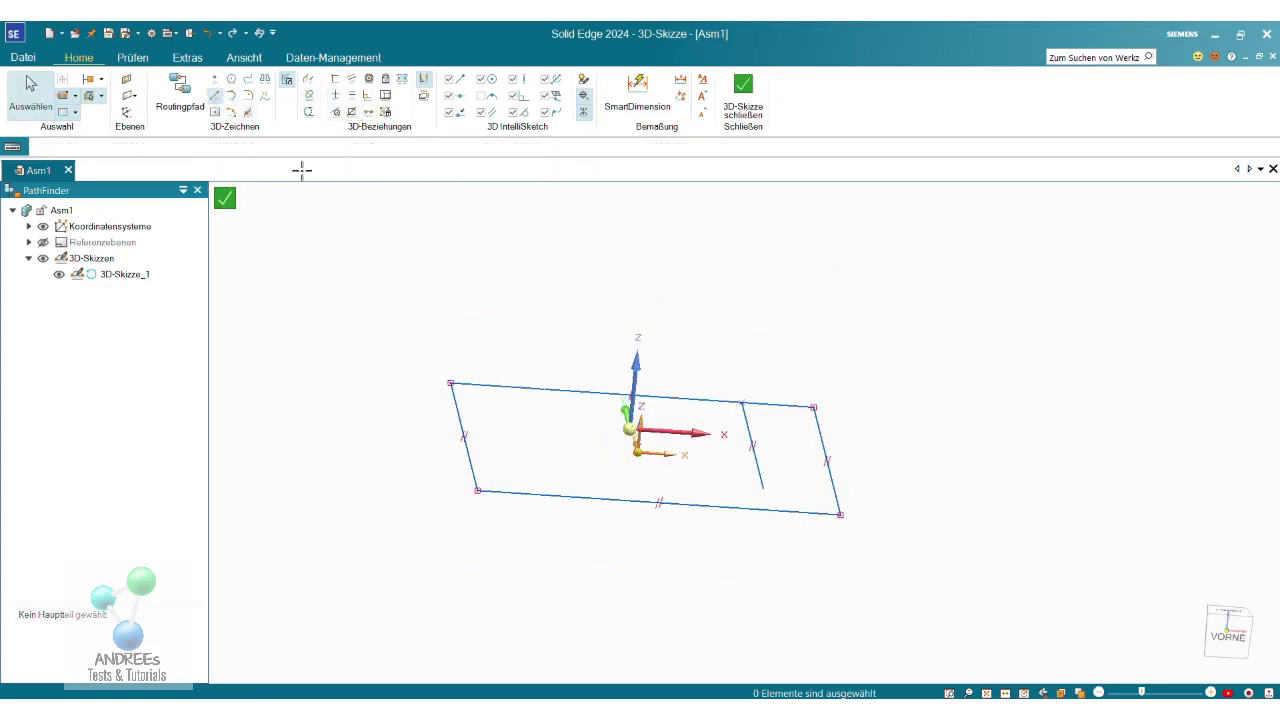
left_click(451, 381)
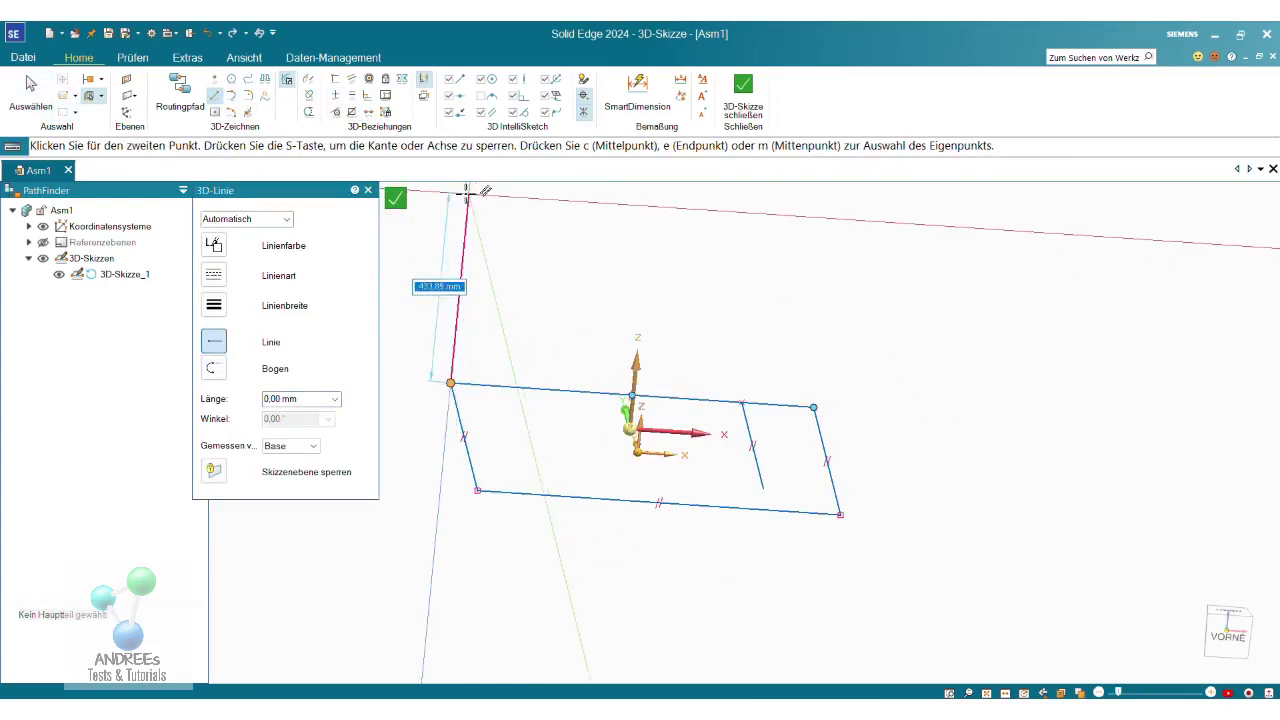
type("500,00")
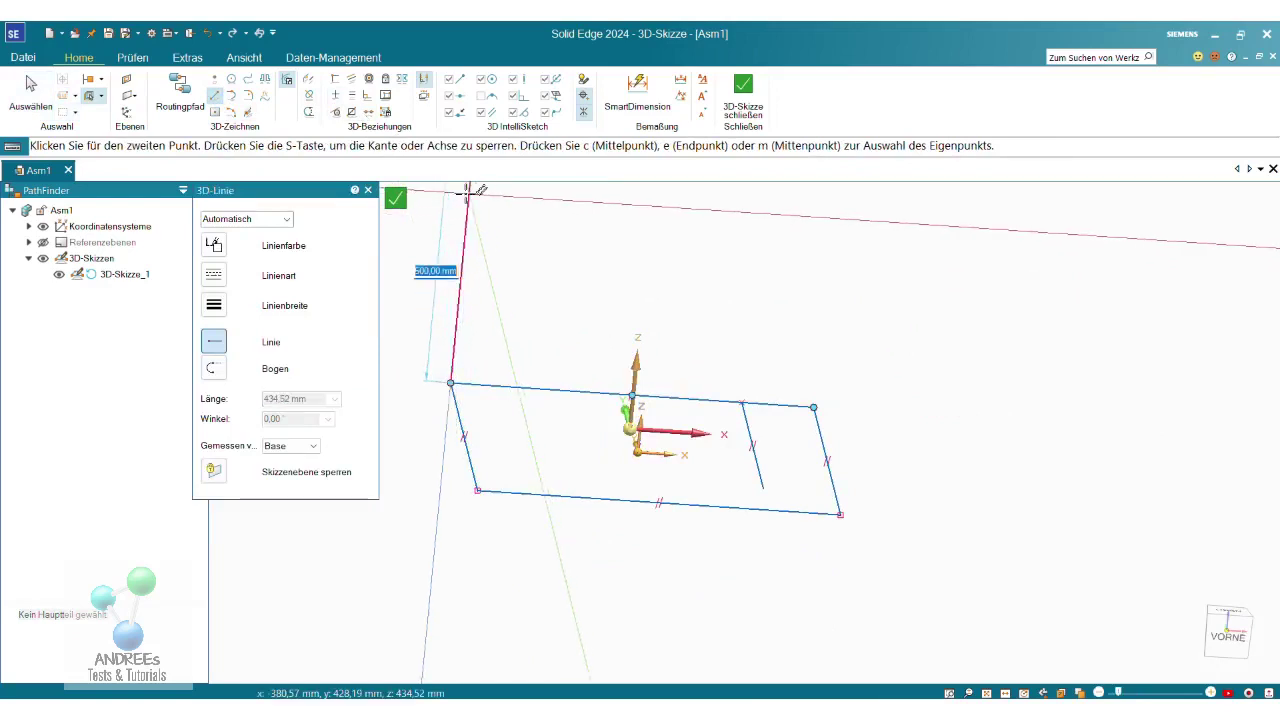
key("Return")
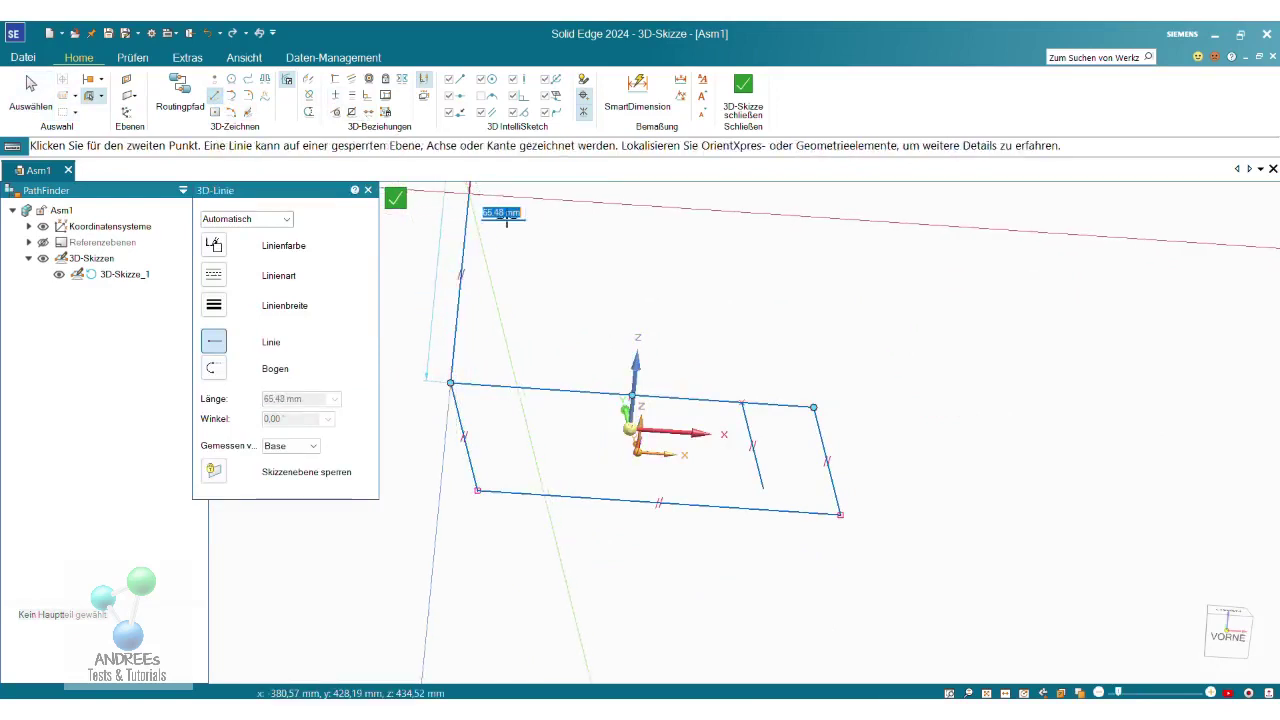
left_click(396, 199)
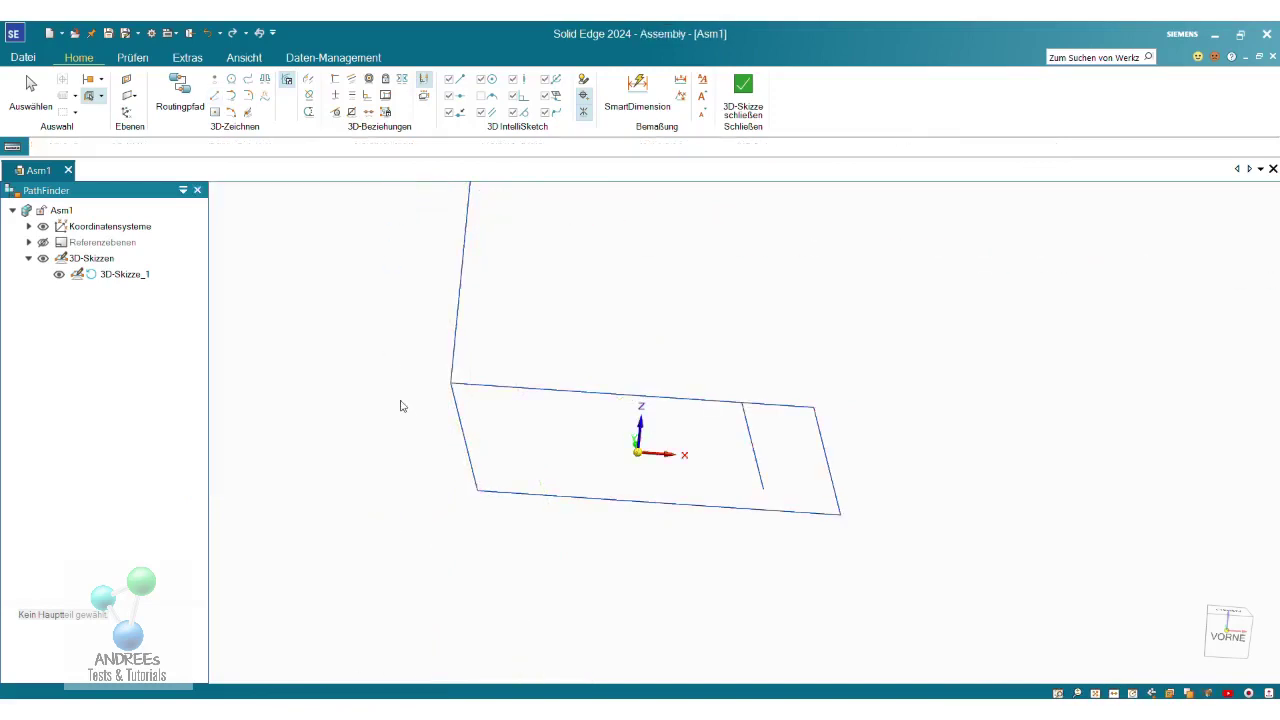
Switch to the Rahmen environment via Extras > Umgebungen and start a new frame
scroll(408, 443, "down", 2)
mouse_move(408, 443)
middle_mouse_down()
mouse_move(551, 360)
mouse_move(525, 388)
mouse_move(645, 428)
mouse_move(520, 380)
middle_mouse_up()
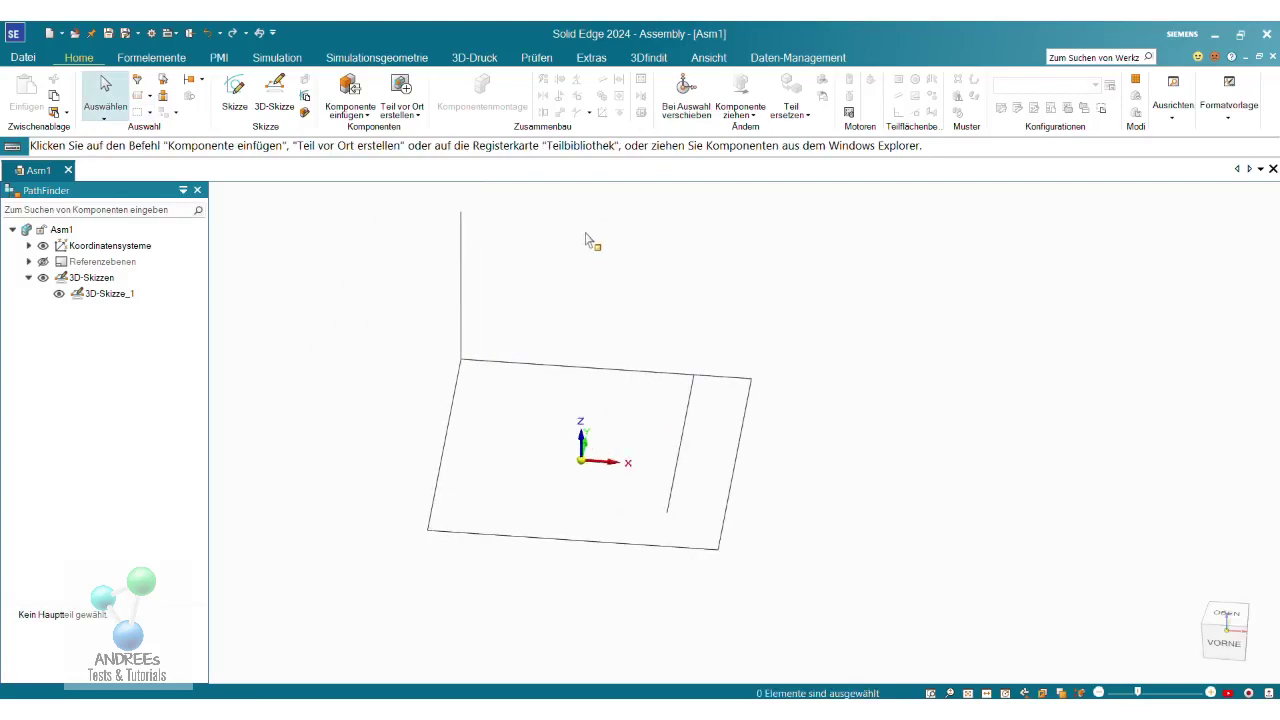
left_click(591, 57)
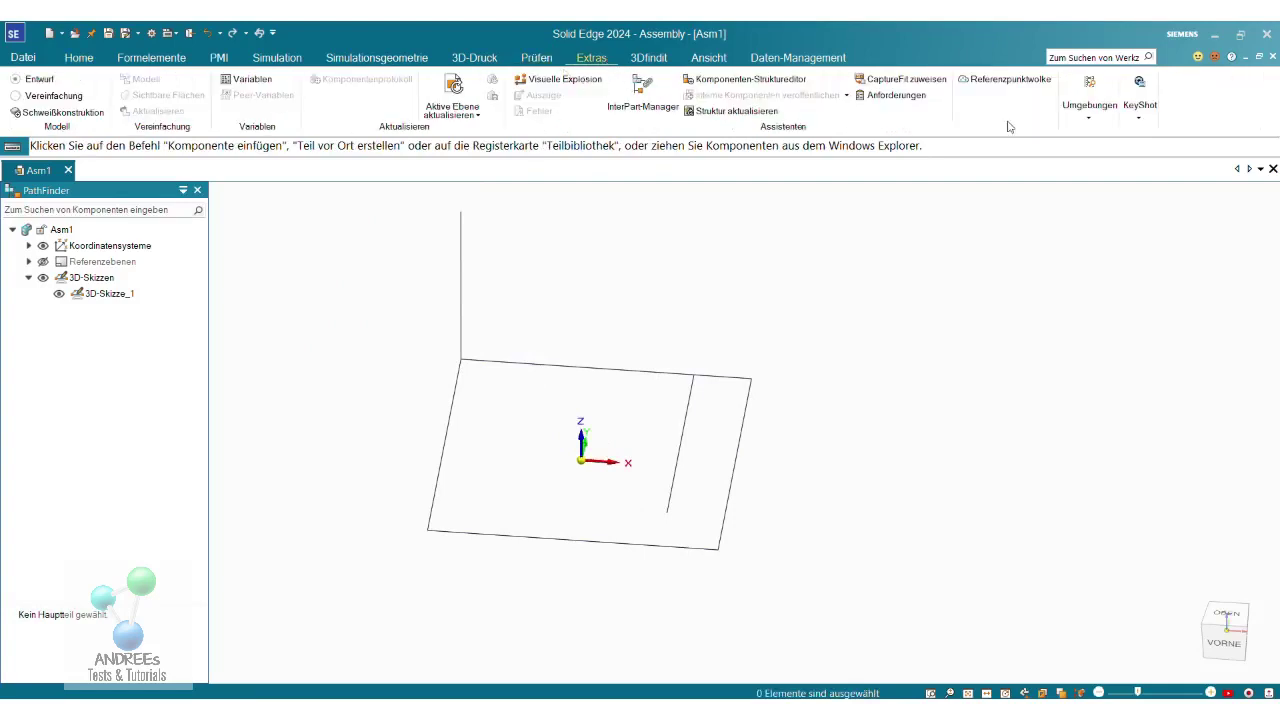
left_click(1080, 113)
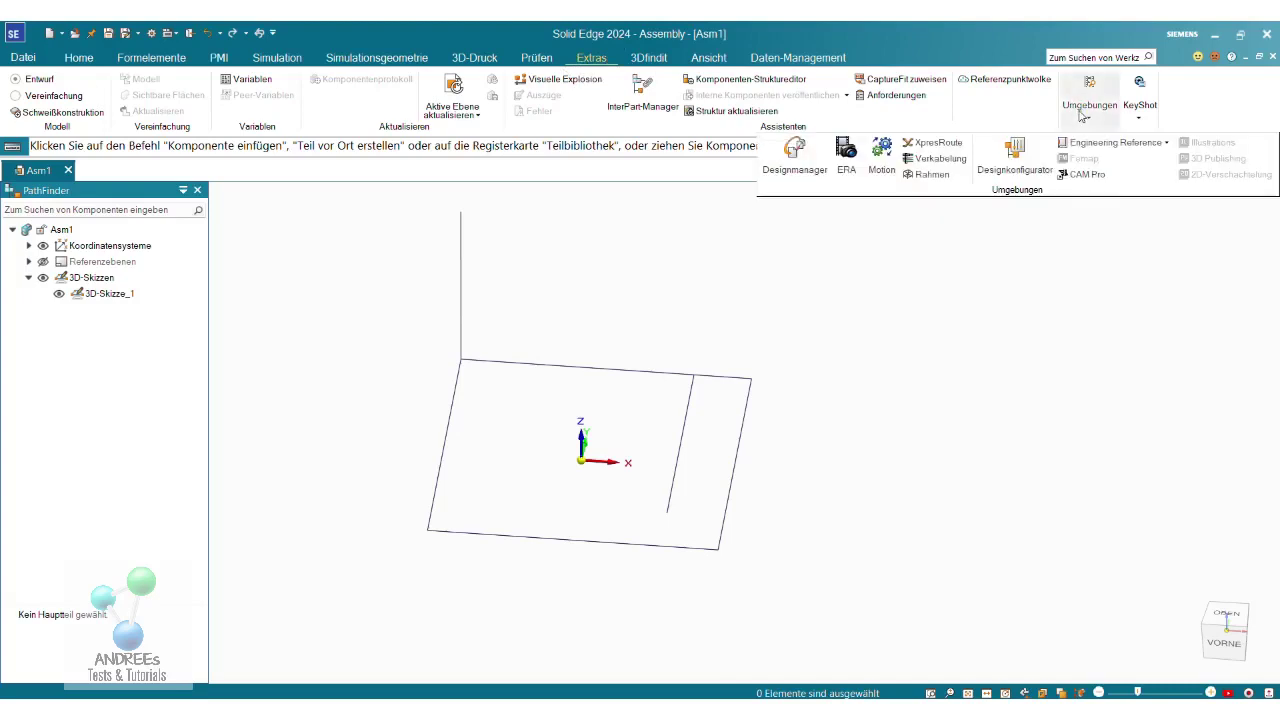
left_click(931, 175)
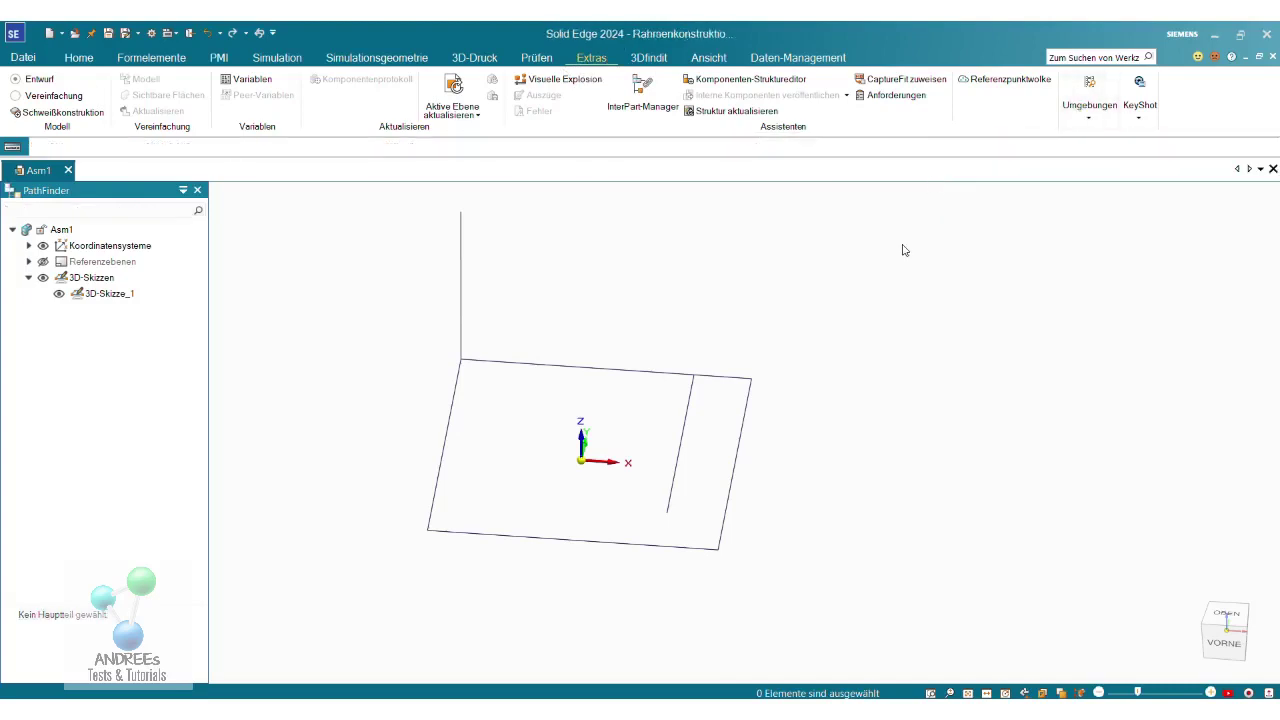
left_click(651, 431)
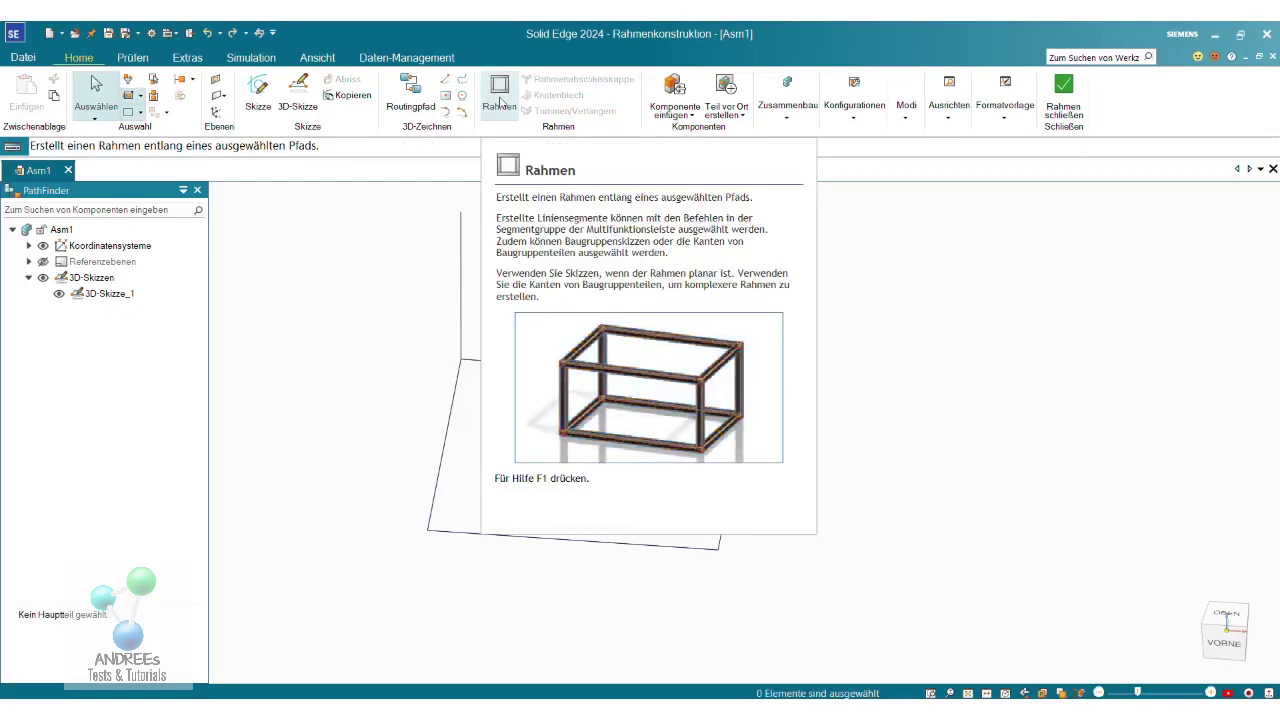
left_click(500, 103)
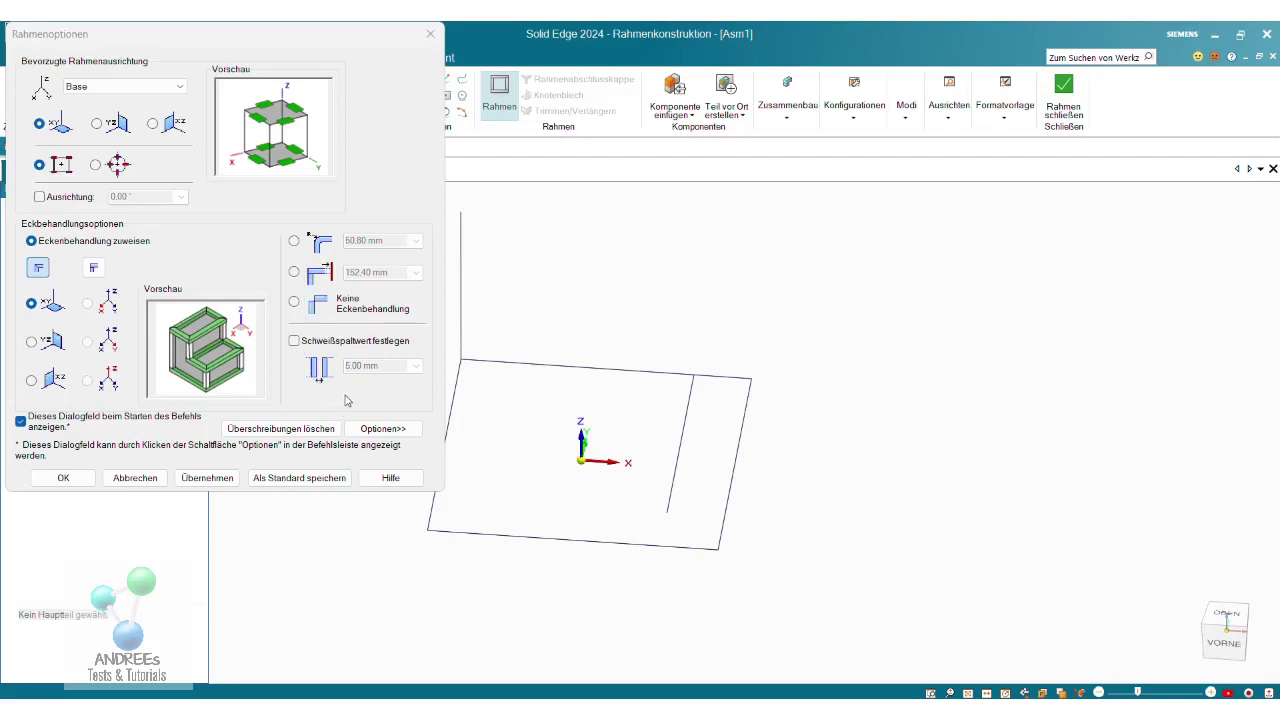
Expand Rahmenoptionen with Optionen>>, apply the settings and confirm with OK
left_click(391, 432)
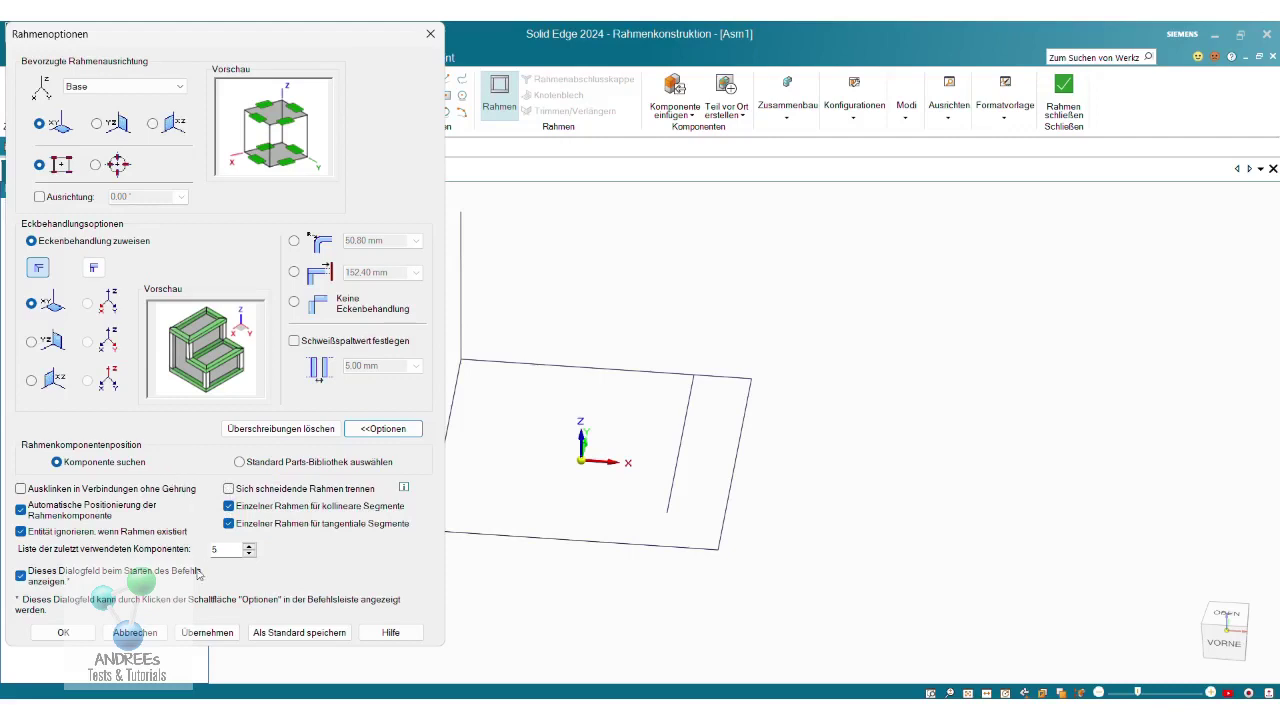
left_click(210, 632)
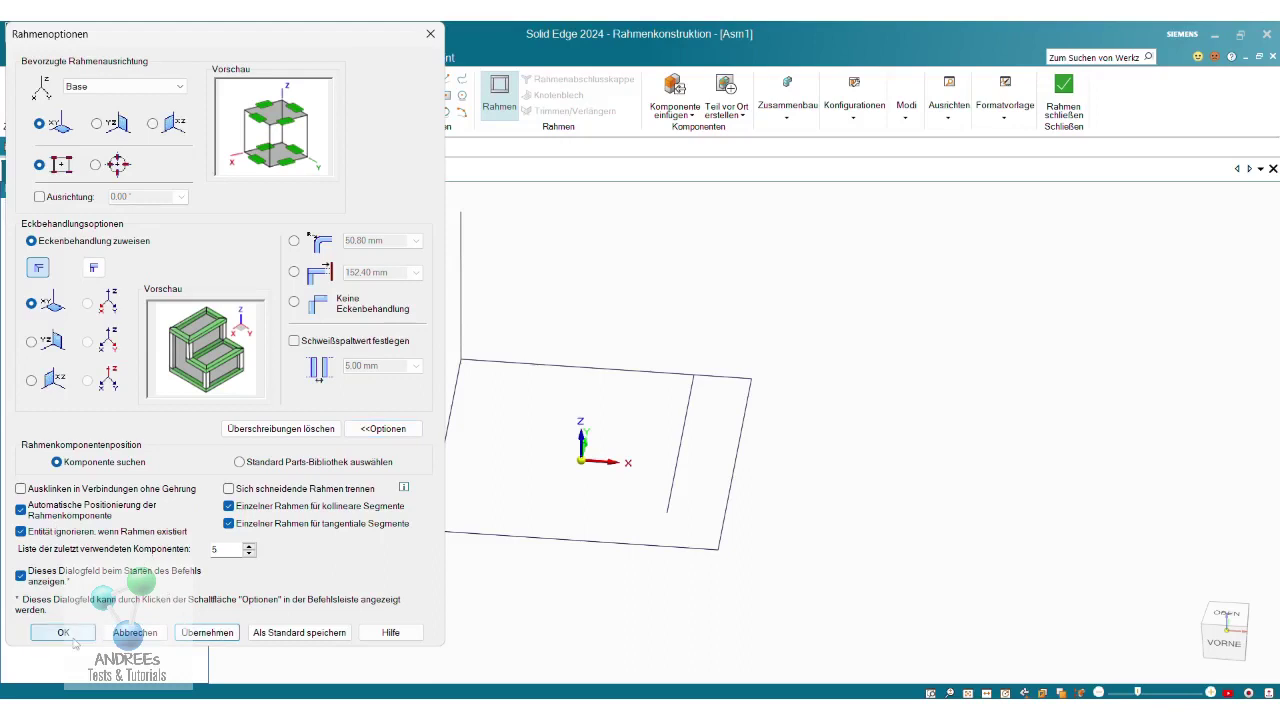
left_click(70, 638)
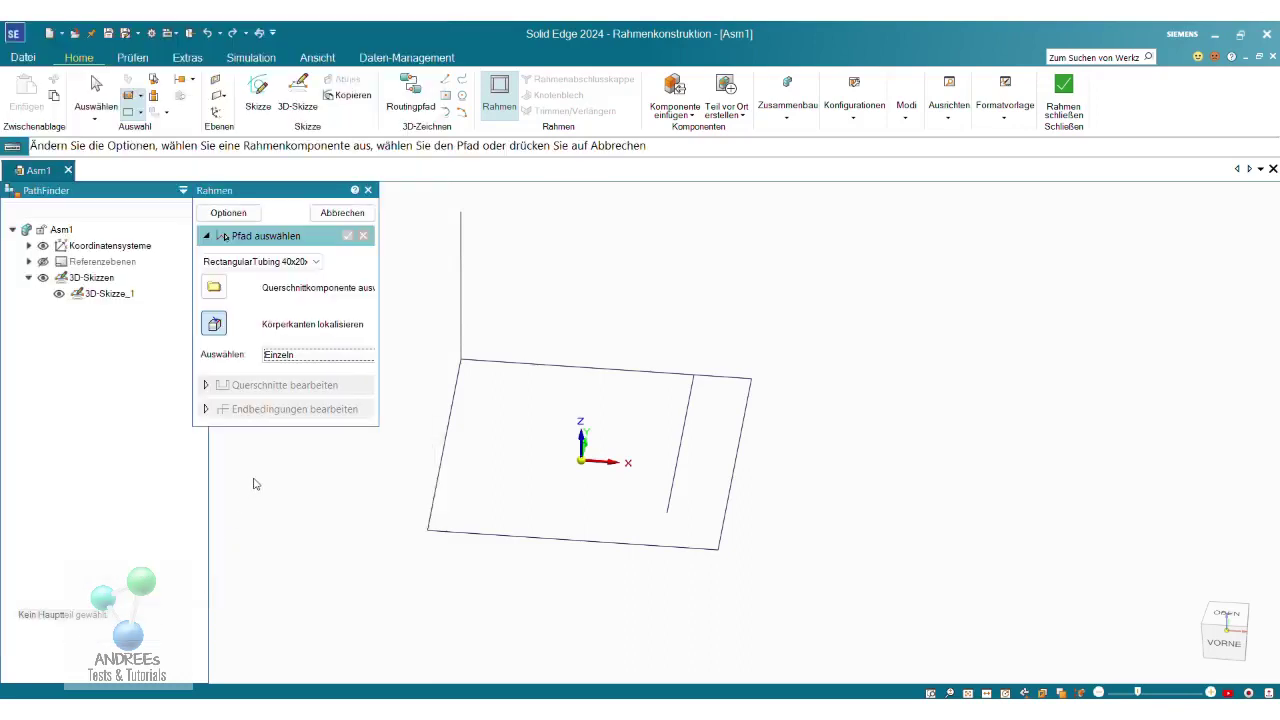
Select the upright line and the four square edges, keeping the RectangularTubing 40x20x2 profile
left_click(461, 323)
left_click(459, 389)
left_click(489, 367)
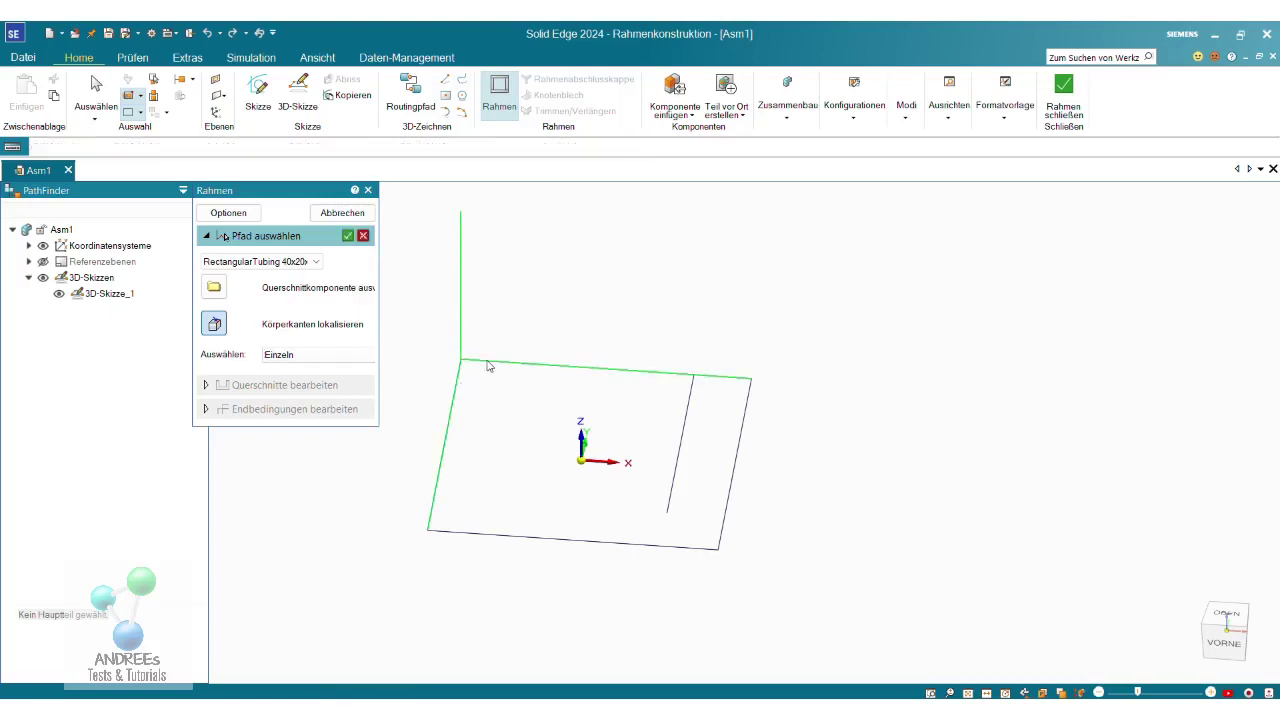
left_click(743, 424)
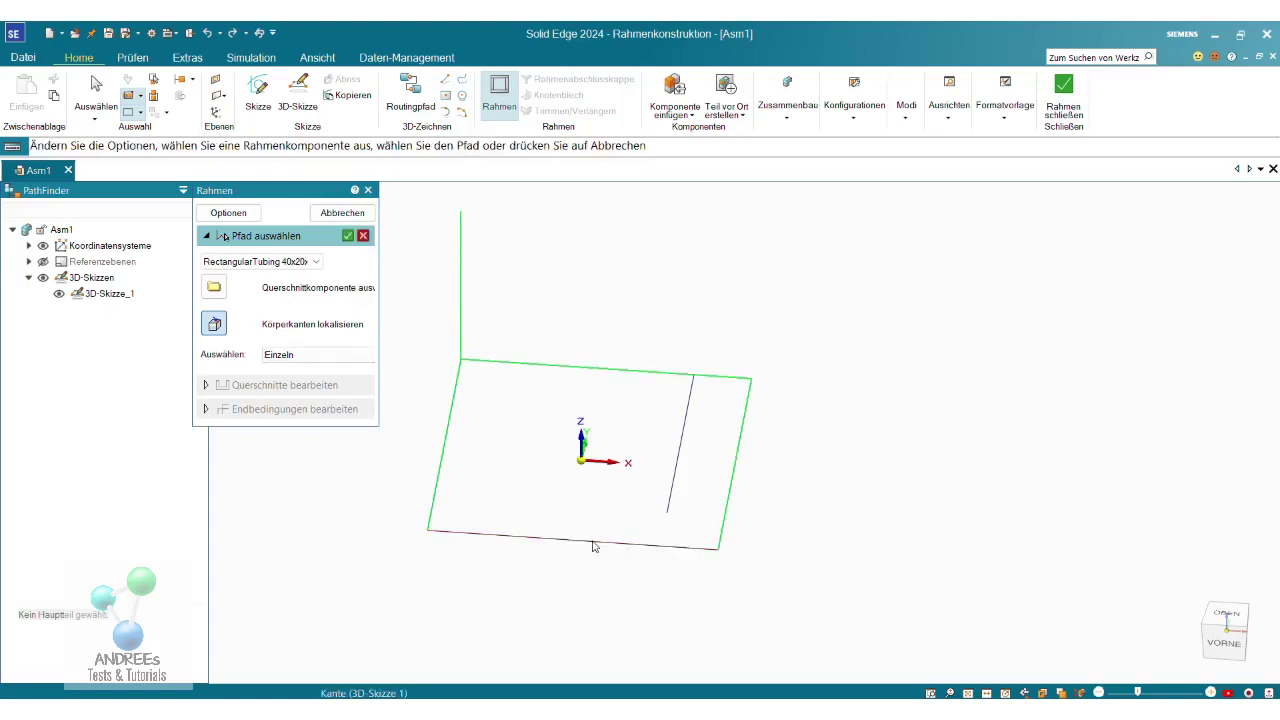
left_click(597, 541)
left_click(316, 262)
left_click(318, 275)
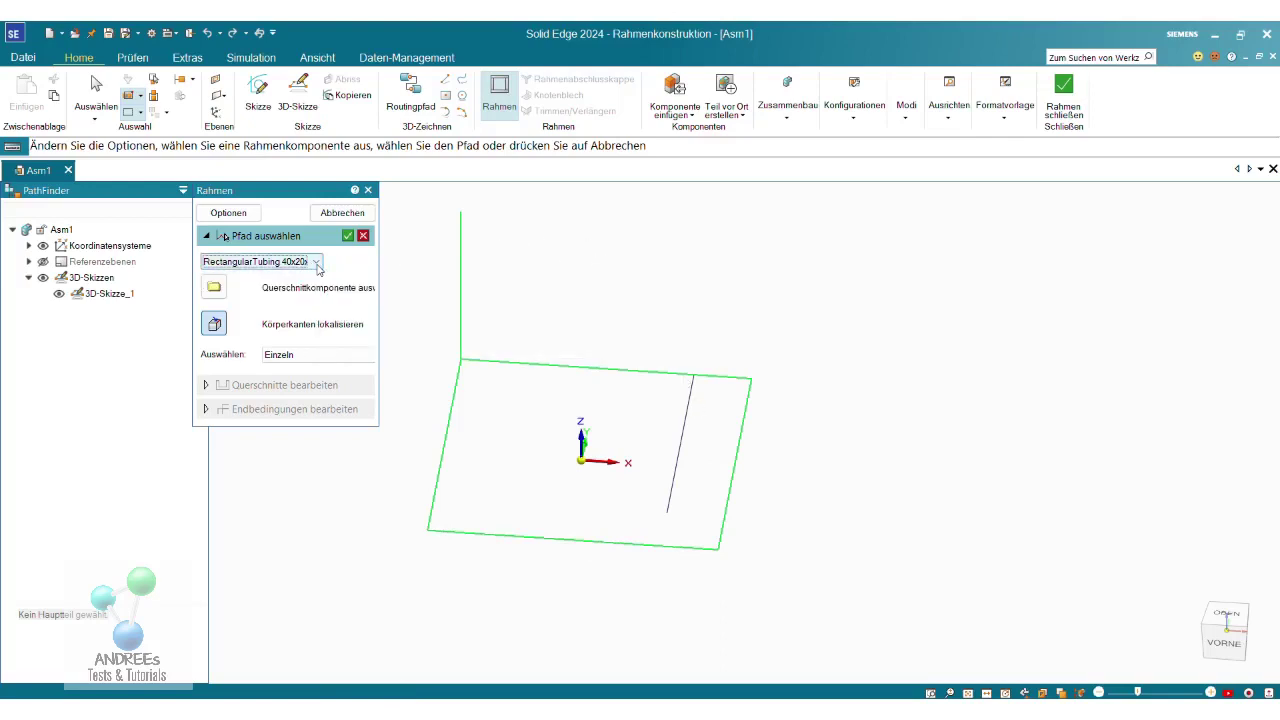
Load RectangularTubing 60x40x4.par from the DIN Rectangular Tubing folder as the frame profile
left_click(213, 287)
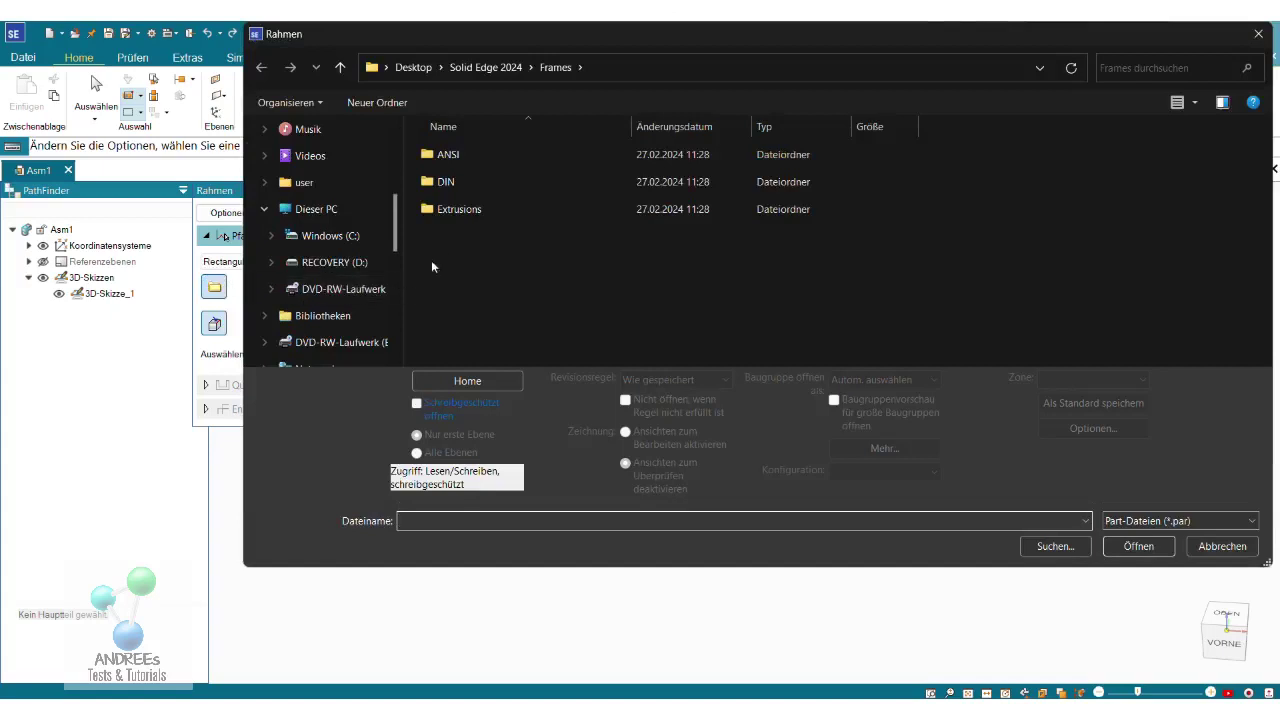
double_click(460, 181)
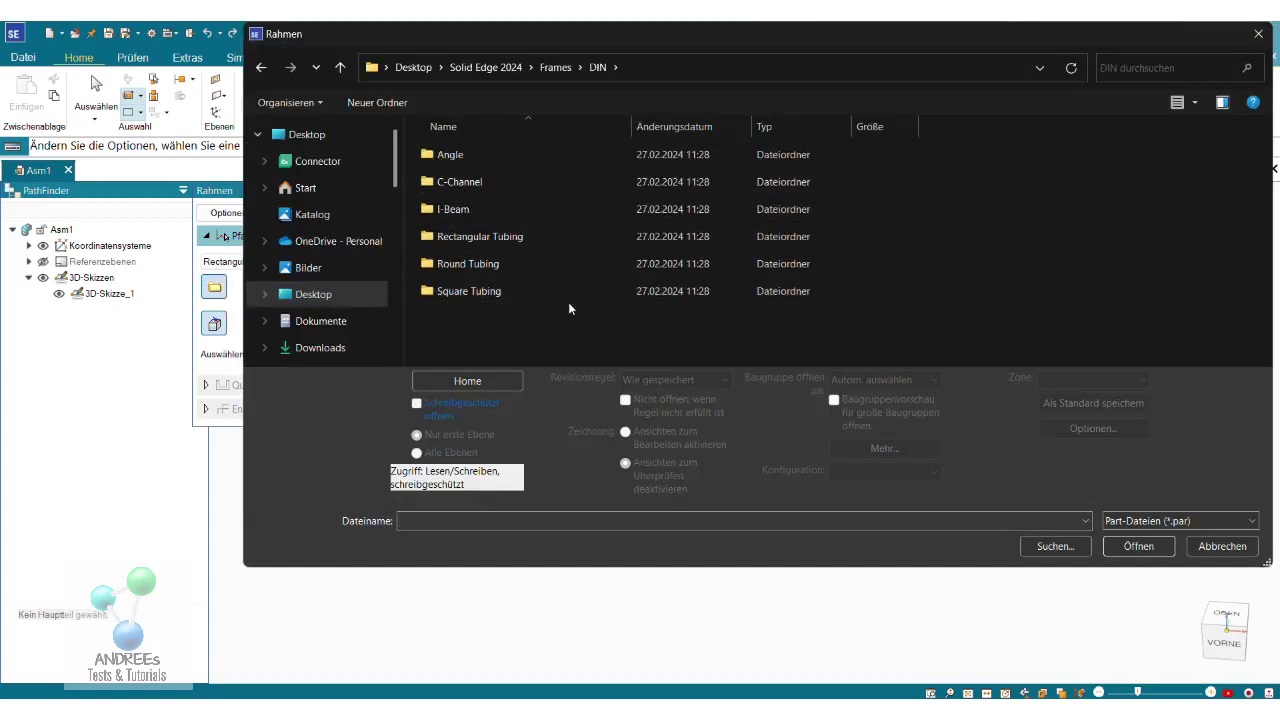
double_click(520, 236)
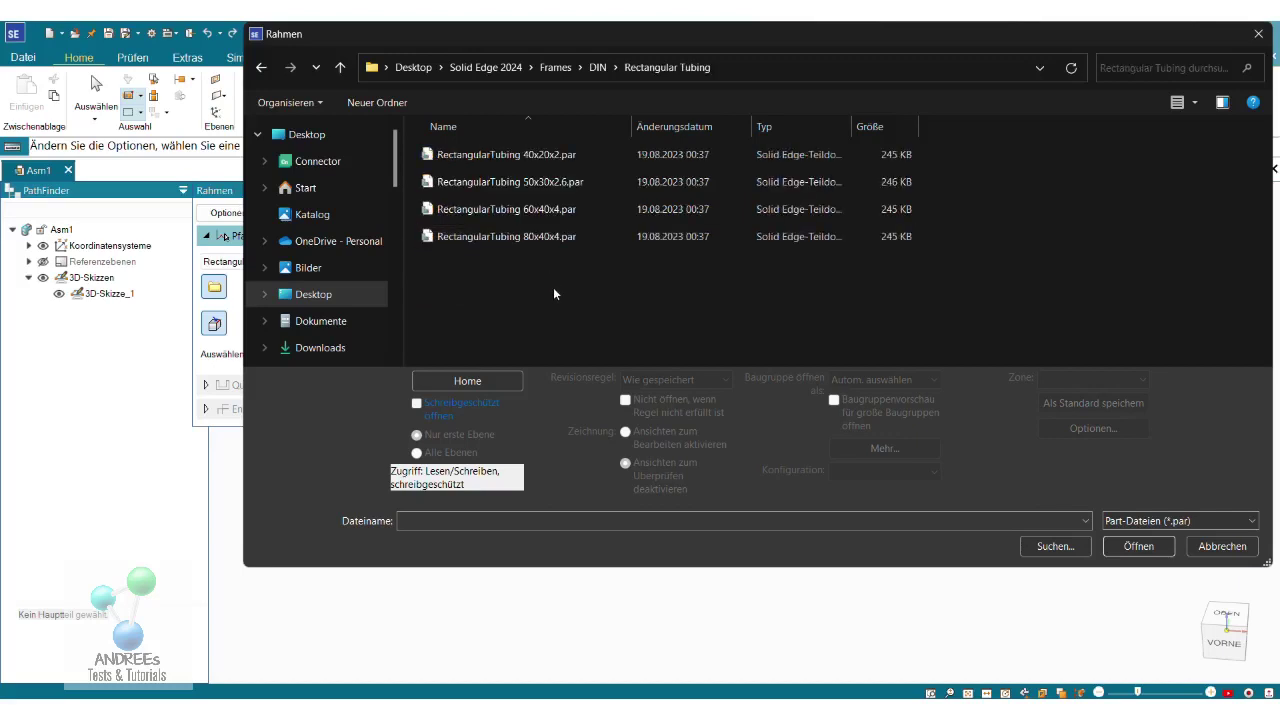
left_click(541, 213)
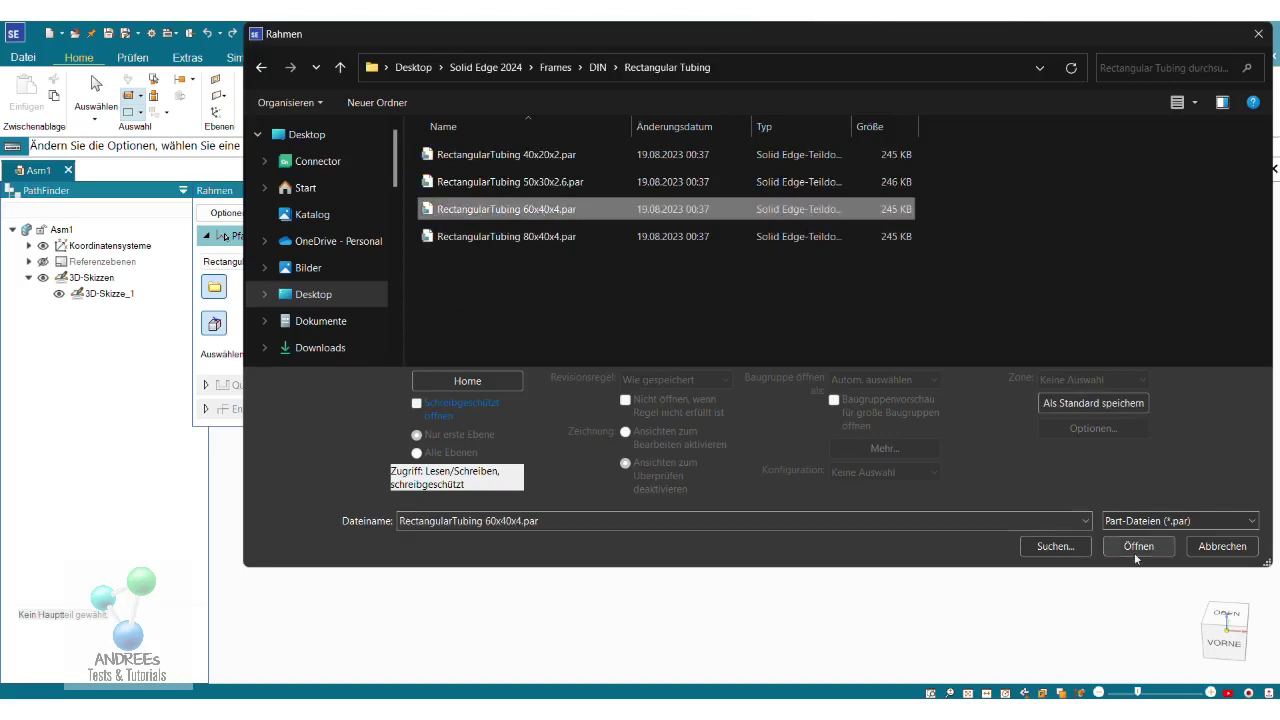
left_click(1136, 548)
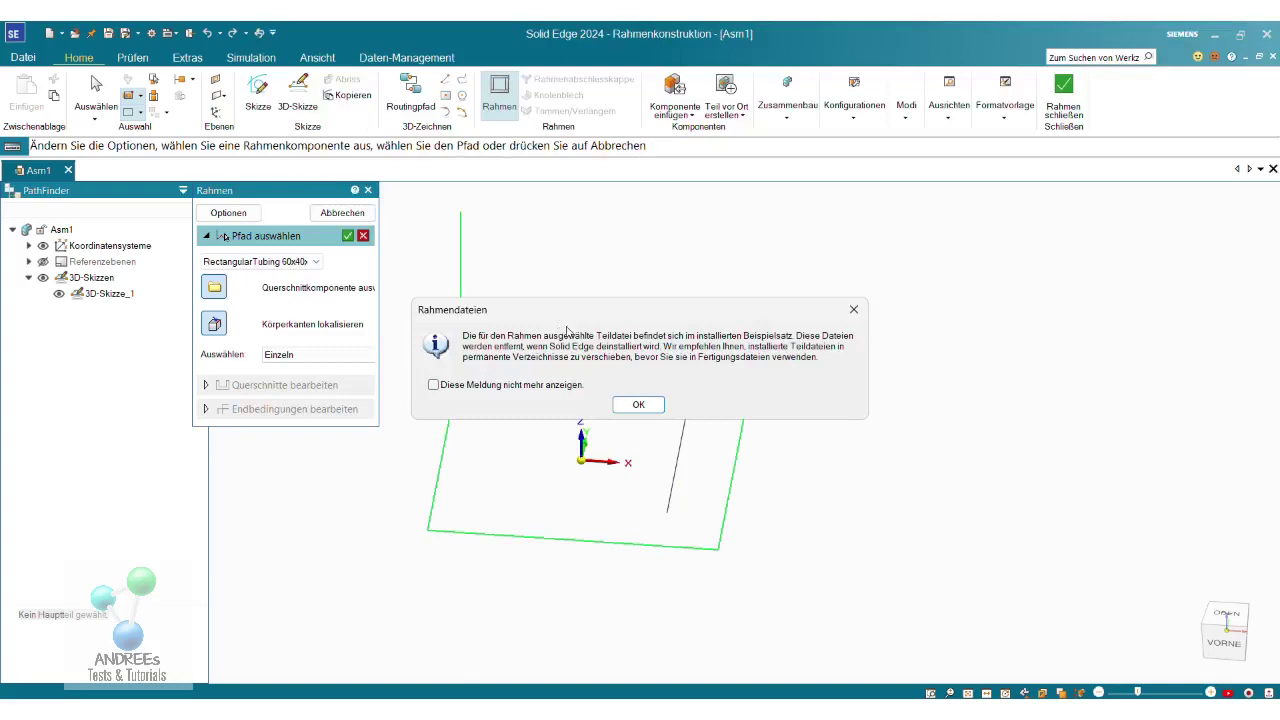
left_click(638, 404)
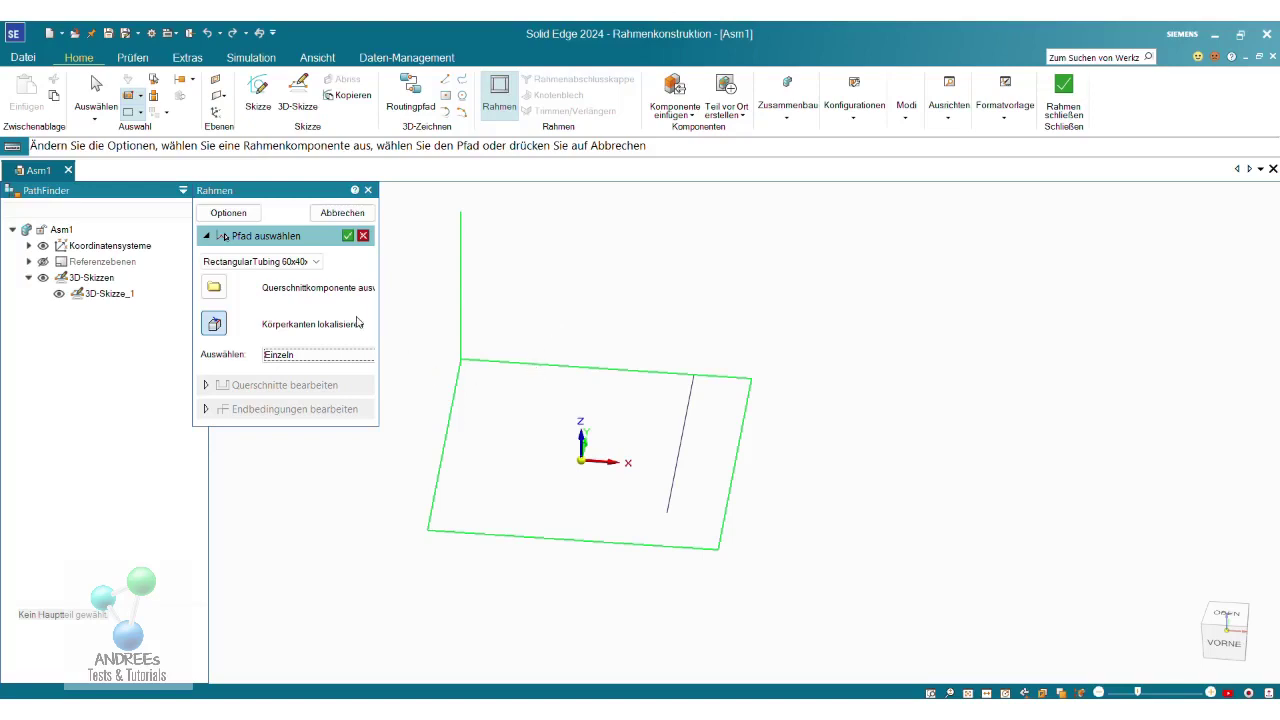
Accept the path to build the 60x40x4 tube frame along the sketch lines
left_click(347, 236)
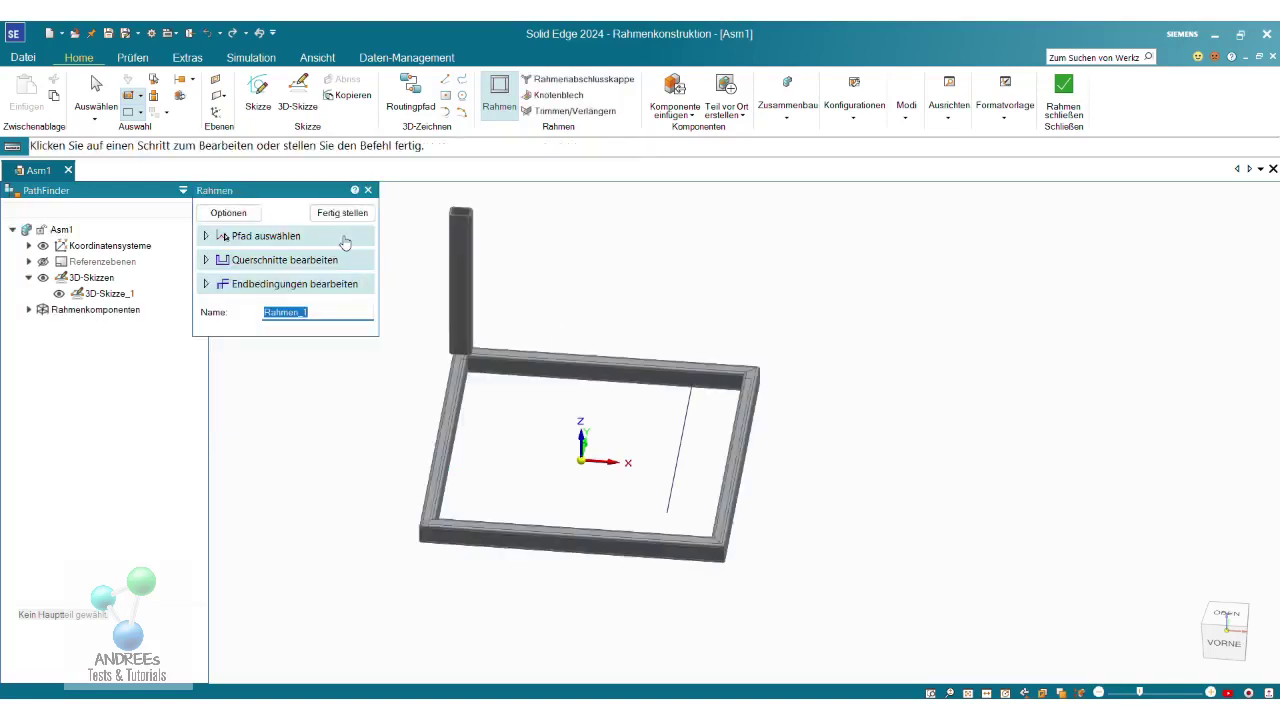
scroll(460, 382, "up", 3)
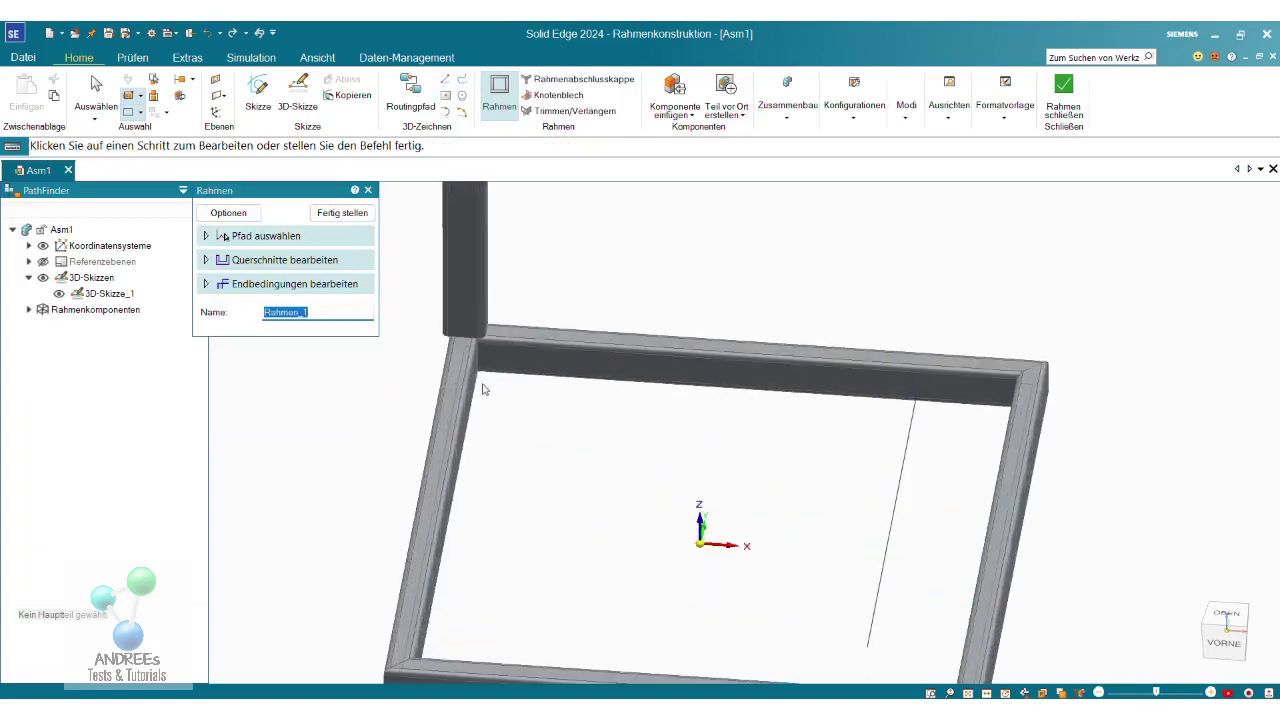
scroll(494, 391, "down", 2)
scroll(494, 391, "down", 1)
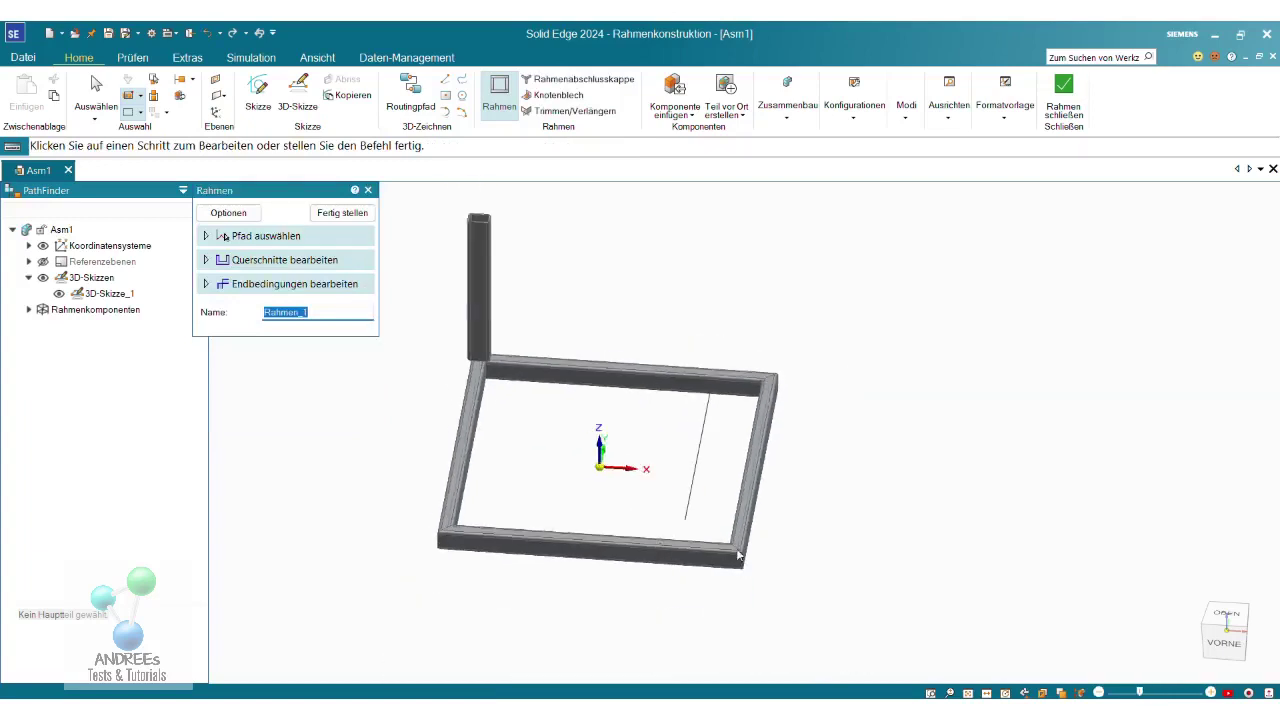
scroll(738, 553, "up", 3)
scroll(737, 549, "down", 2)
scroll(449, 337, "down", 1)
scroll(446, 337, "up", 1)
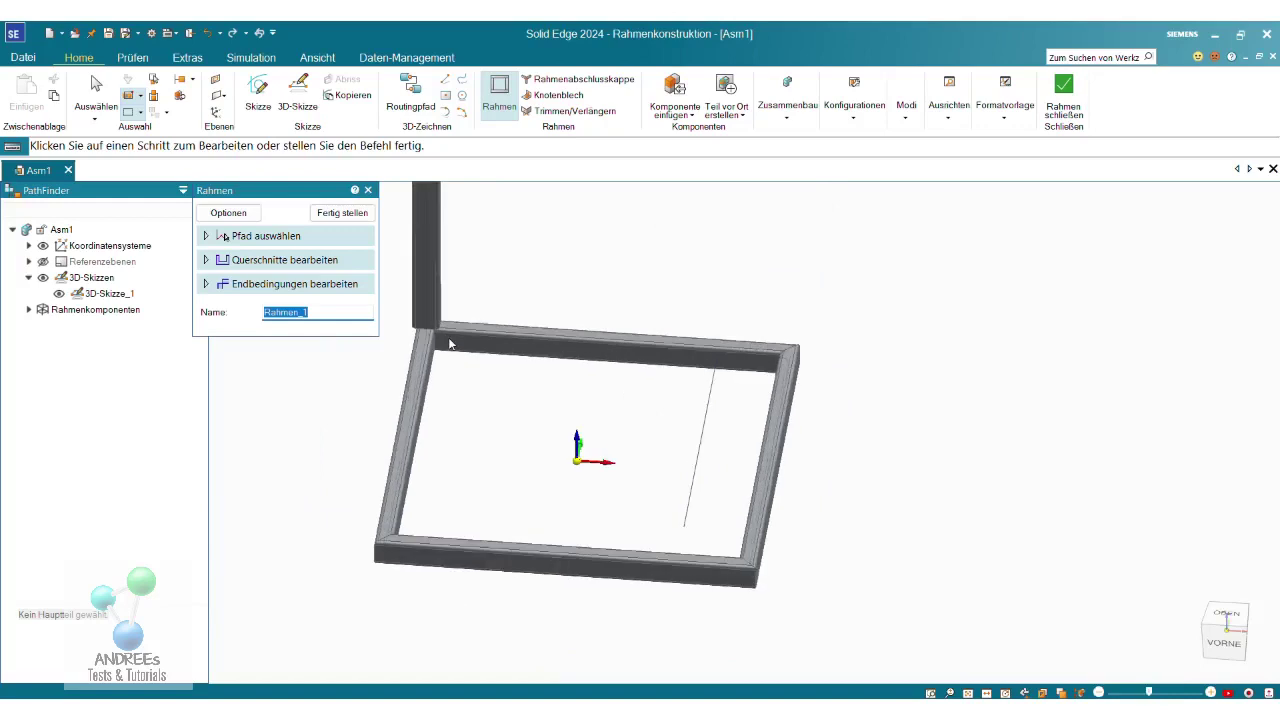
scroll(508, 252, "up", 1)
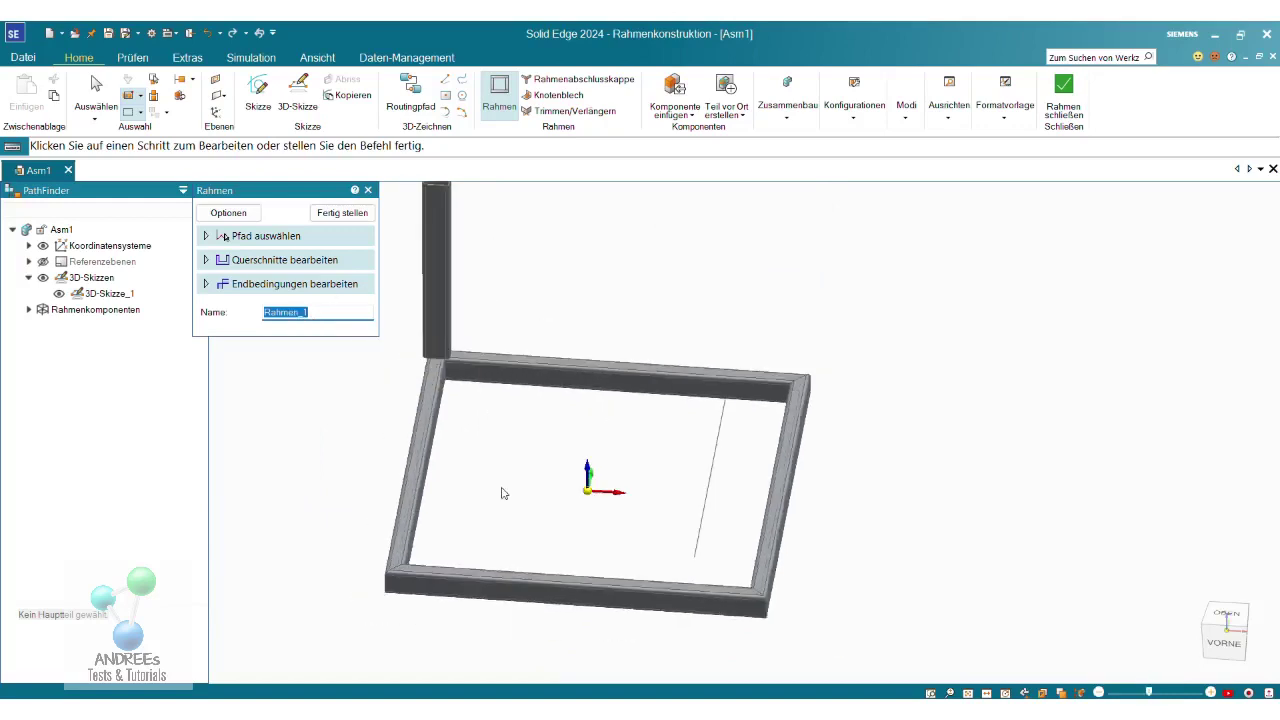
scroll(506, 500, "down", 1)
scroll(491, 457, "down", 1)
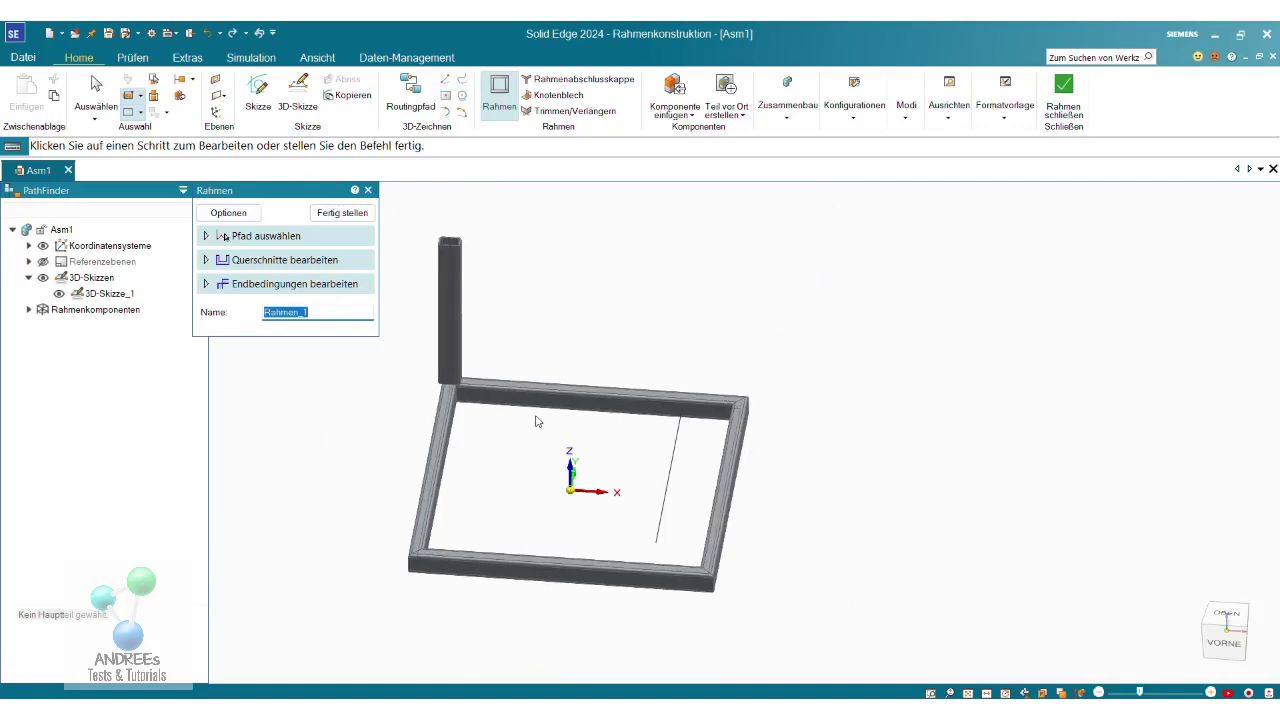
scroll(536, 421, "up", 1)
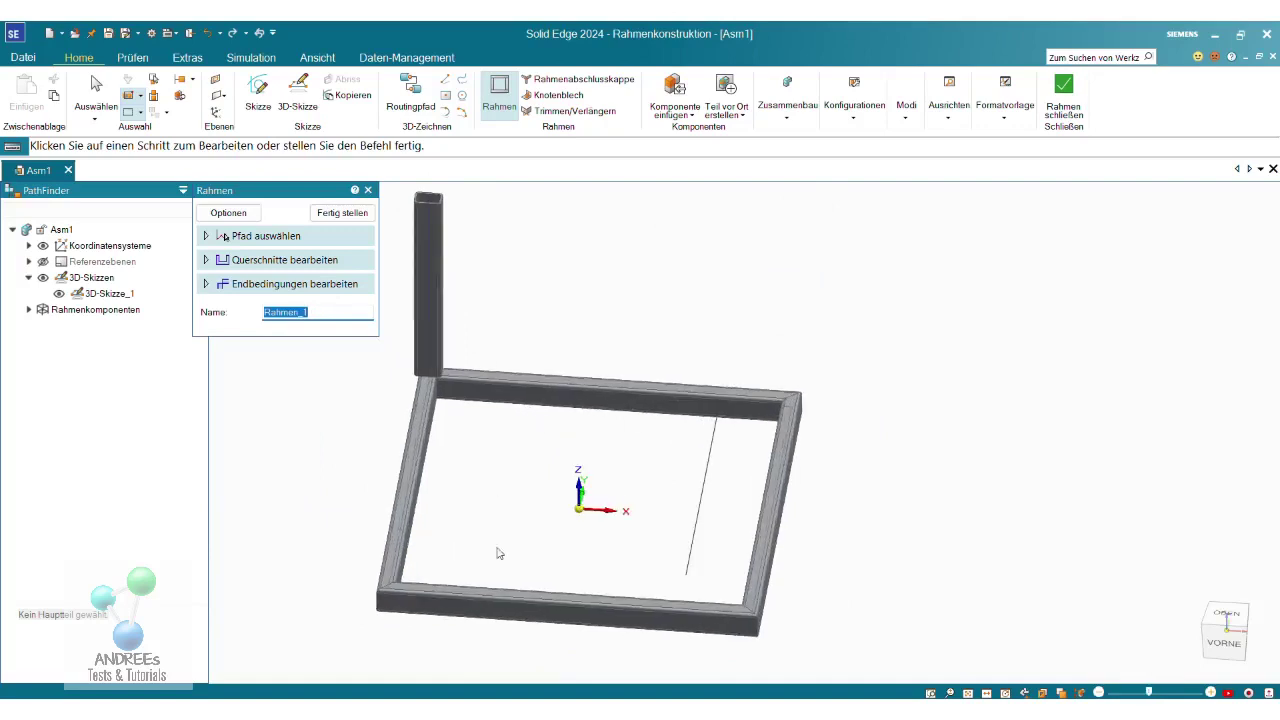
scroll(743, 613, "up", 2)
scroll(743, 613, "up", 1)
scroll(777, 611, "up", 1)
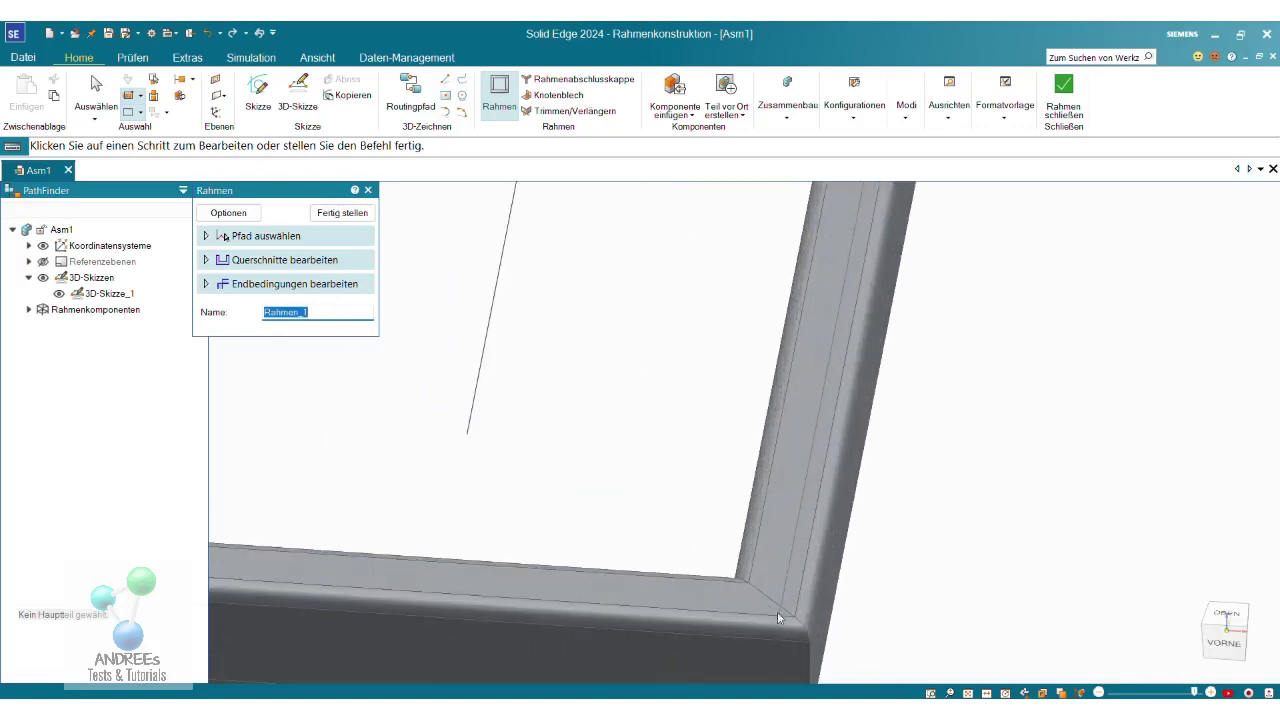
Orbit around a frame corner to inspect the mitred tube joints
key("ctrl+shift+a")
middle_click_drag(719, 577, 500, 408)
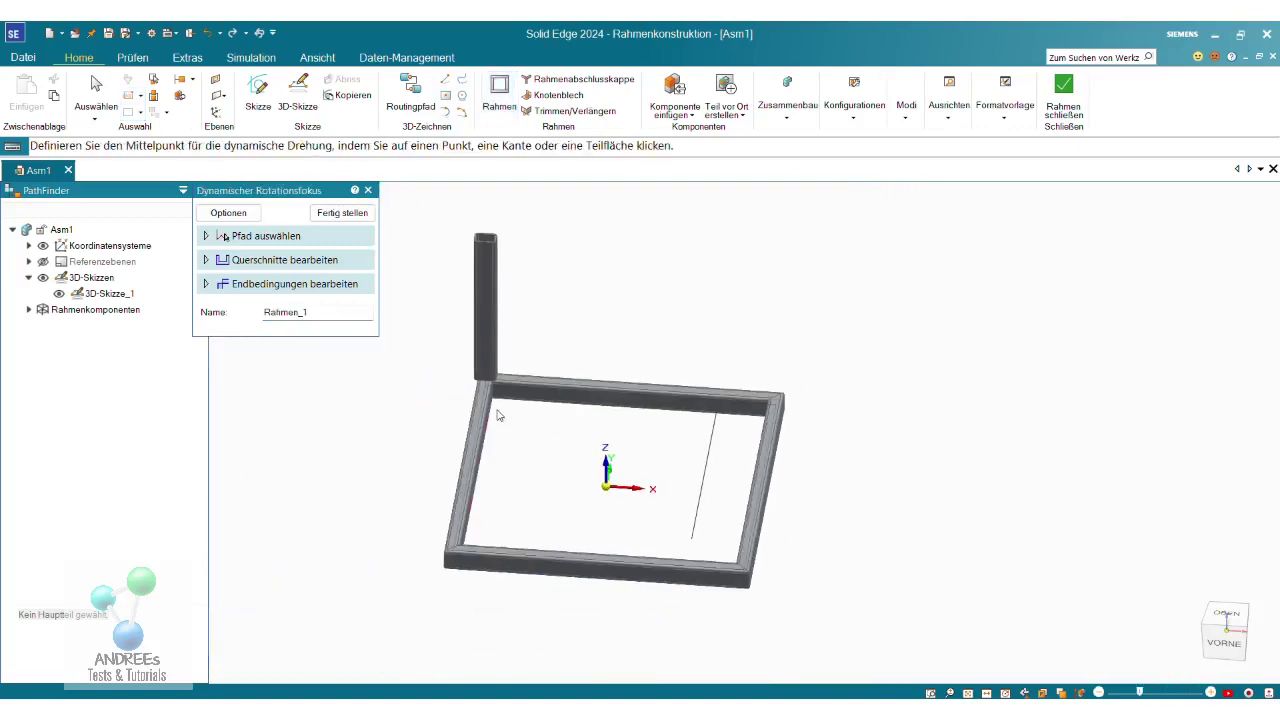
scroll(482, 387, "up", 3)
scroll(482, 387, "down", 1)
scroll(485, 440, "down", 2)
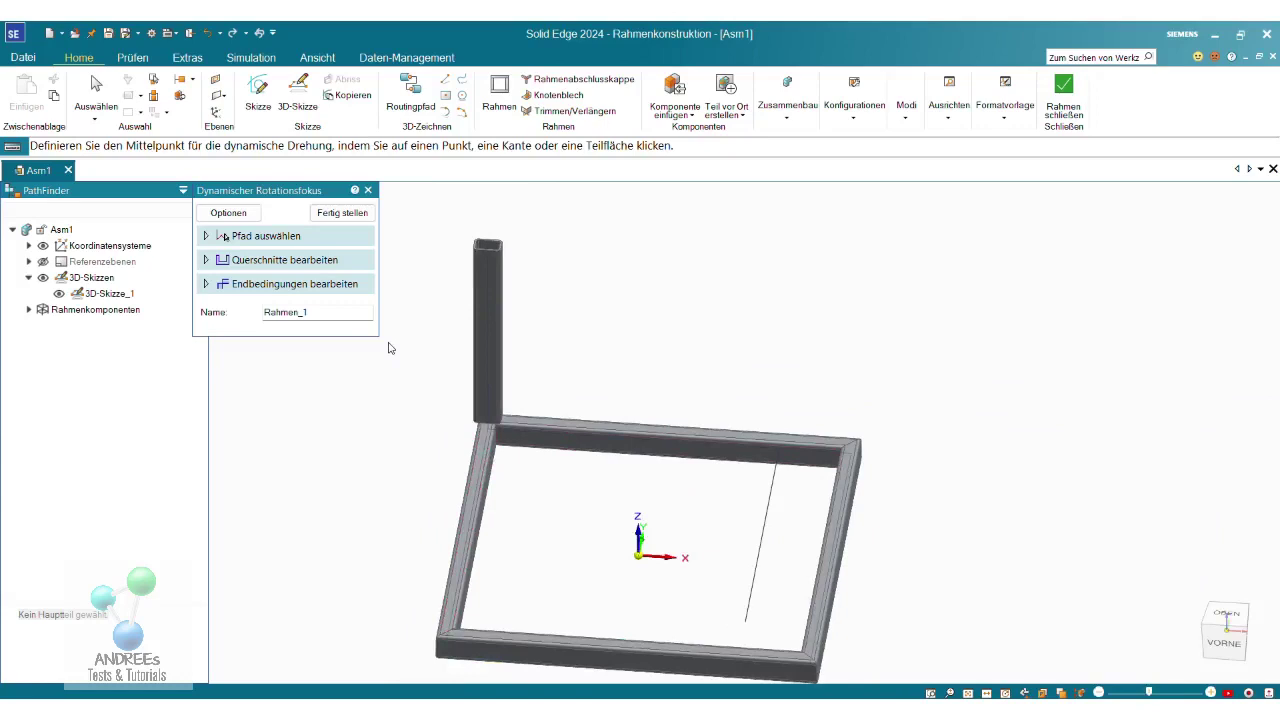
key("Escape")
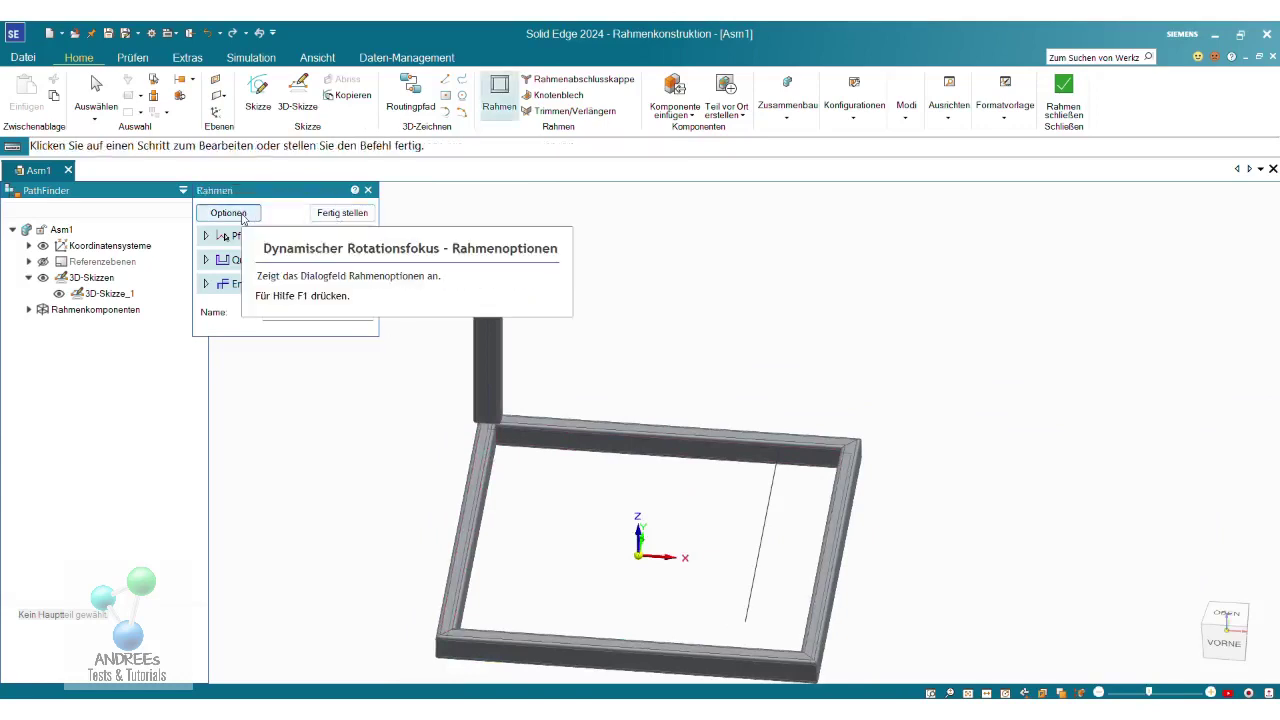
Enable Ausrichtung in the frame options and apply a 90.00° profile orientation
left_click(242, 218)
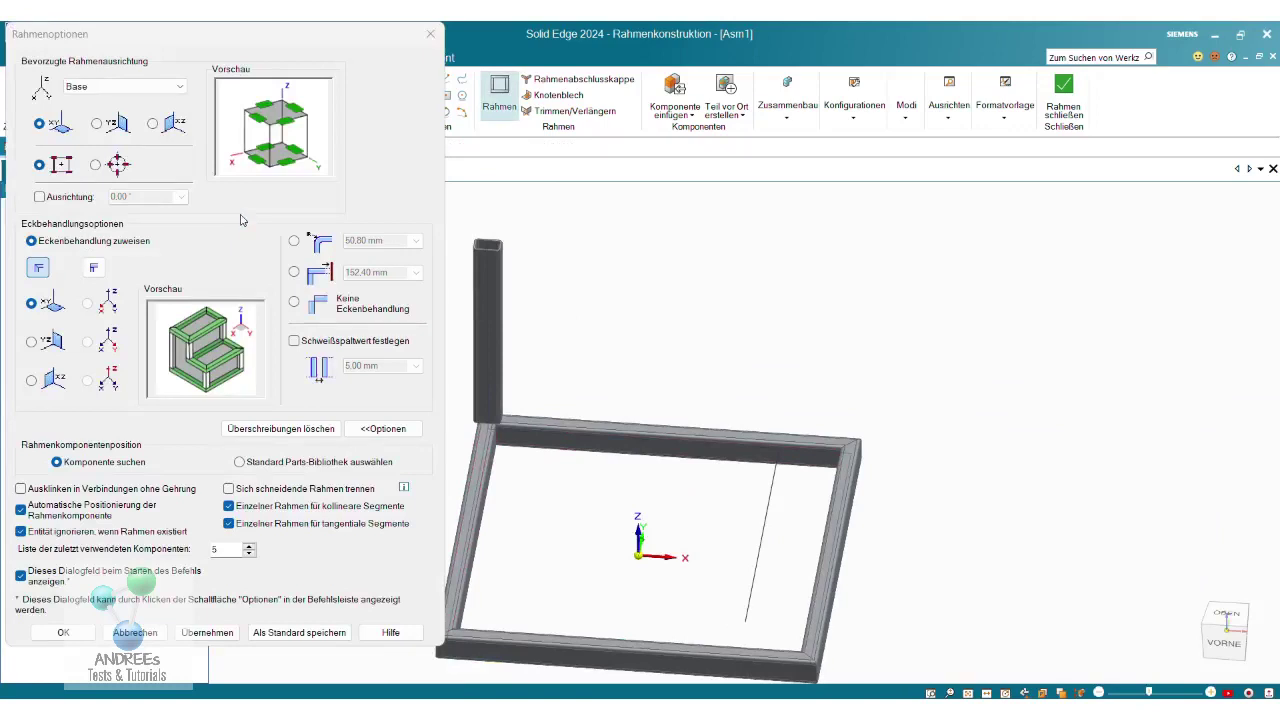
left_click(40, 198)
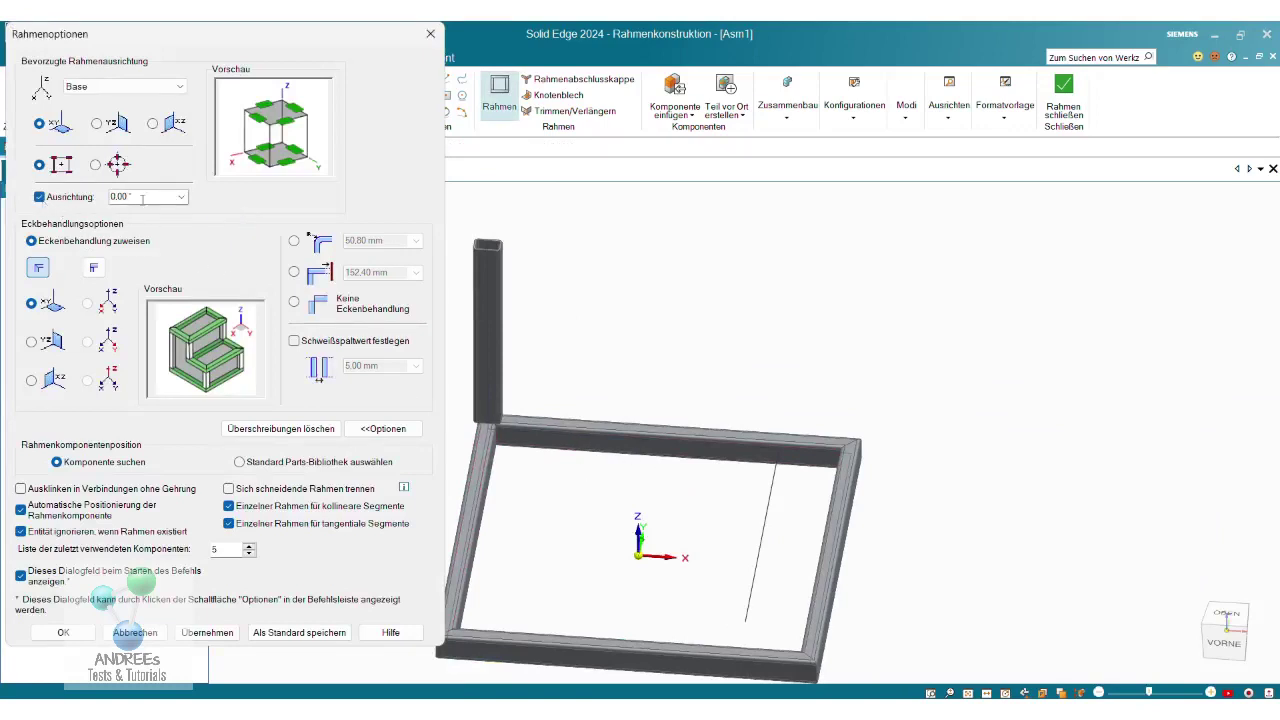
left_click(181, 197)
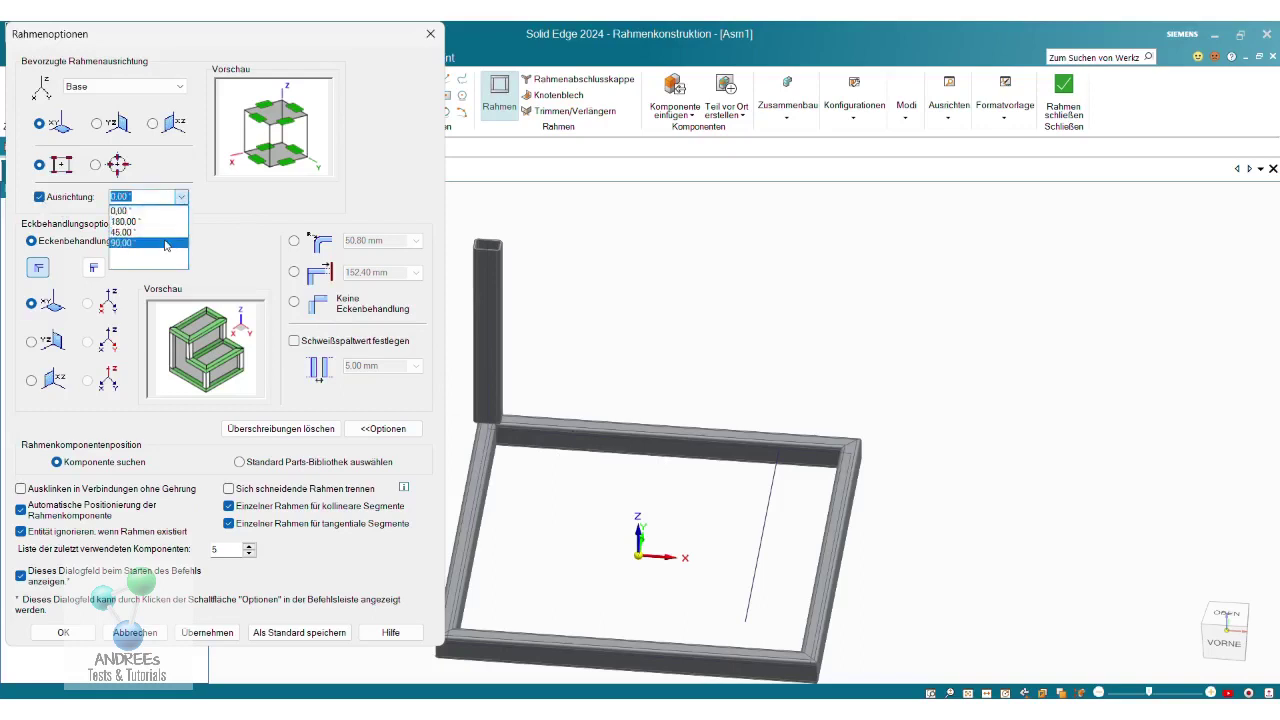
left_click(166, 243)
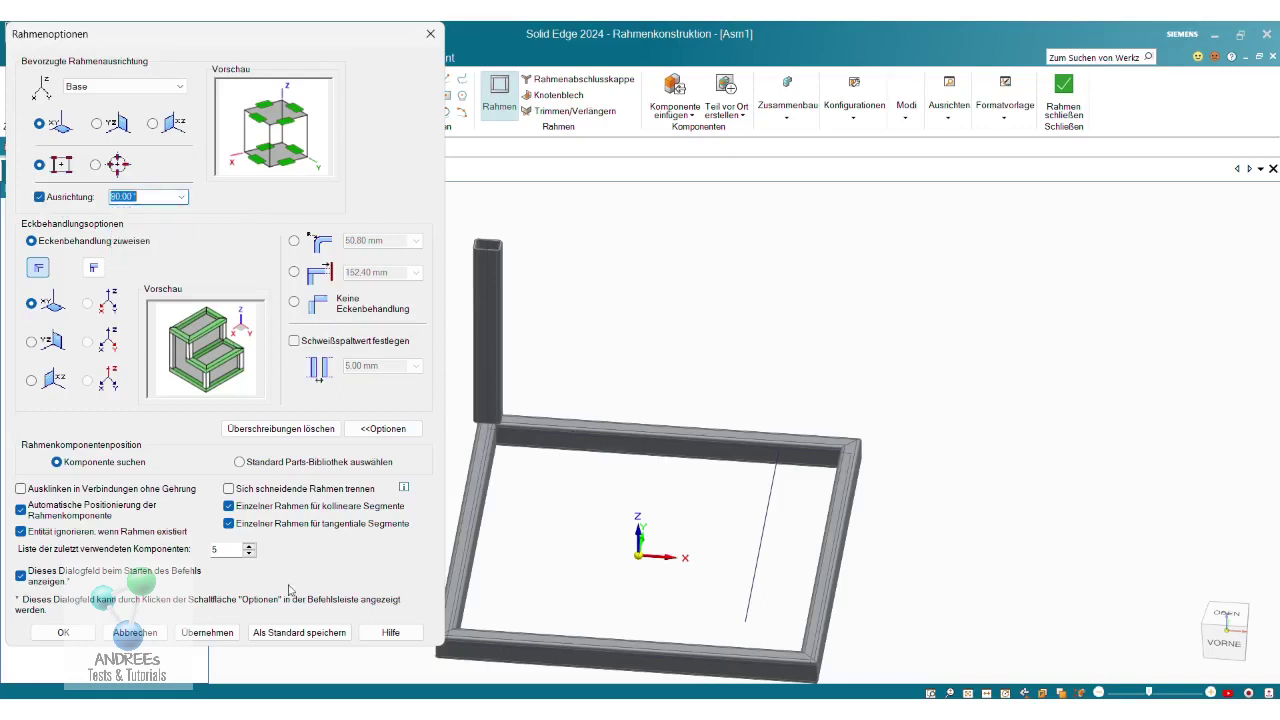
left_click(207, 632)
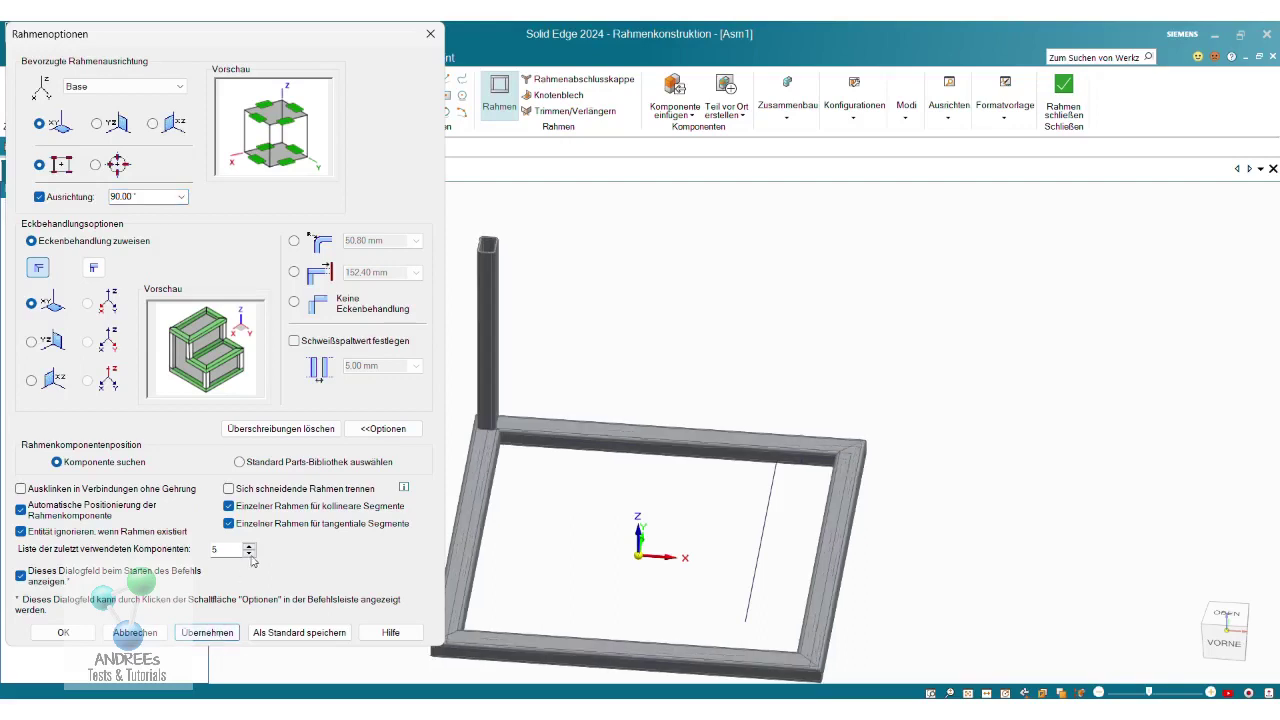
scroll(490, 445, "up", 3)
scroll(492, 438, "up", 2)
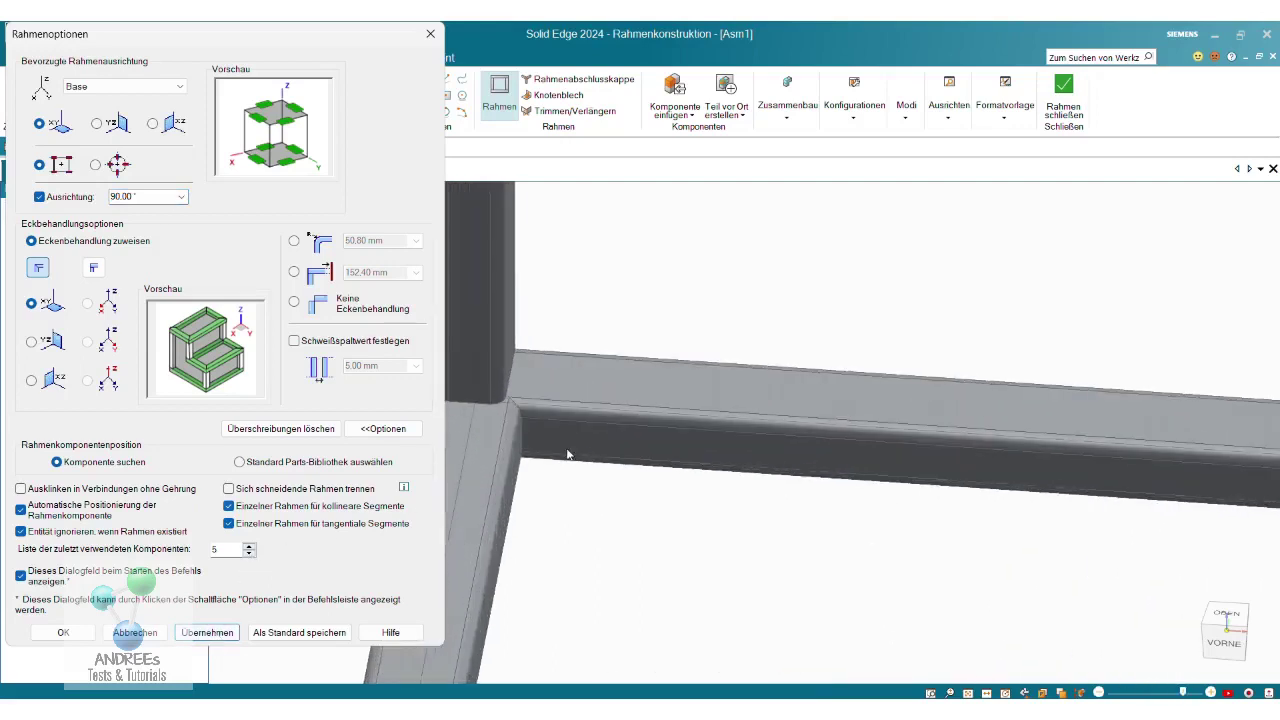
scroll(567, 455, "down", 3)
scroll(718, 519, "down", 3)
scroll(675, 467, "down", 2)
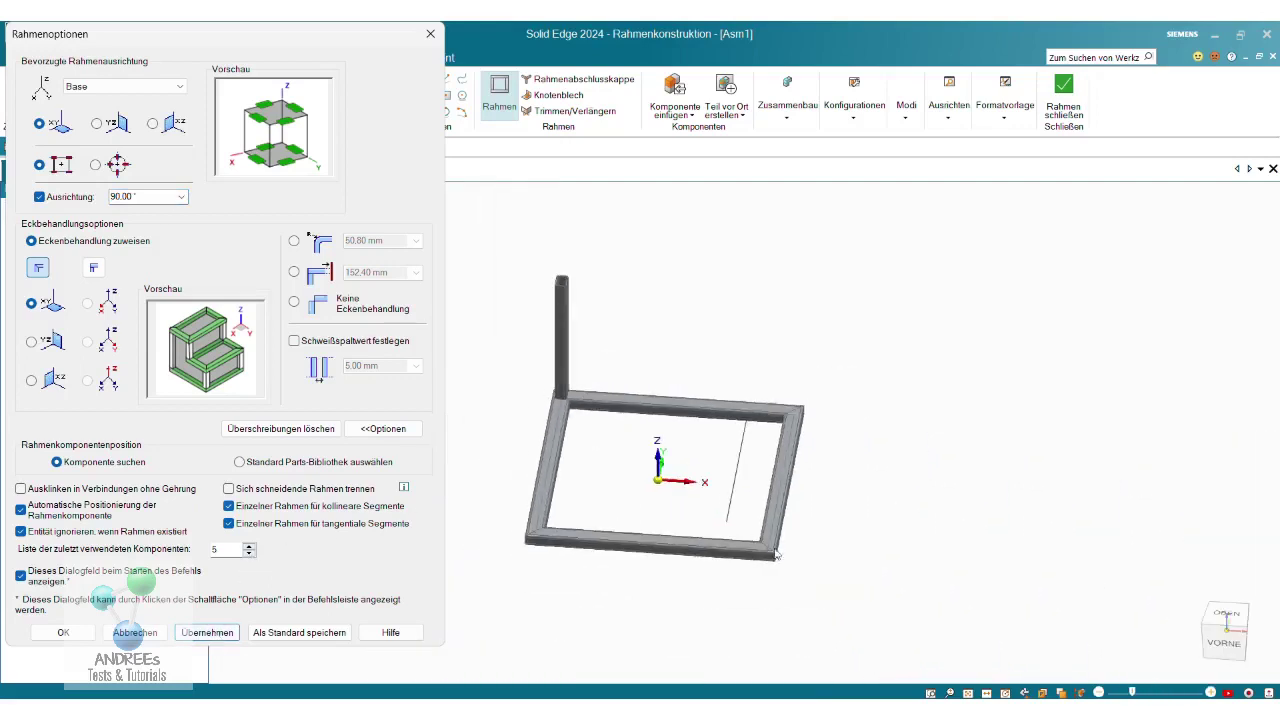
scroll(775, 555, "up", 2)
scroll(776, 560, "up", 1)
Set the profile orientation back to 0.00° and apply it
left_click(180, 196)
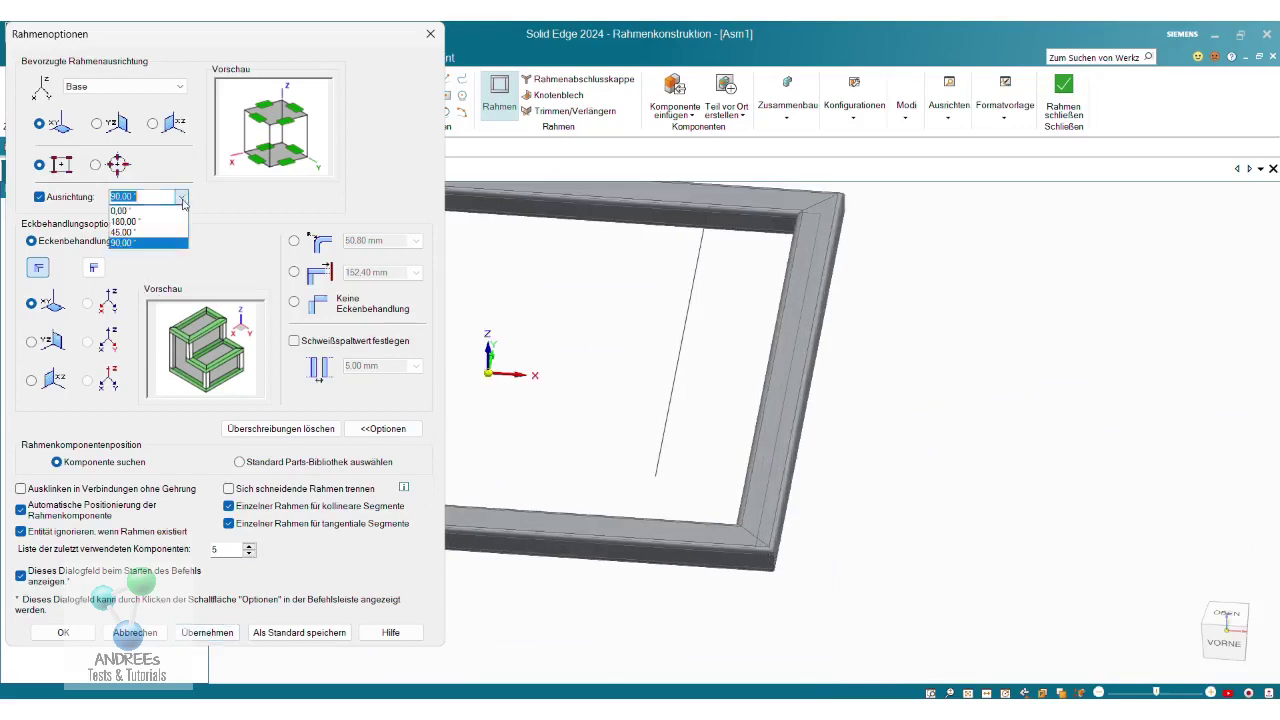
left_click(170, 211)
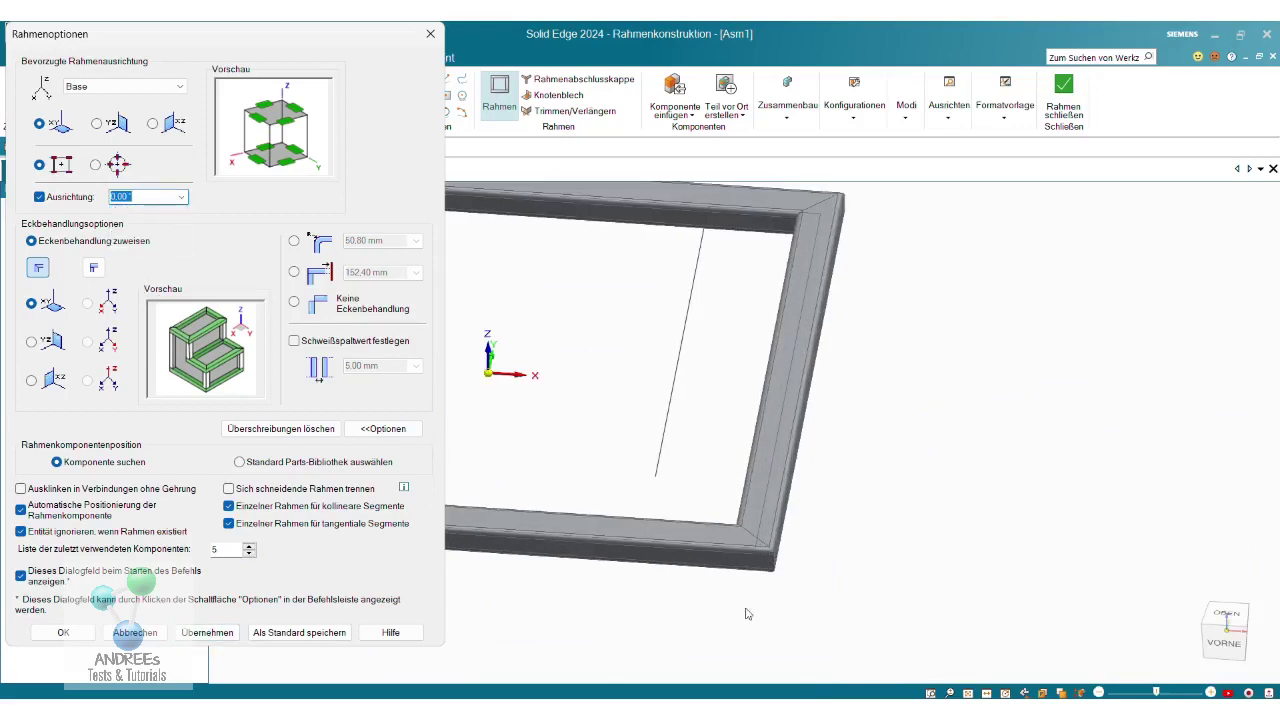
left_click(200, 632)
scroll(672, 484, "down", 2)
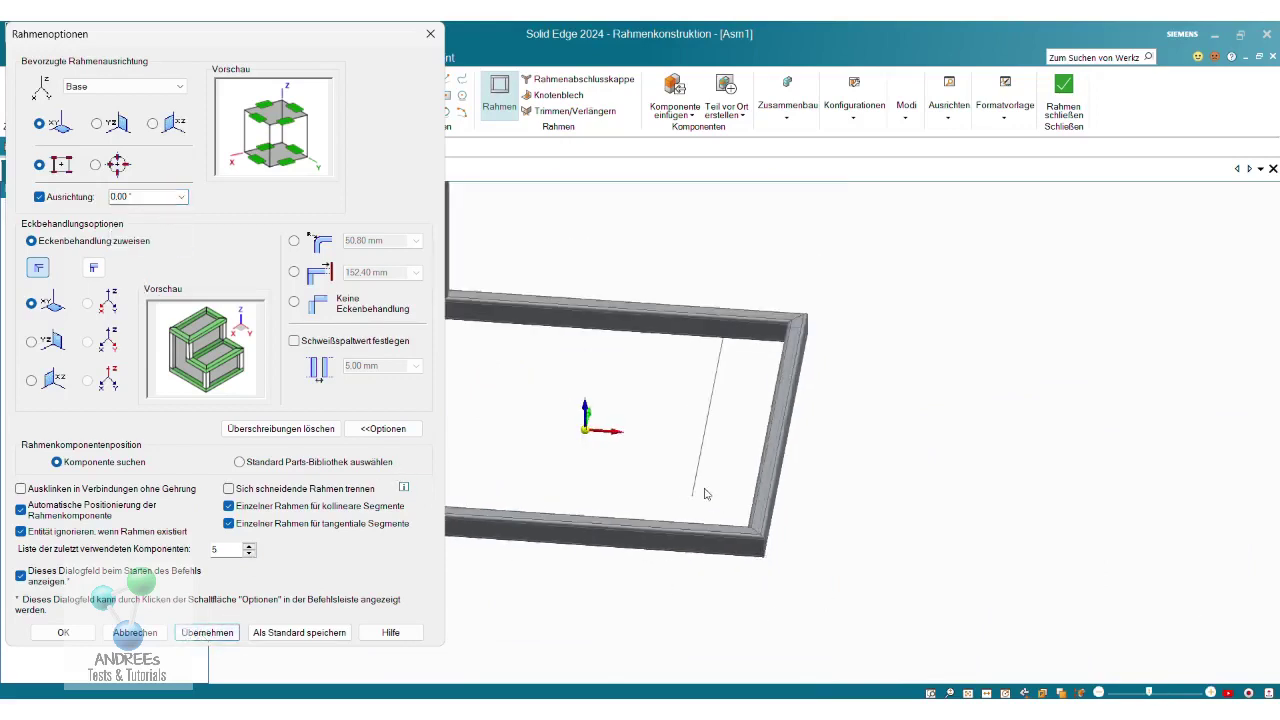
scroll(658, 464, "down", 1)
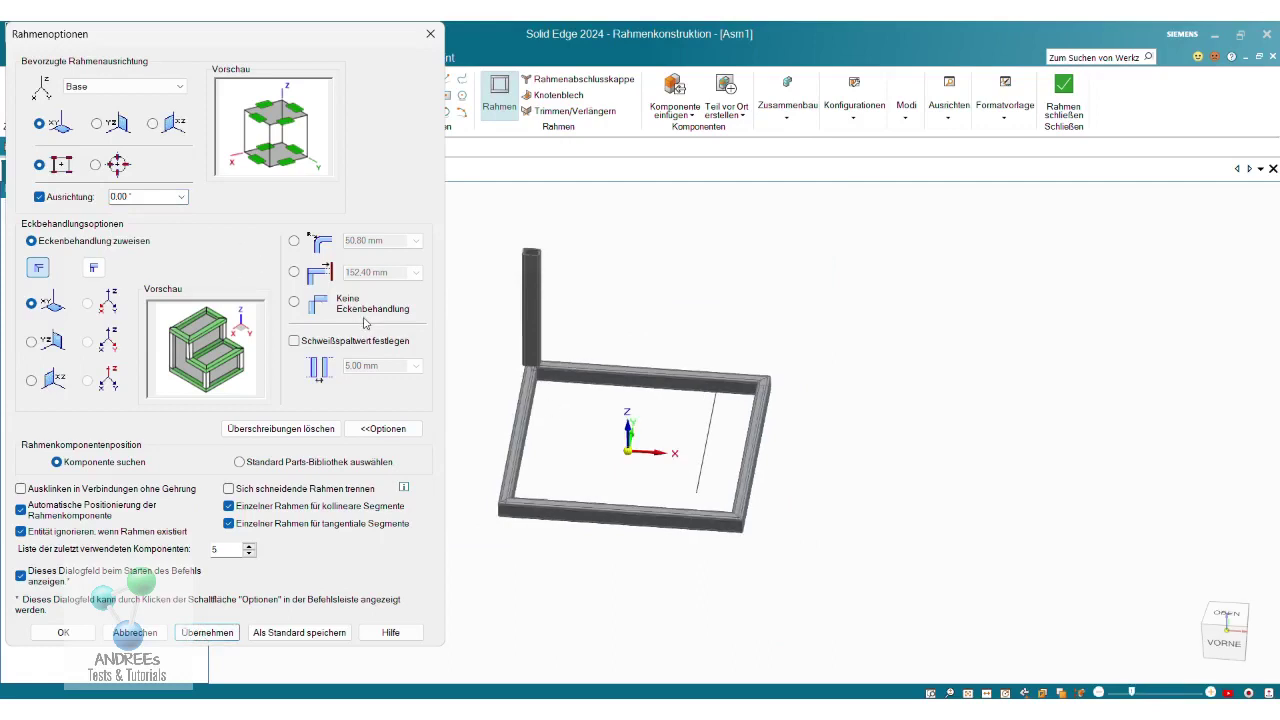
Try alternate corner-treatment options under Eckenbehandlung zuweisen, applying each to the frame
left_click(94, 268)
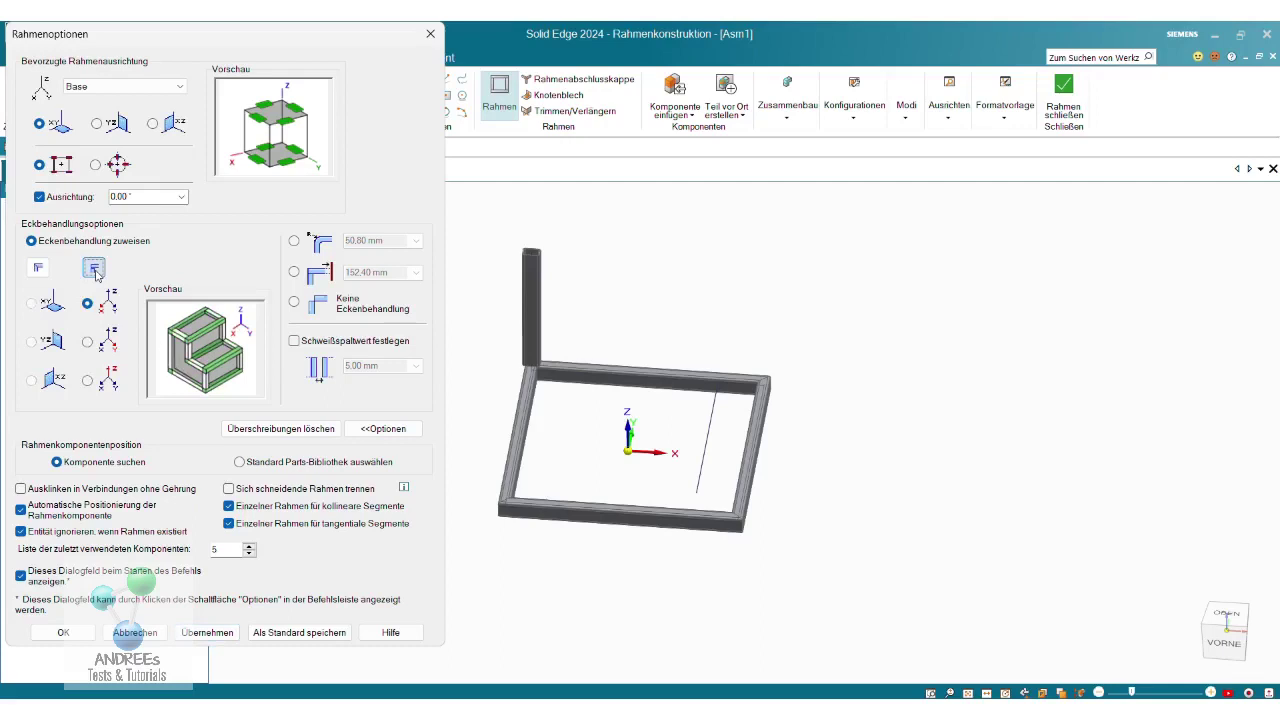
left_click(206, 633)
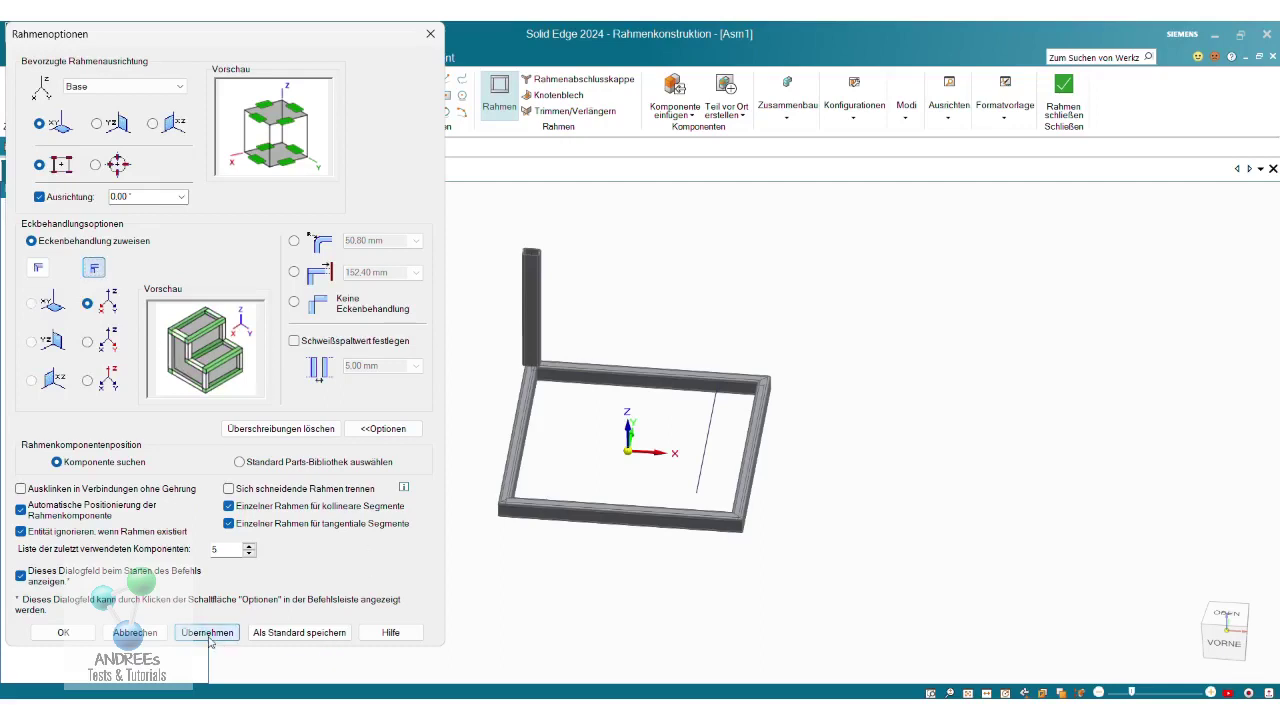
scroll(515, 508, "up", 2)
scroll(512, 503, "up", 3)
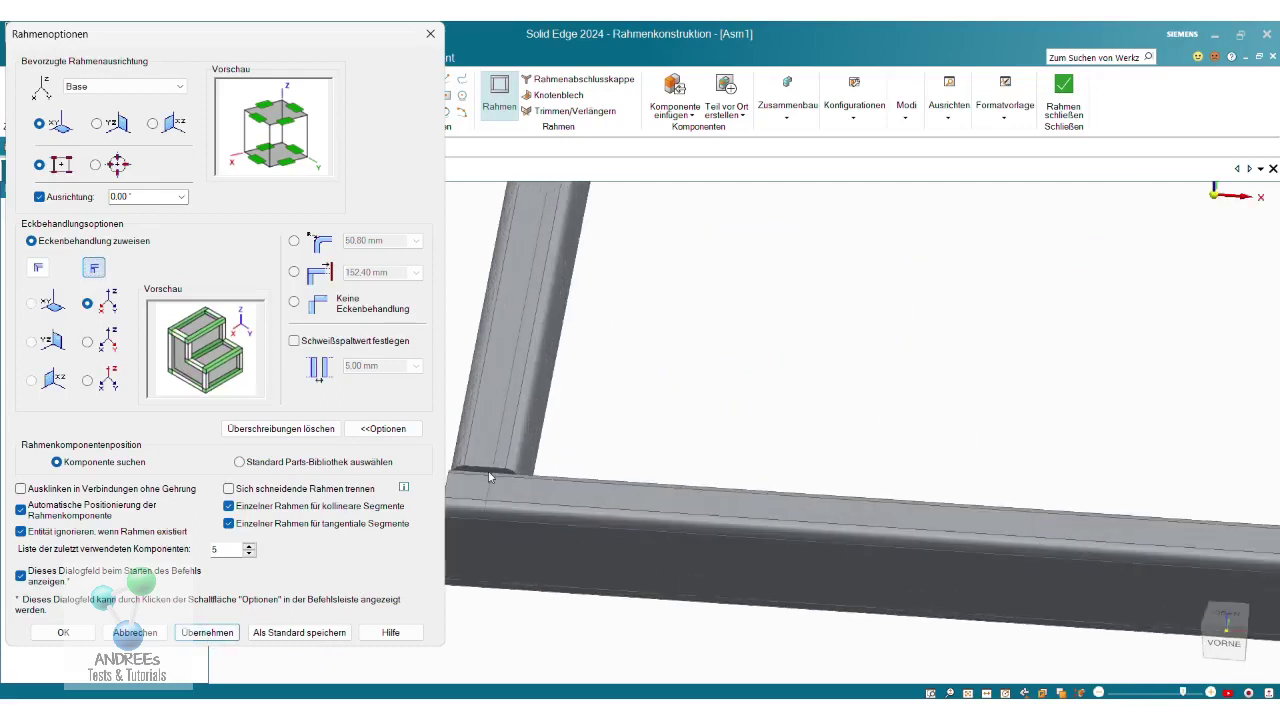
scroll(522, 485, "down", 4)
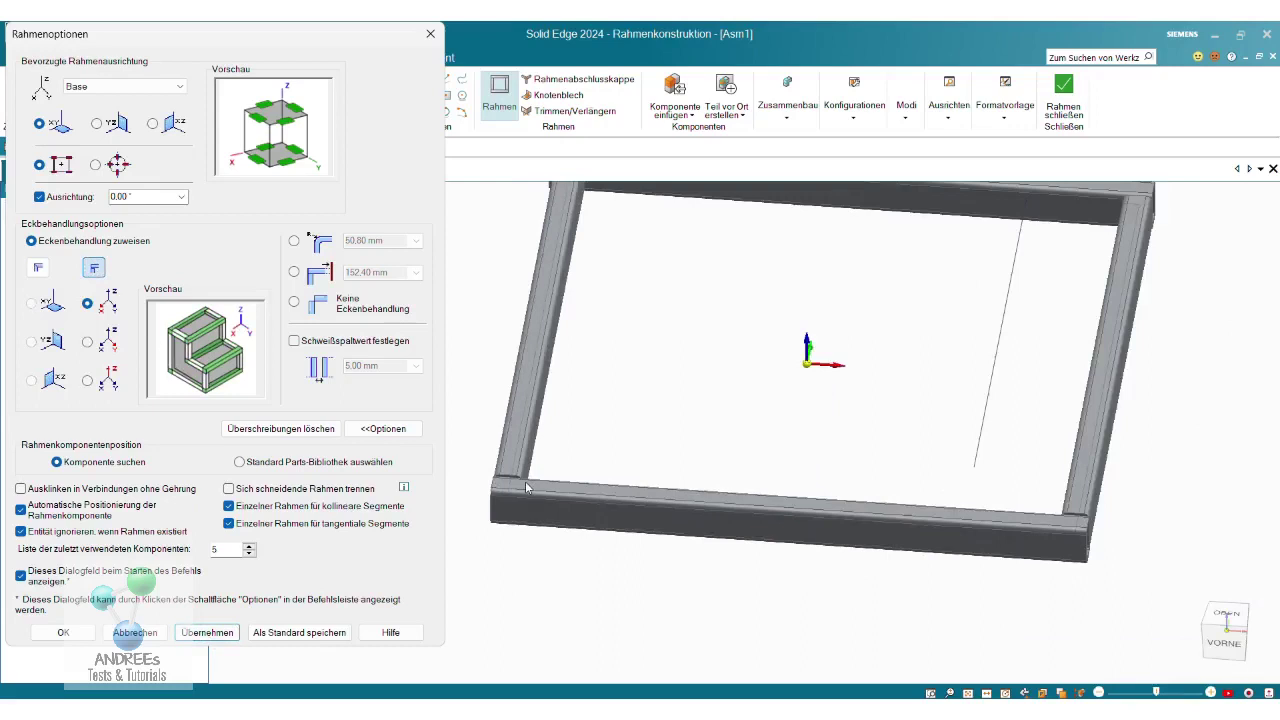
left_click(87, 342)
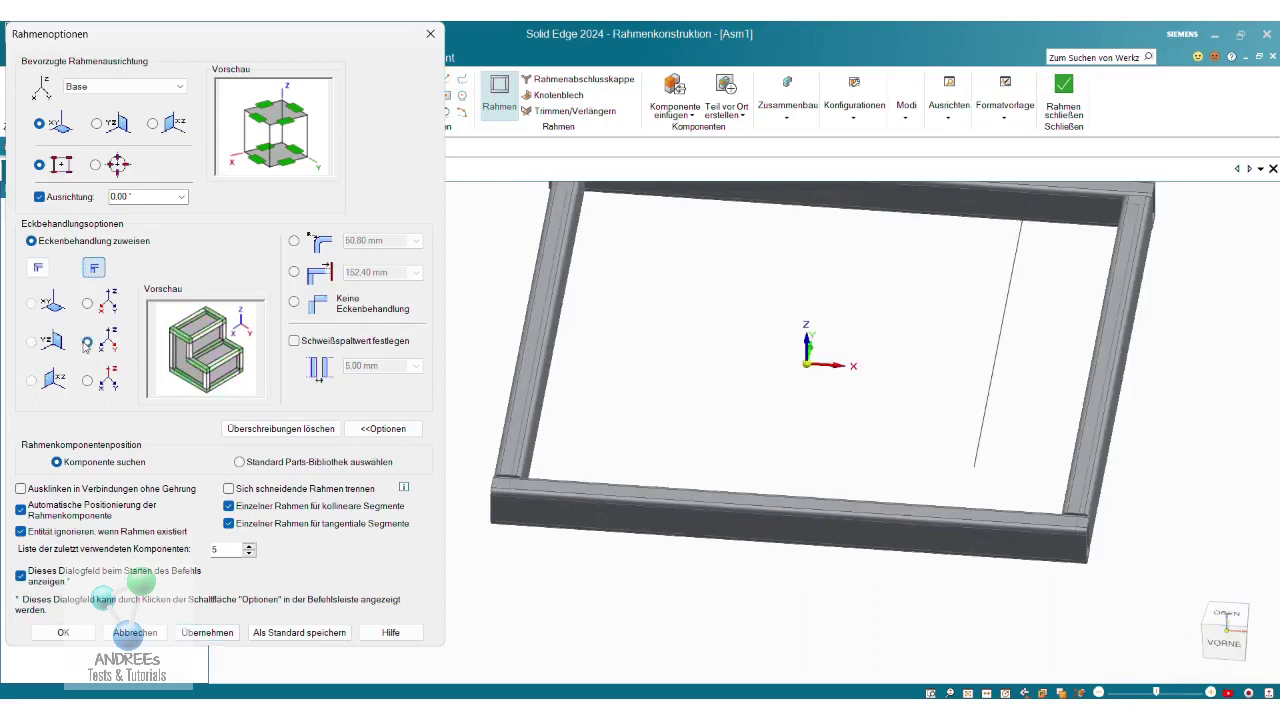
left_click(207, 633)
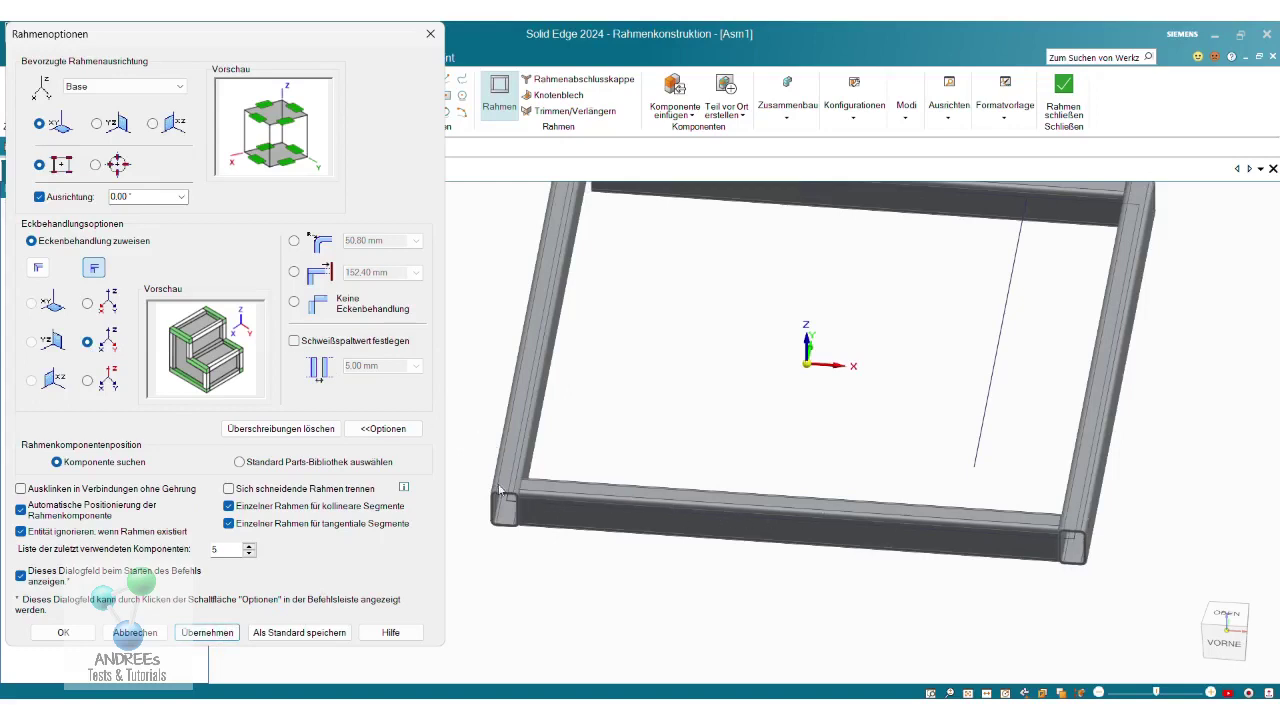
left_click(87, 303)
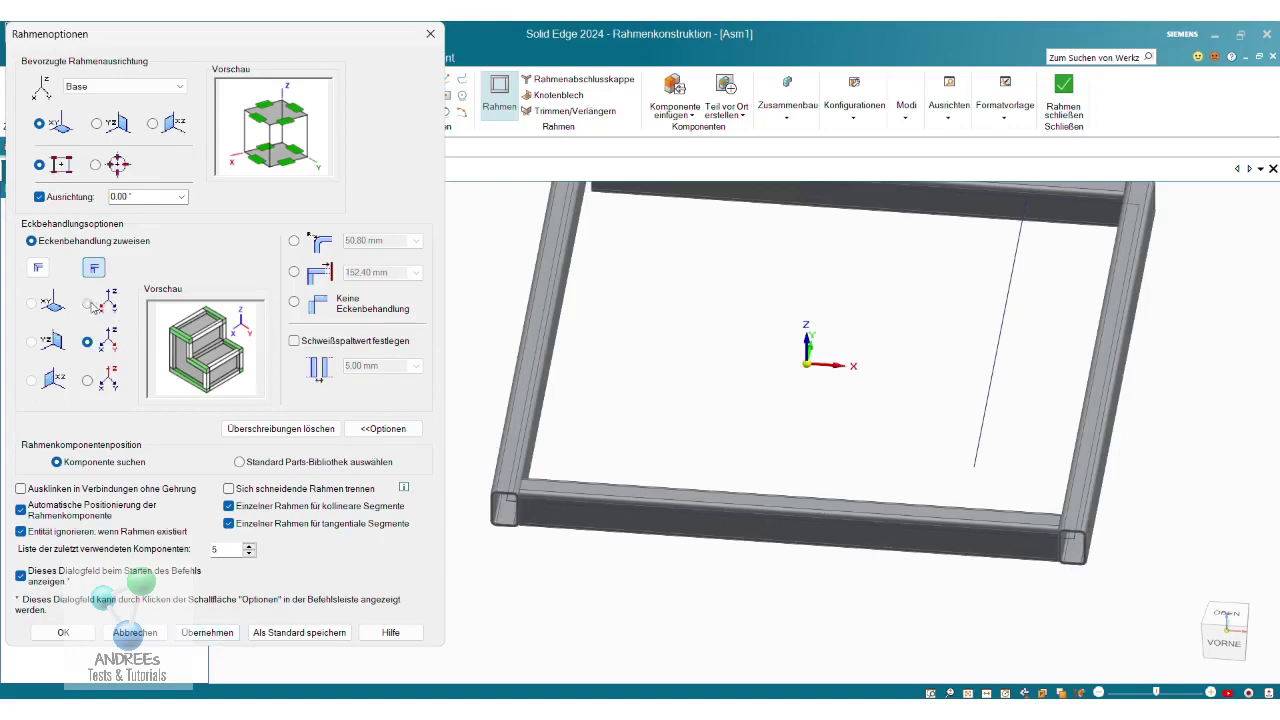
left_click(208, 632)
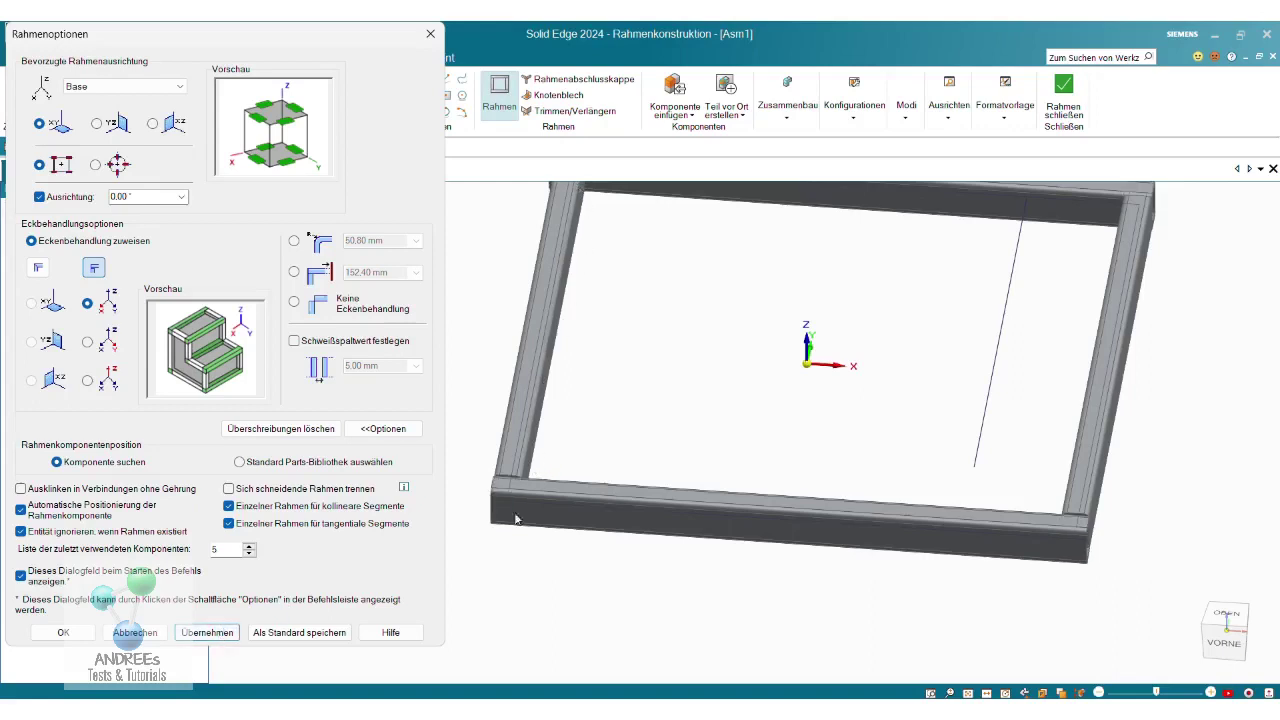
scroll(580, 400, "down", 2)
scroll(620, 320, "down", 2)
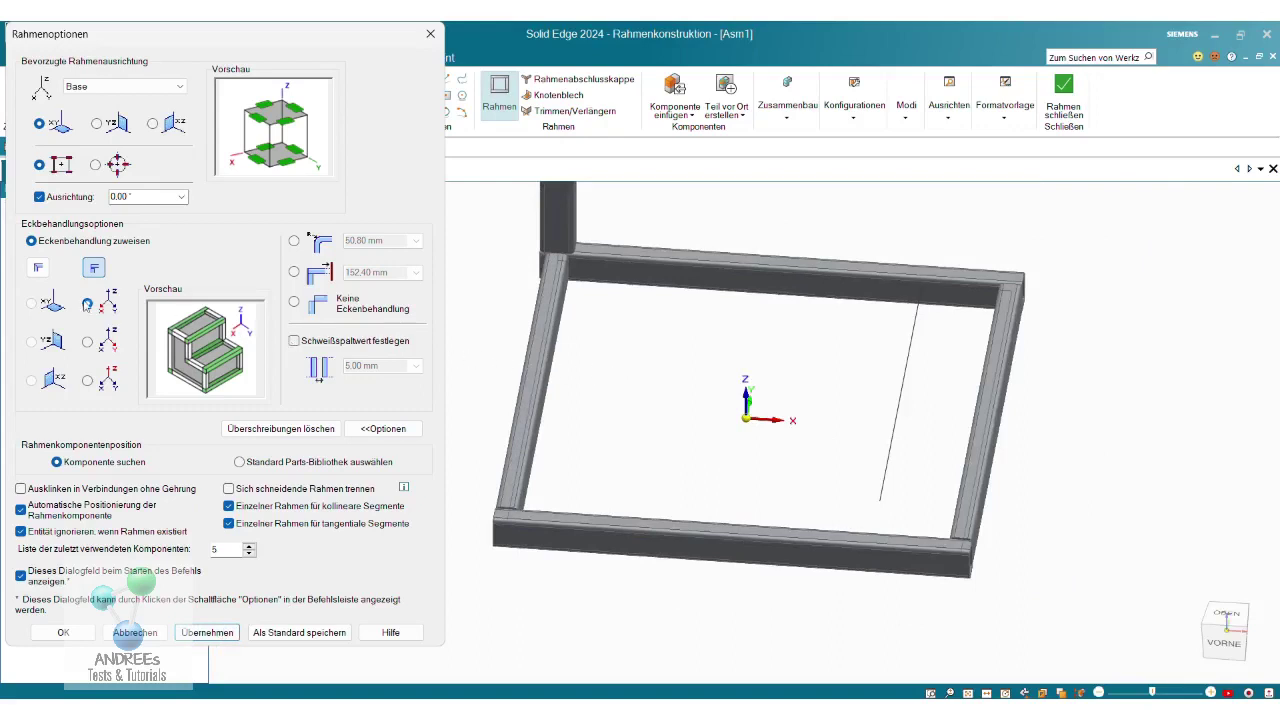
Apply mitered corners to the rectangular frame
left_click(45, 277)
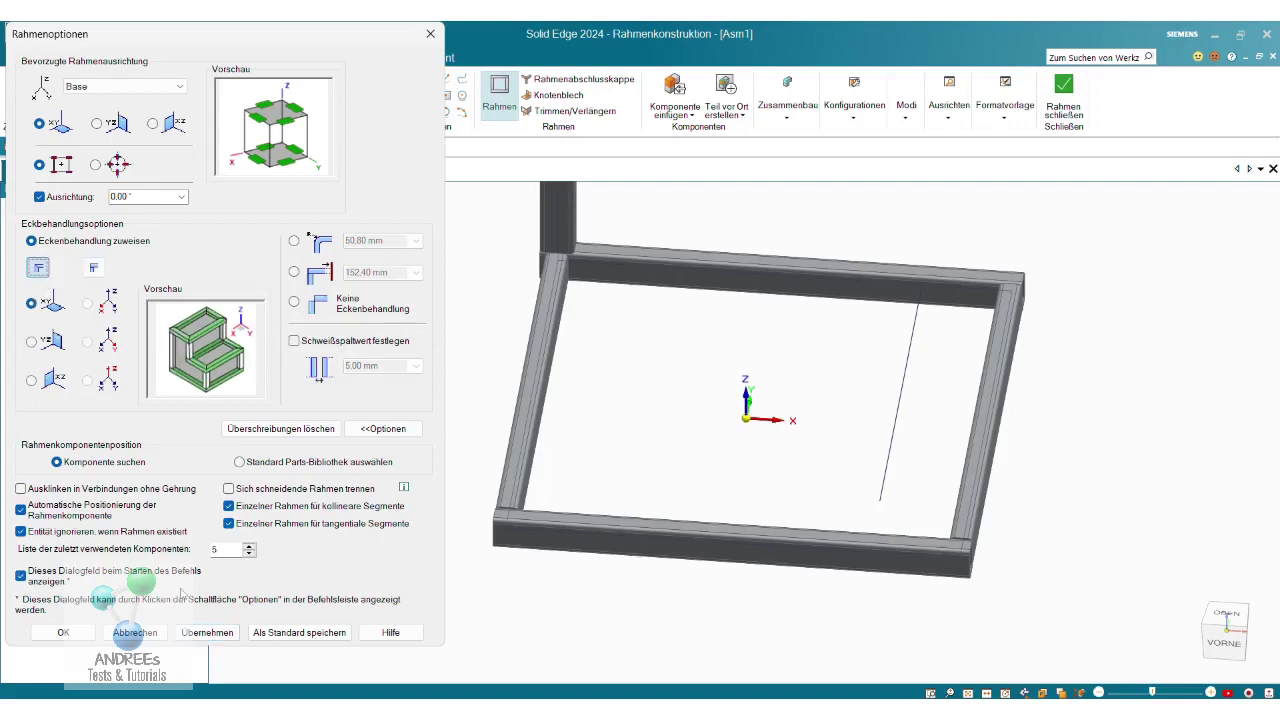
left_click(207, 632)
scroll(526, 526, "up", 3)
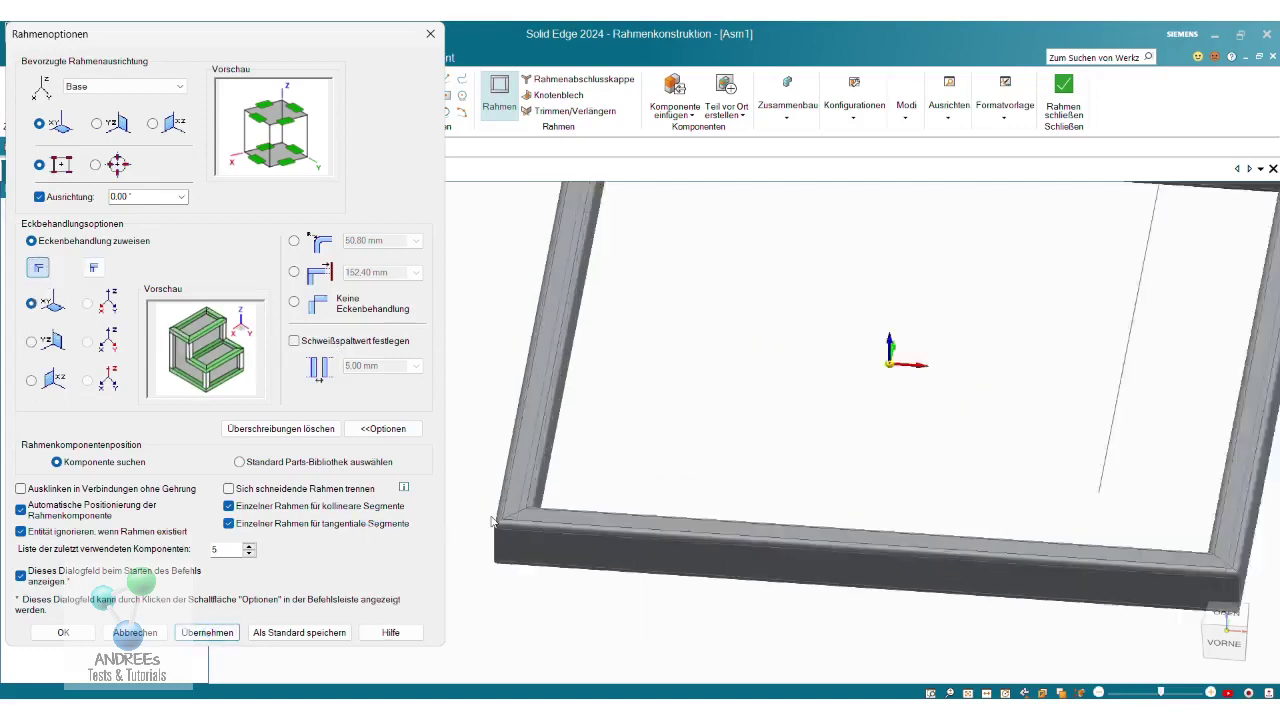
Add a 5.00 mm weld gap at the corners, then select the 152.40 mm corner option
left_click(294, 341)
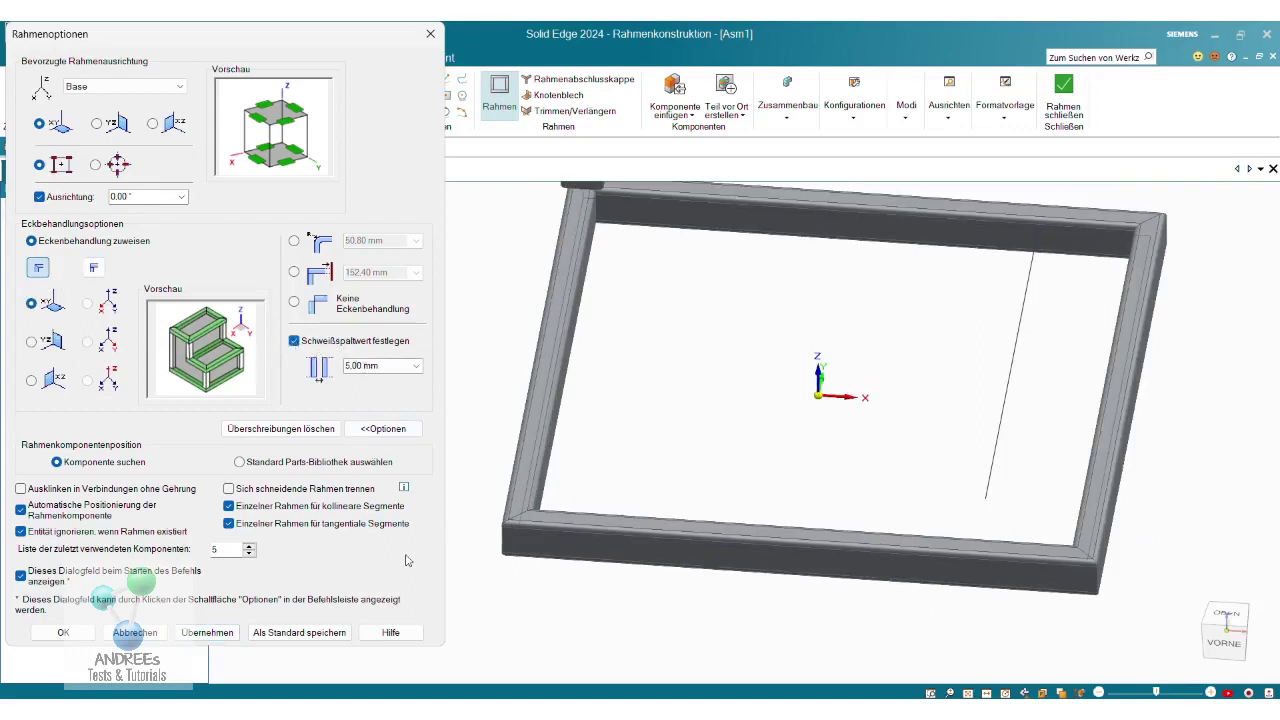
left_click(207, 632)
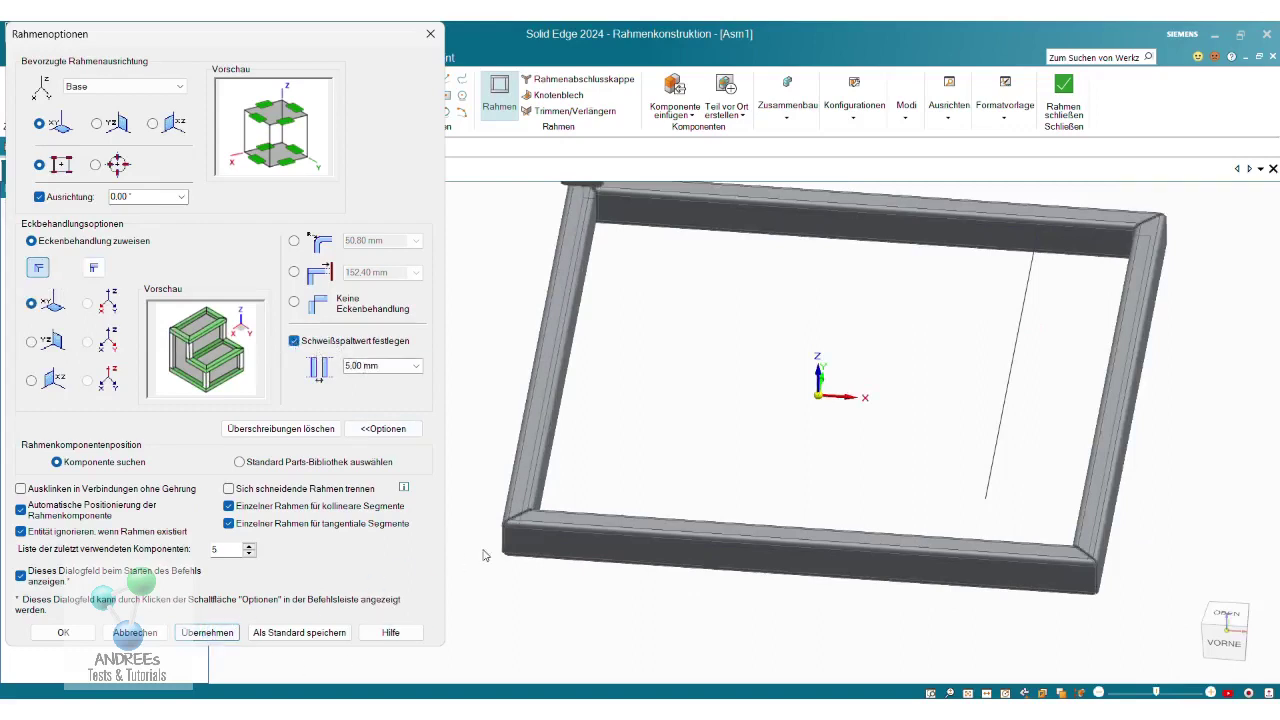
scroll(483, 555, "up", 3)
scroll(518, 519, "down", 1)
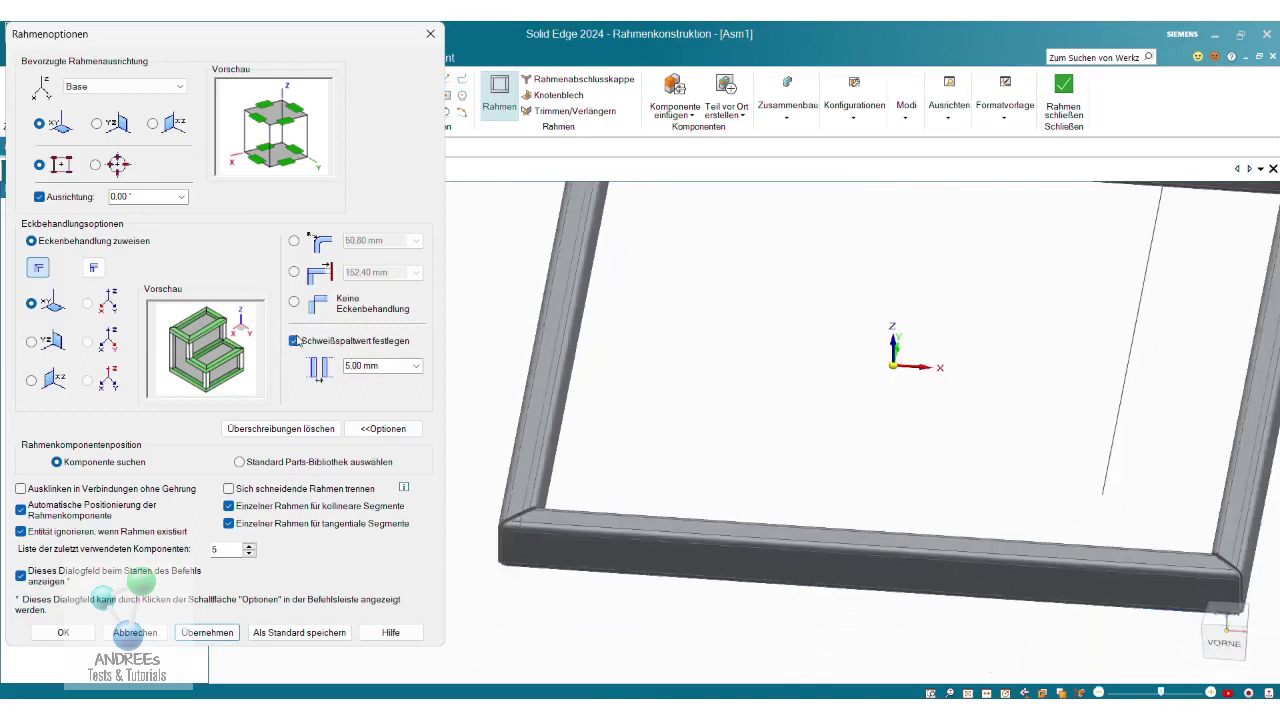
left_click(294, 272)
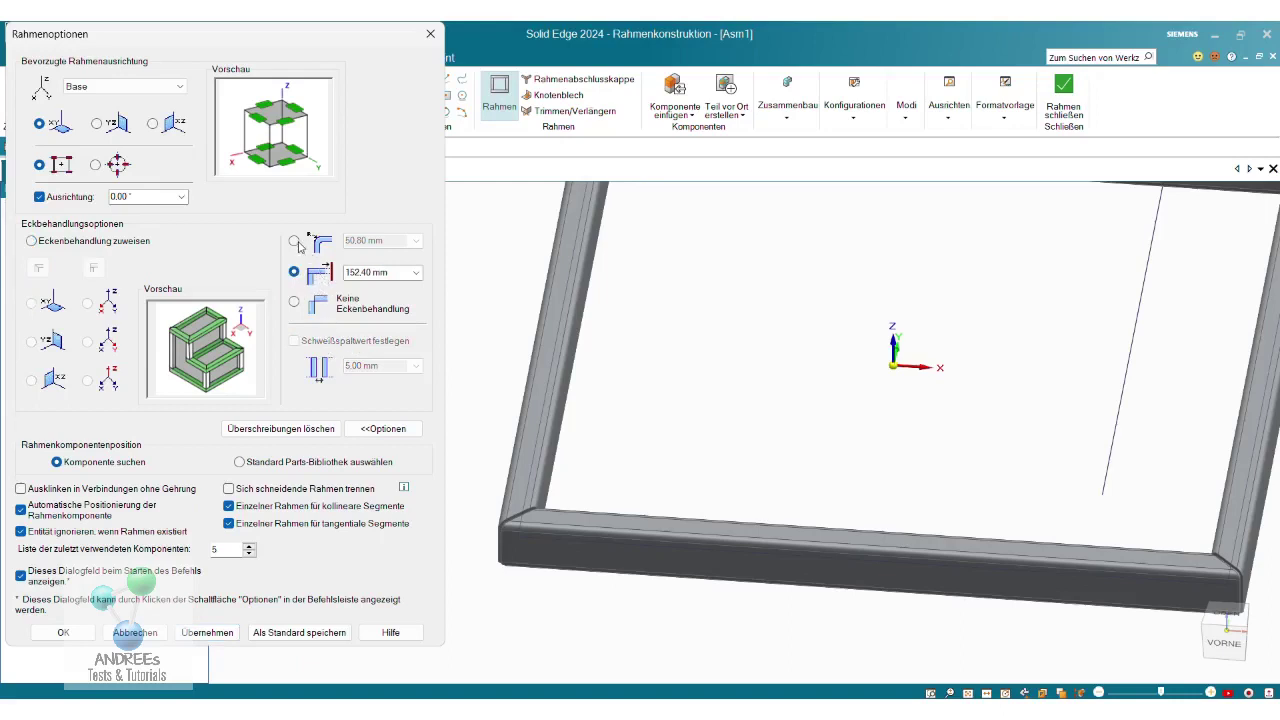
Apply 50.80 mm bent corners to the frame
left_click(296, 243)
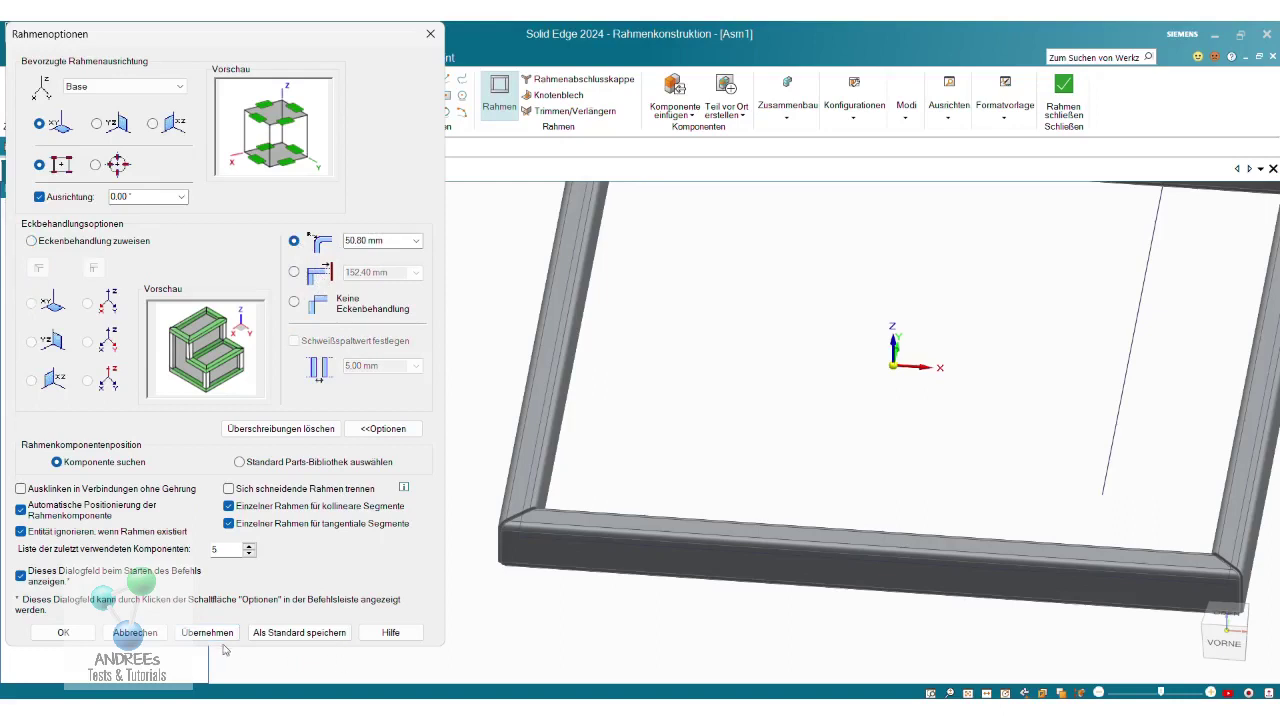
left_click(215, 634)
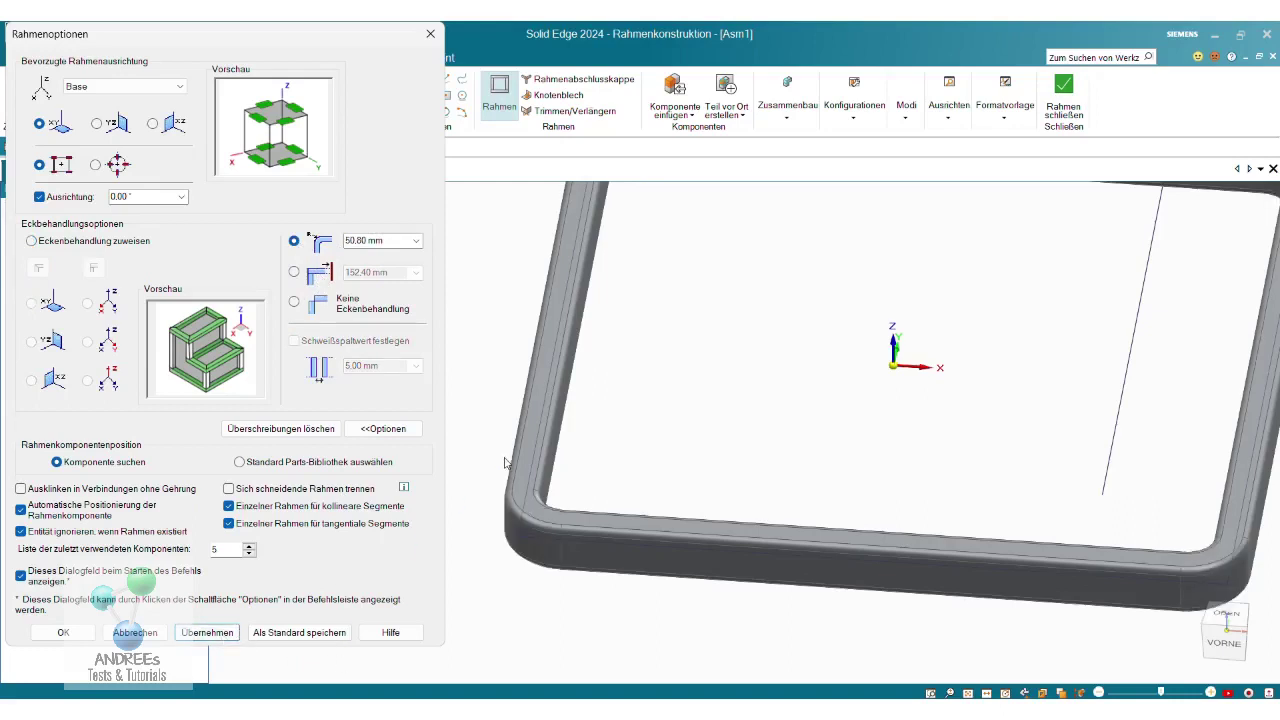
scroll(508, 470, "up", 3)
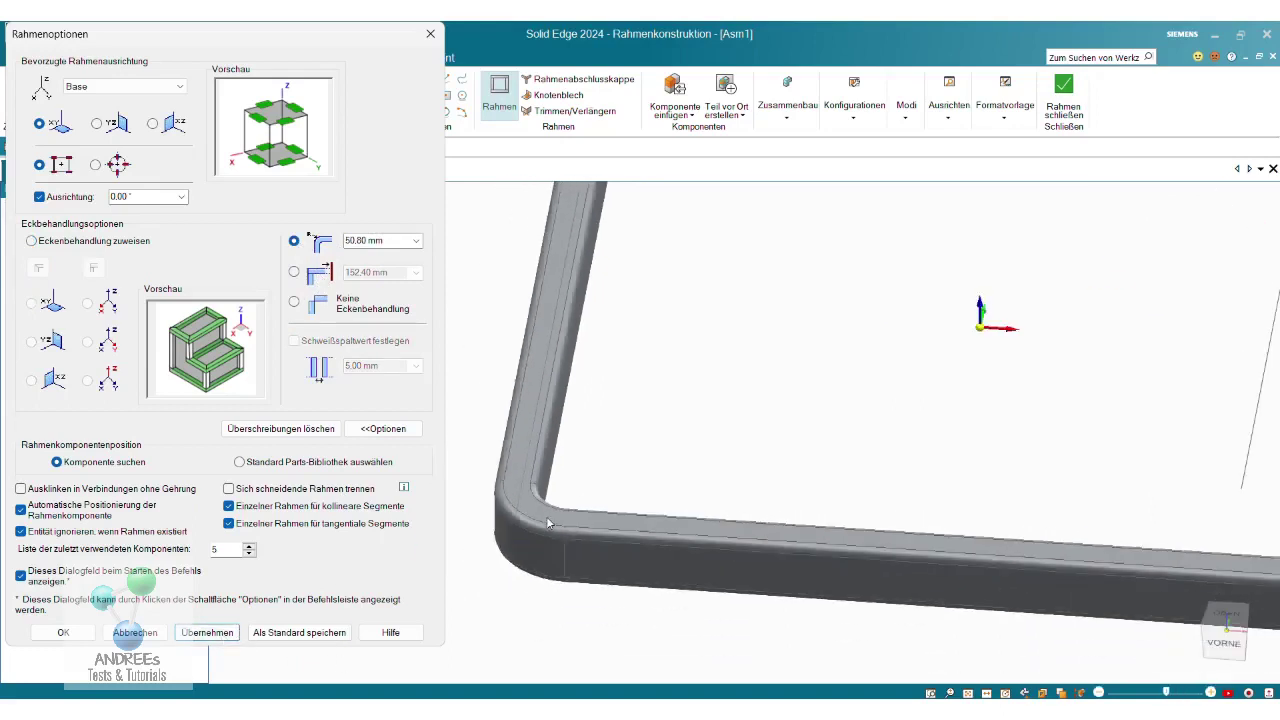
scroll(548, 523, "down", 5)
scroll(552, 518, "up", 2)
scroll(556, 512, "up", 3)
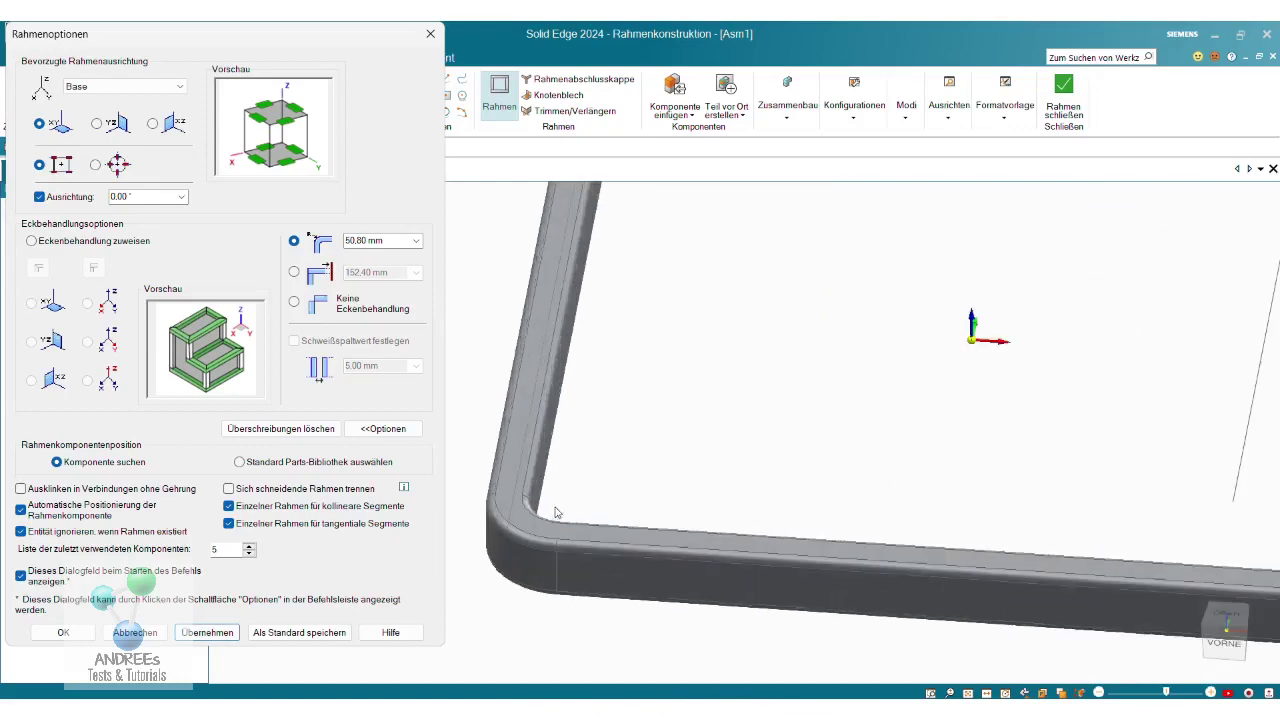
scroll(556, 512, "down", 2)
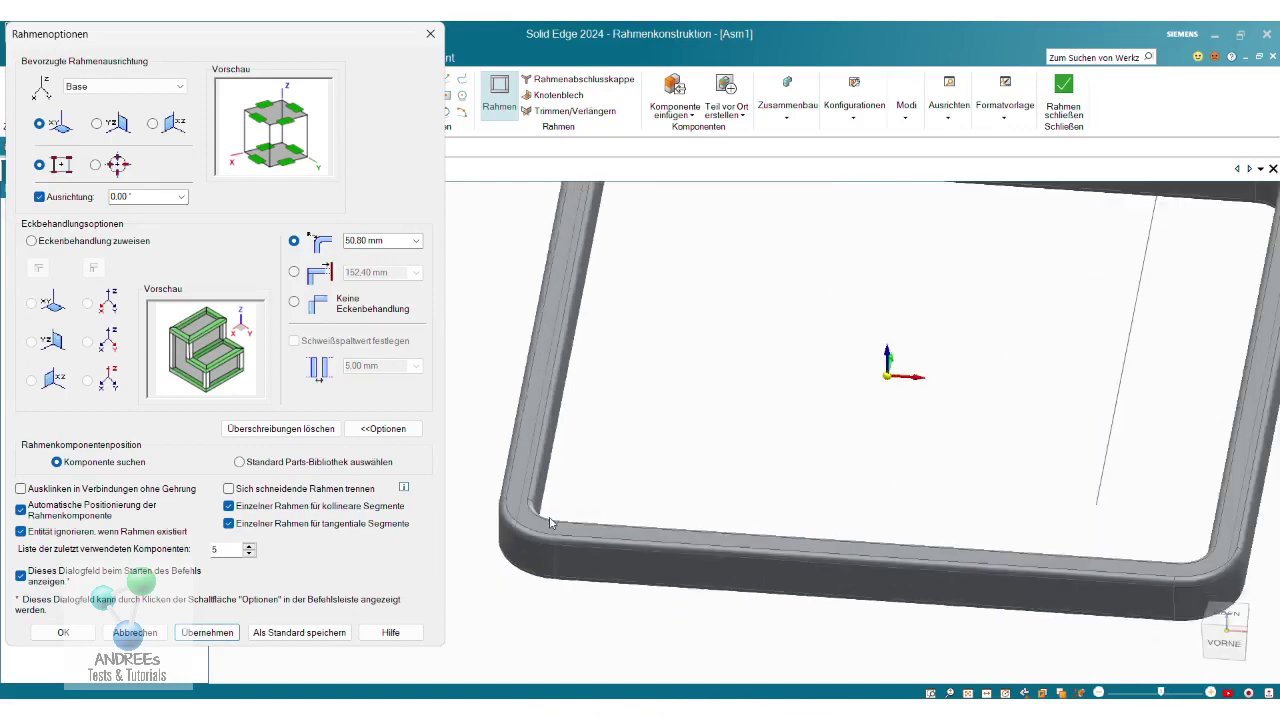
Switch the frame to Keine Eckenbehandlung and apply it
left_click(298, 303)
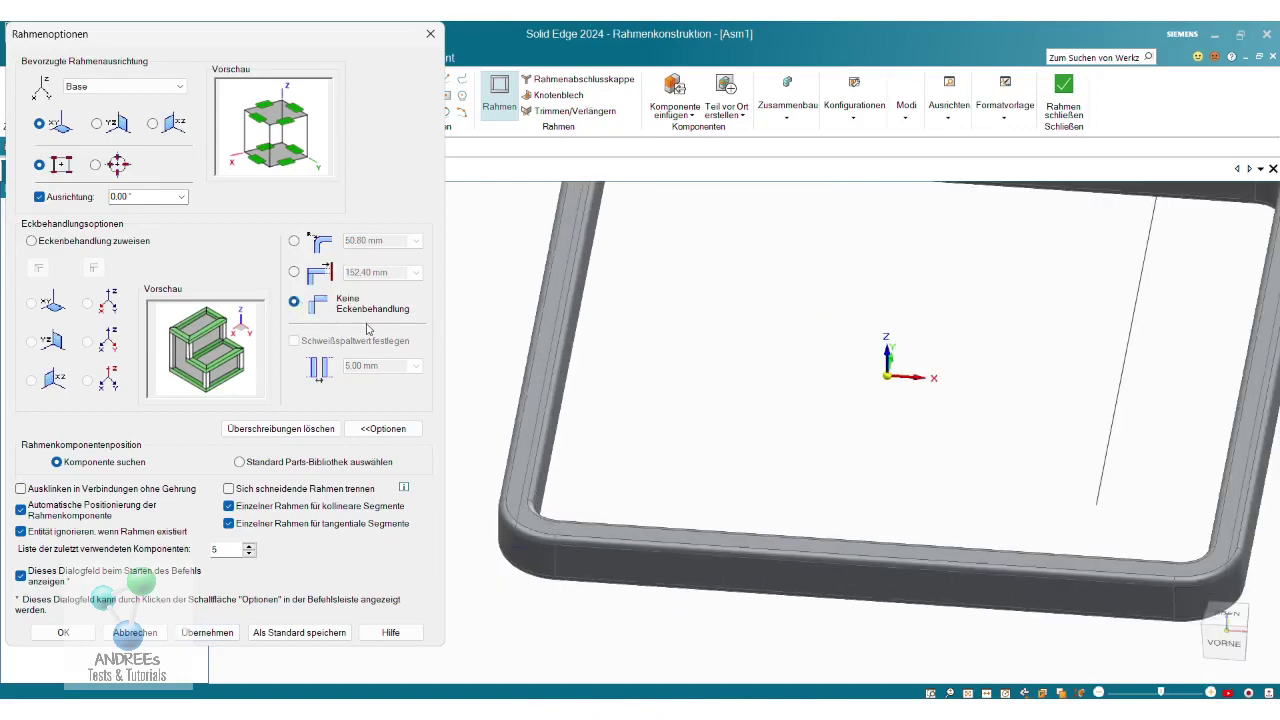
left_click(216, 632)
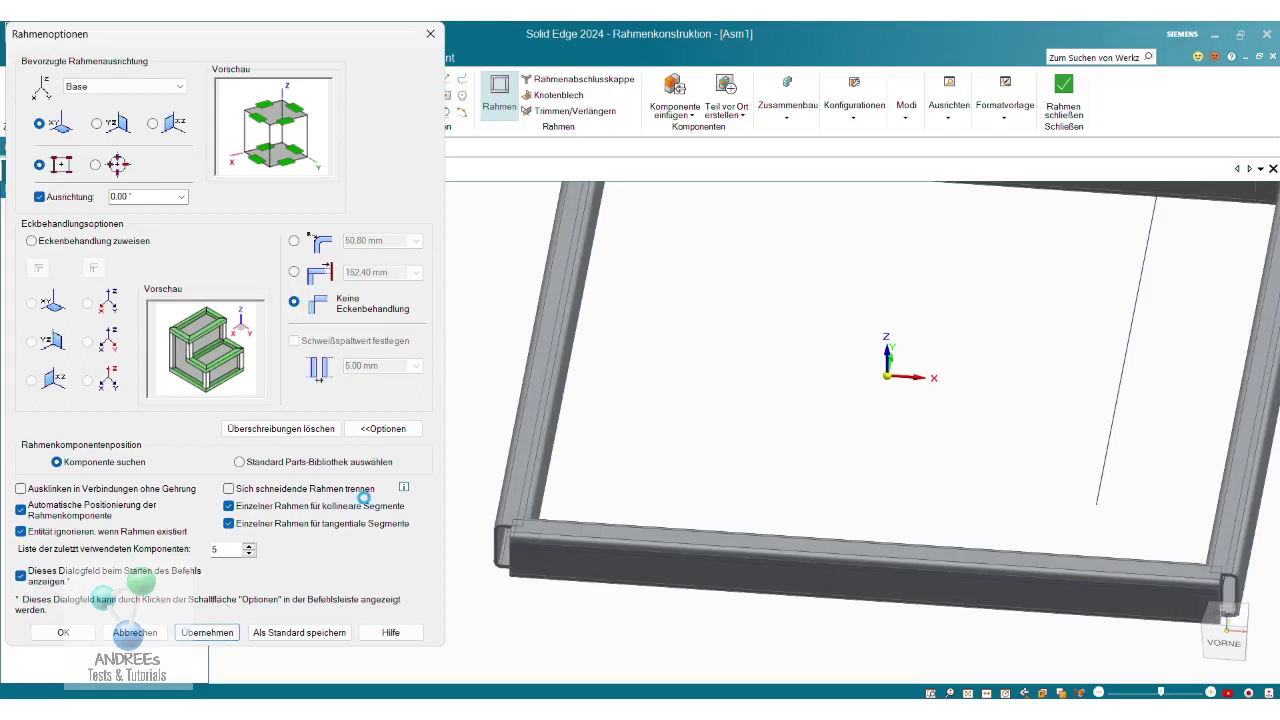
scroll(485, 537, "up", 3)
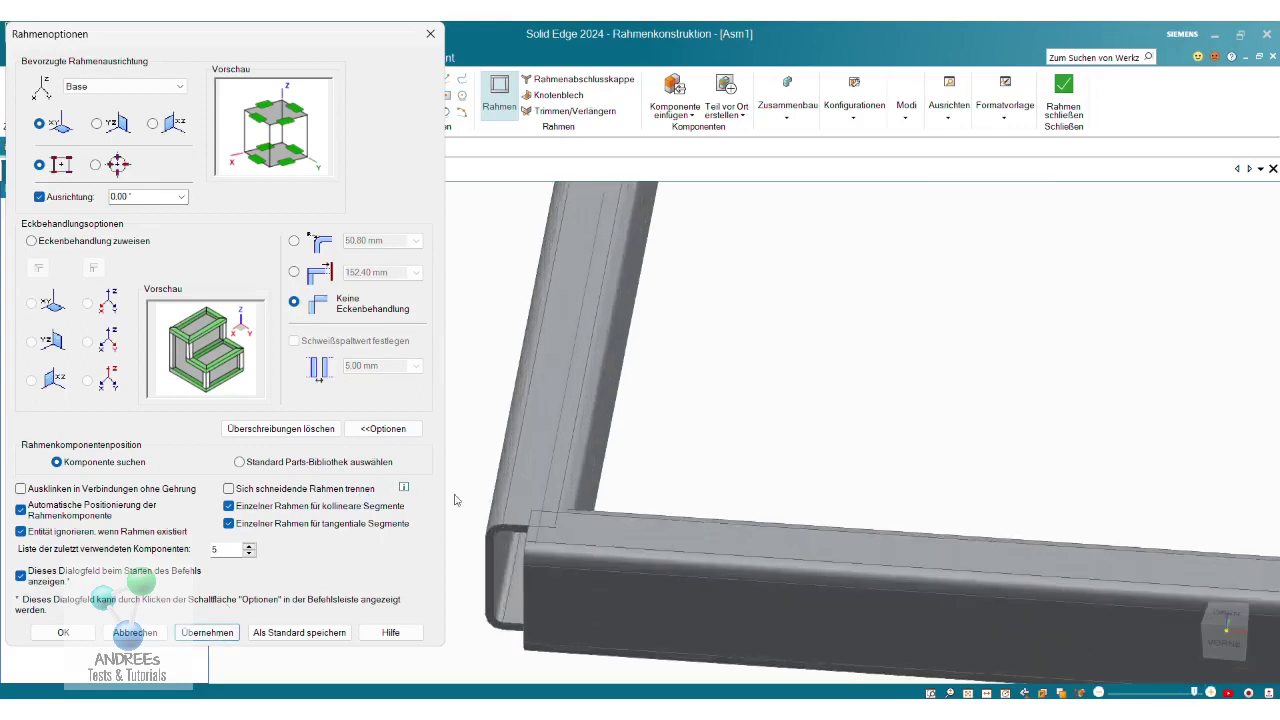
Apply a 100 mm corner extension to the frame tubes
scroll(455, 500, "down", 2)
scroll(510, 506, "down", 2)
scroll(564, 513, "down", 2)
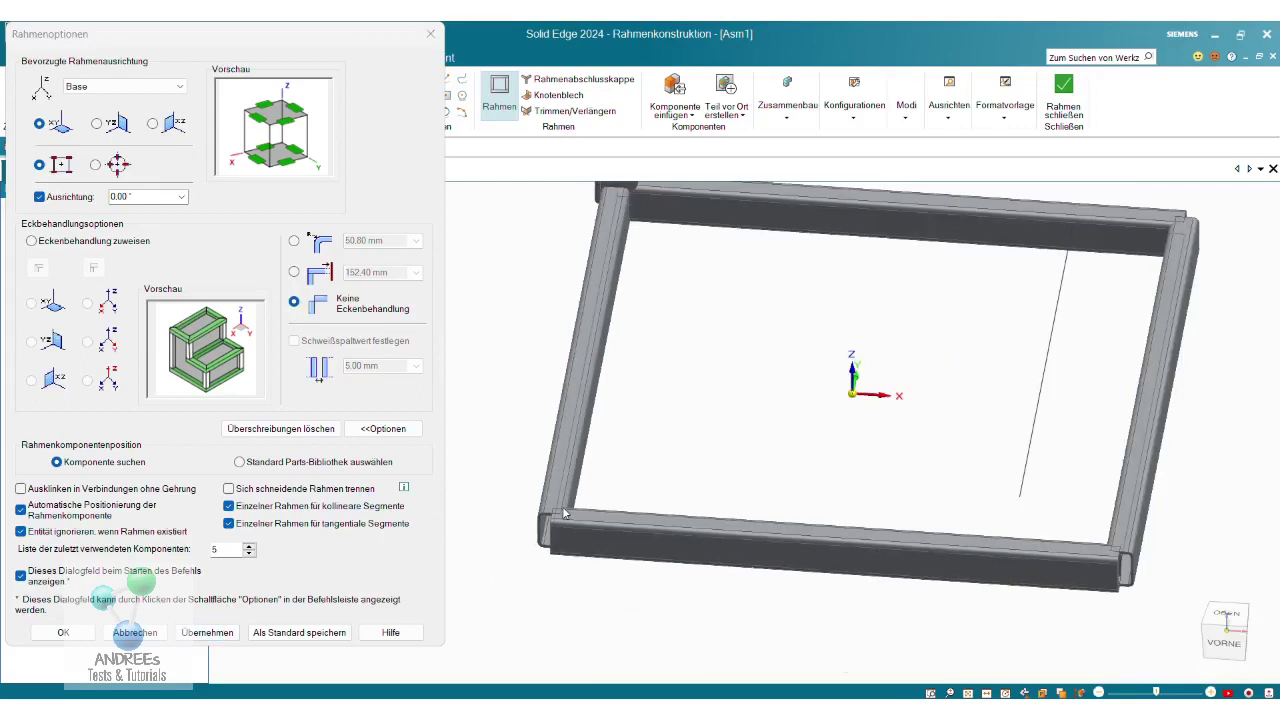
left_click(293, 271)
double_click(370, 275)
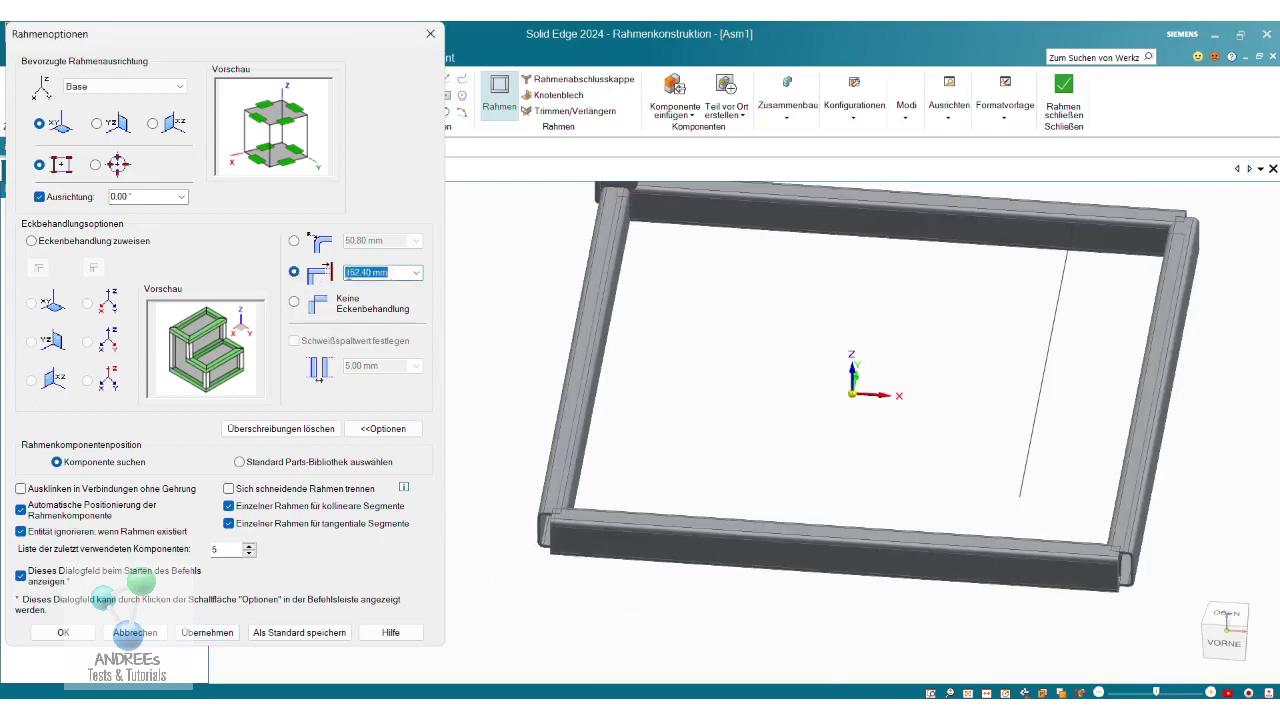
type("100")
left_click(221, 627)
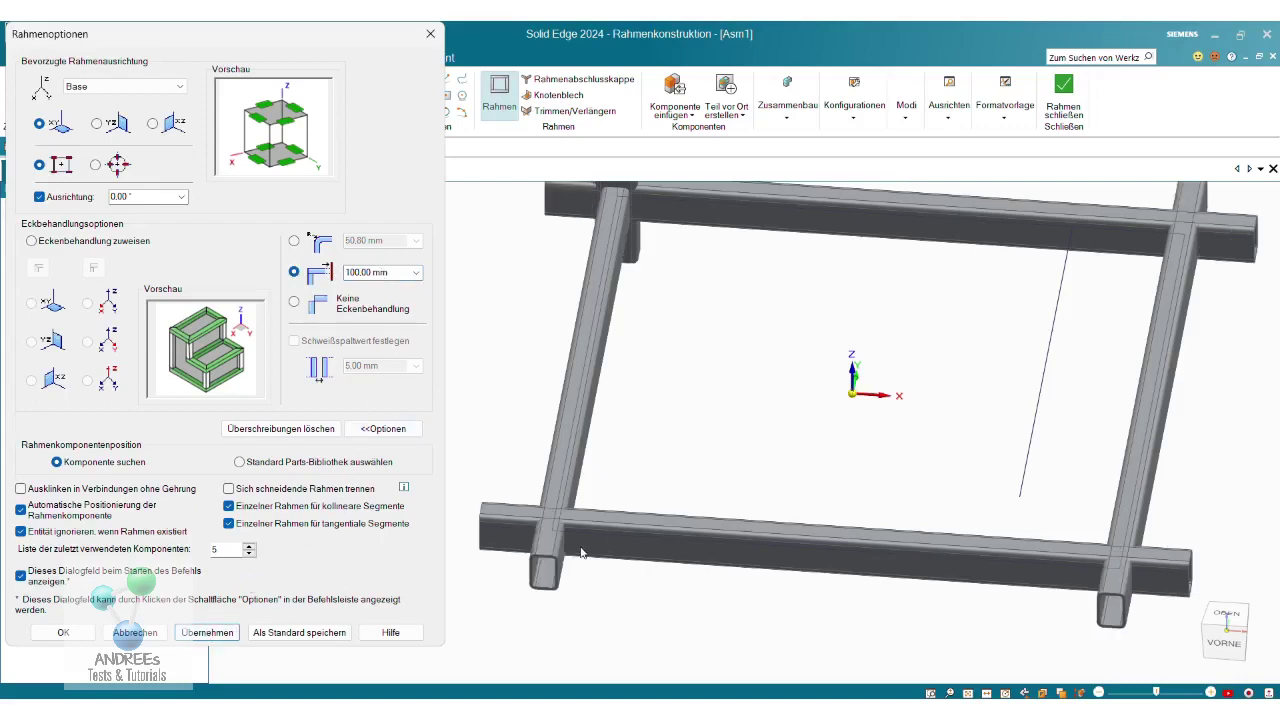
Reset the corner extension to 0.00 mm and return to Keine Eckenbehandlung
left_click(293, 301)
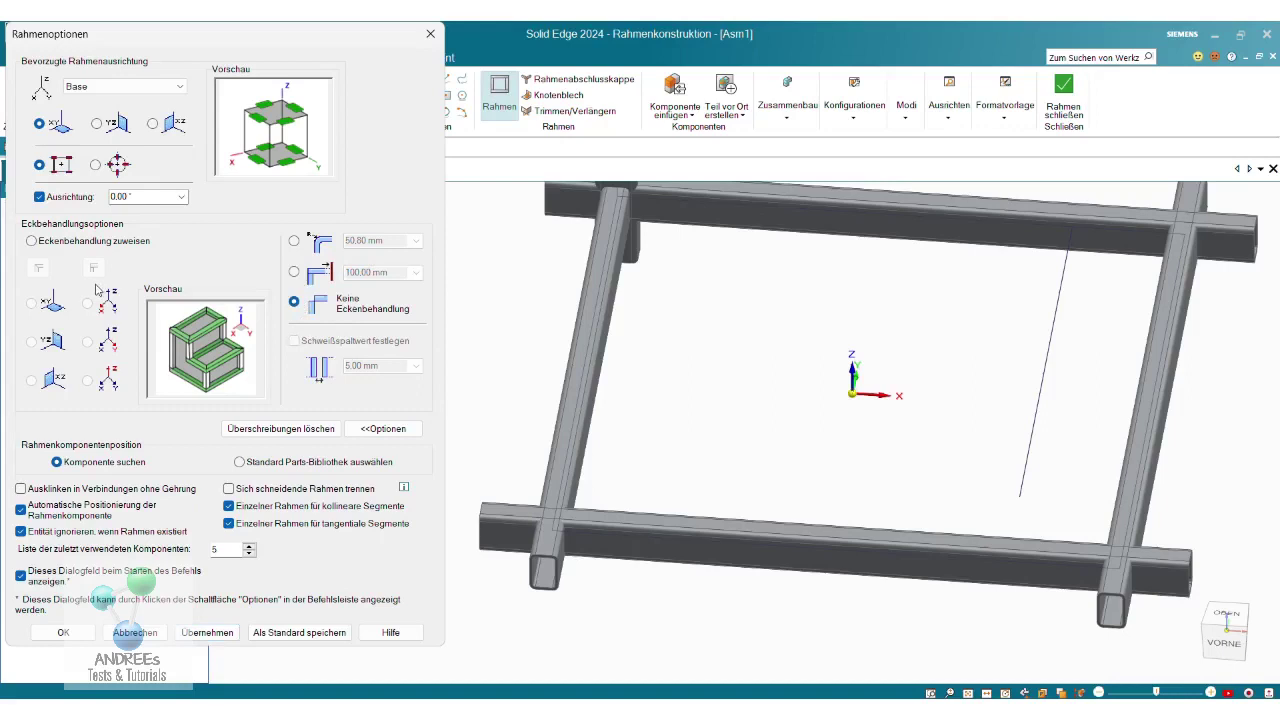
left_click(294, 272)
left_click(380, 272)
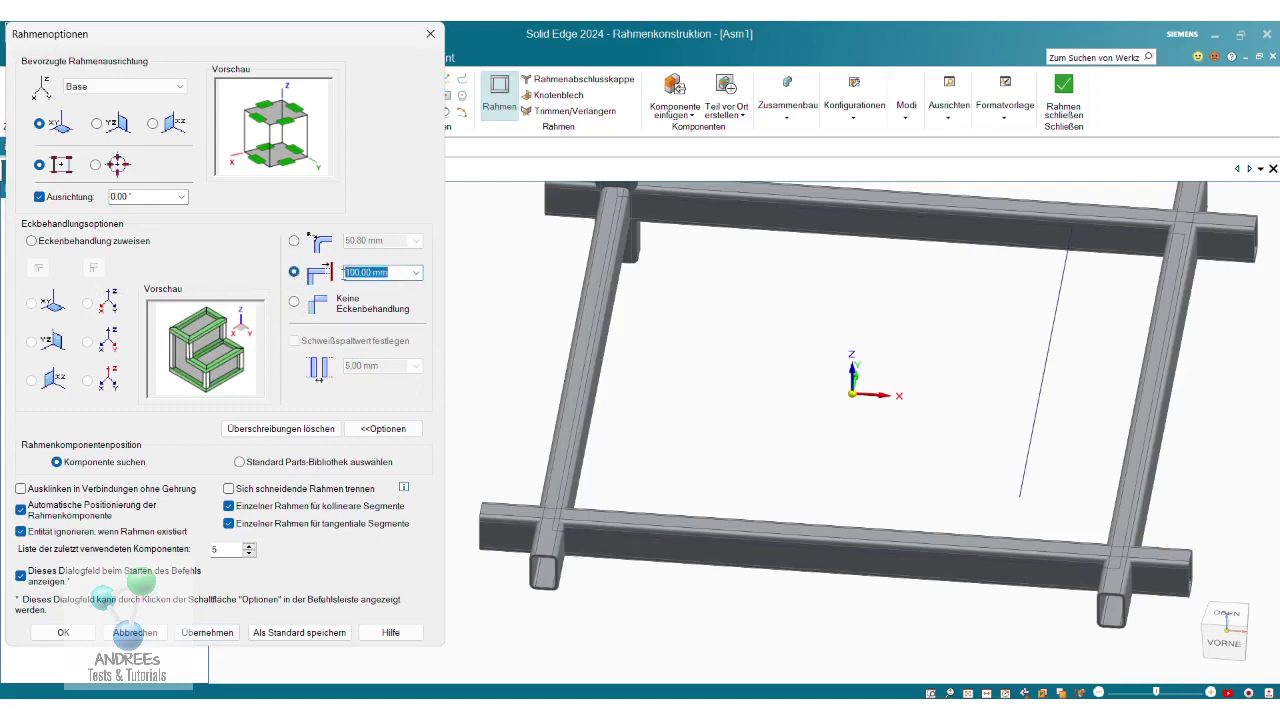
type("0")
left_click(207, 632)
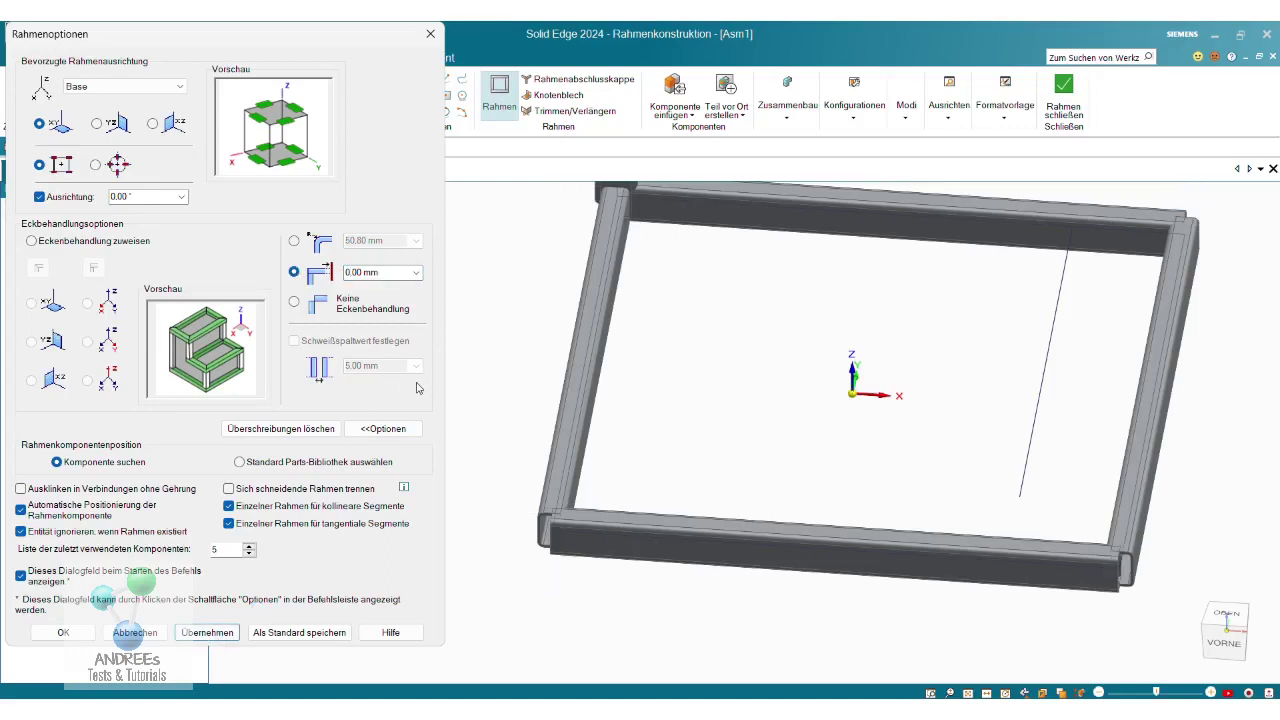
left_click(322, 305)
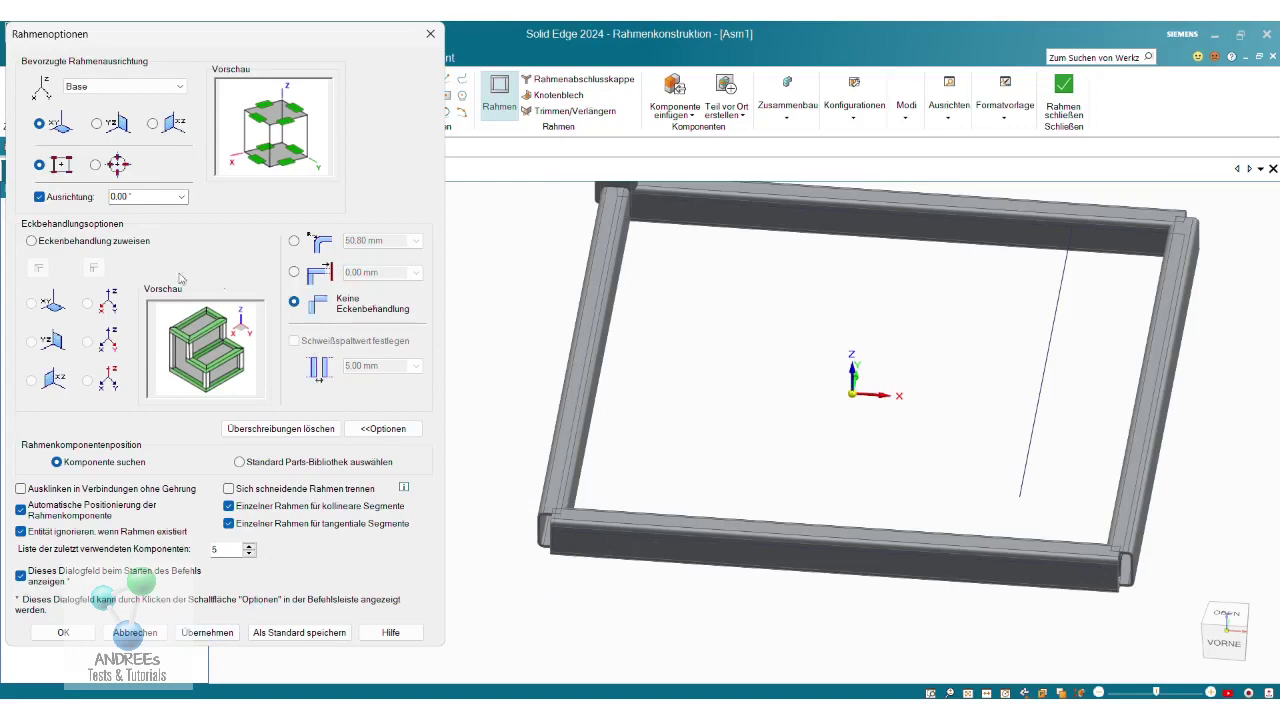
Reapply Eckenbehandlung zuweisen with a 5.00 mm weld gap and confirm the options with OK
left_click(81, 246)
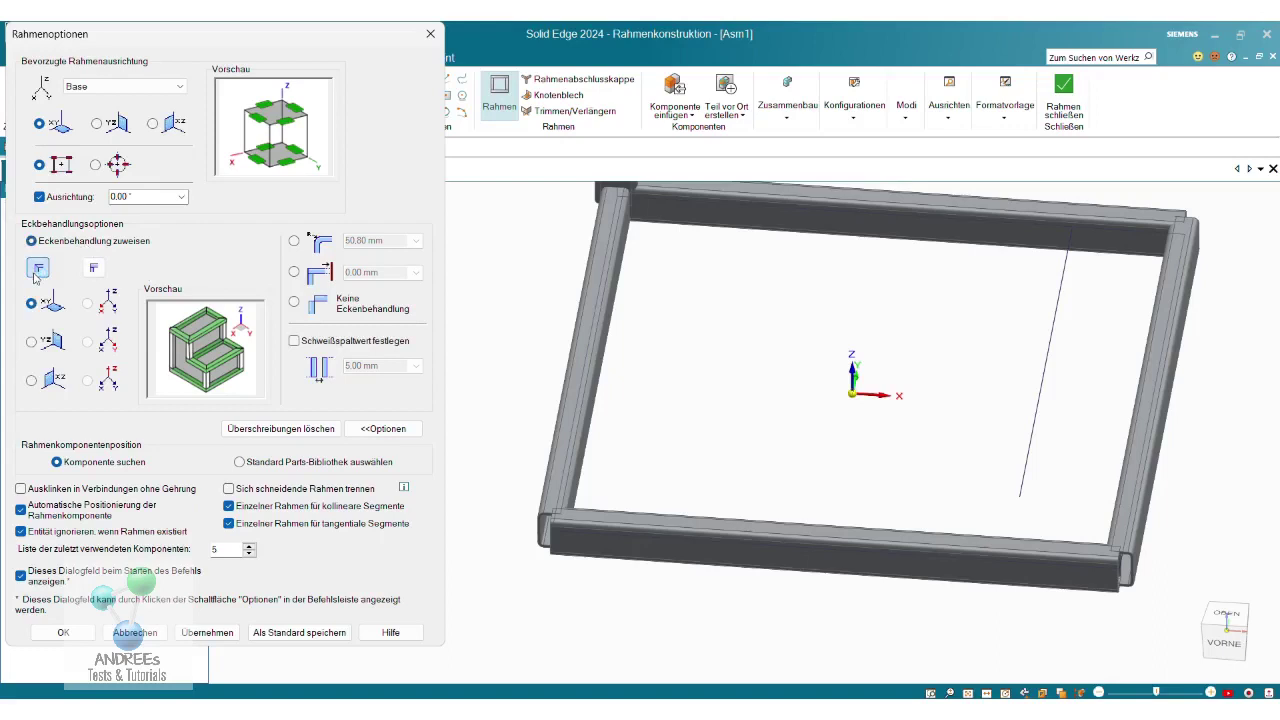
left_click(294, 341)
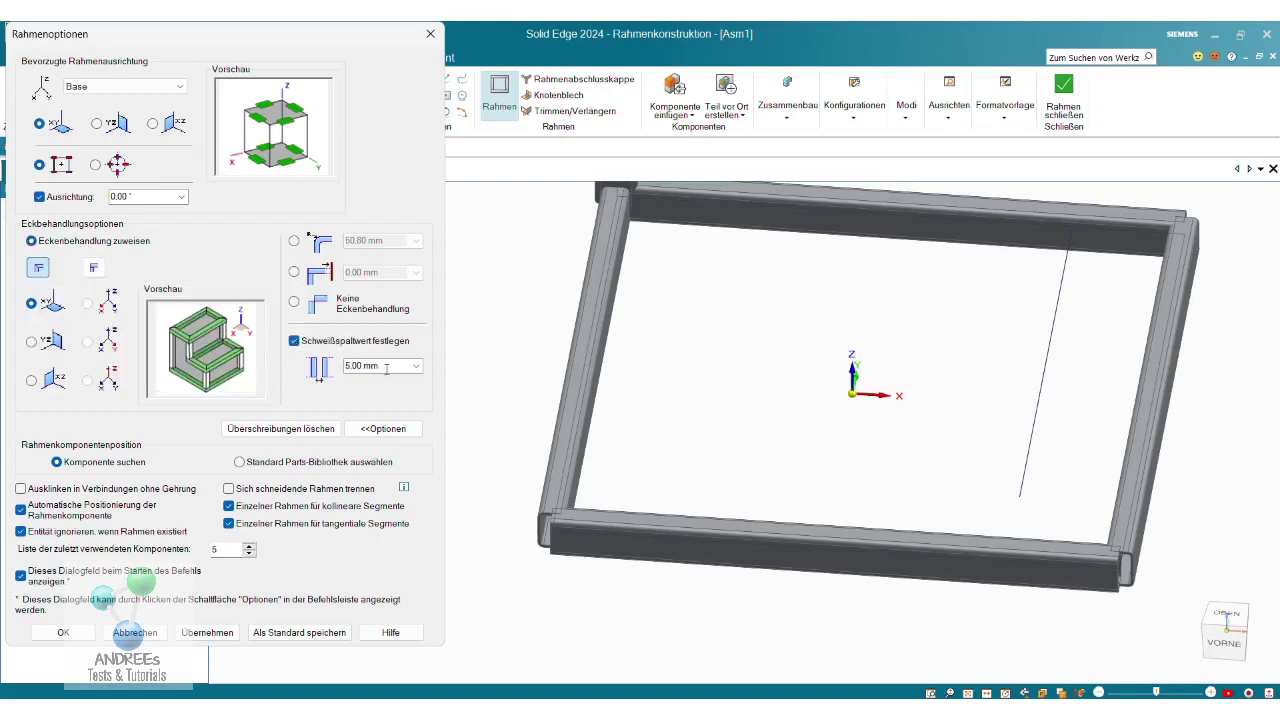
left_click(207, 632)
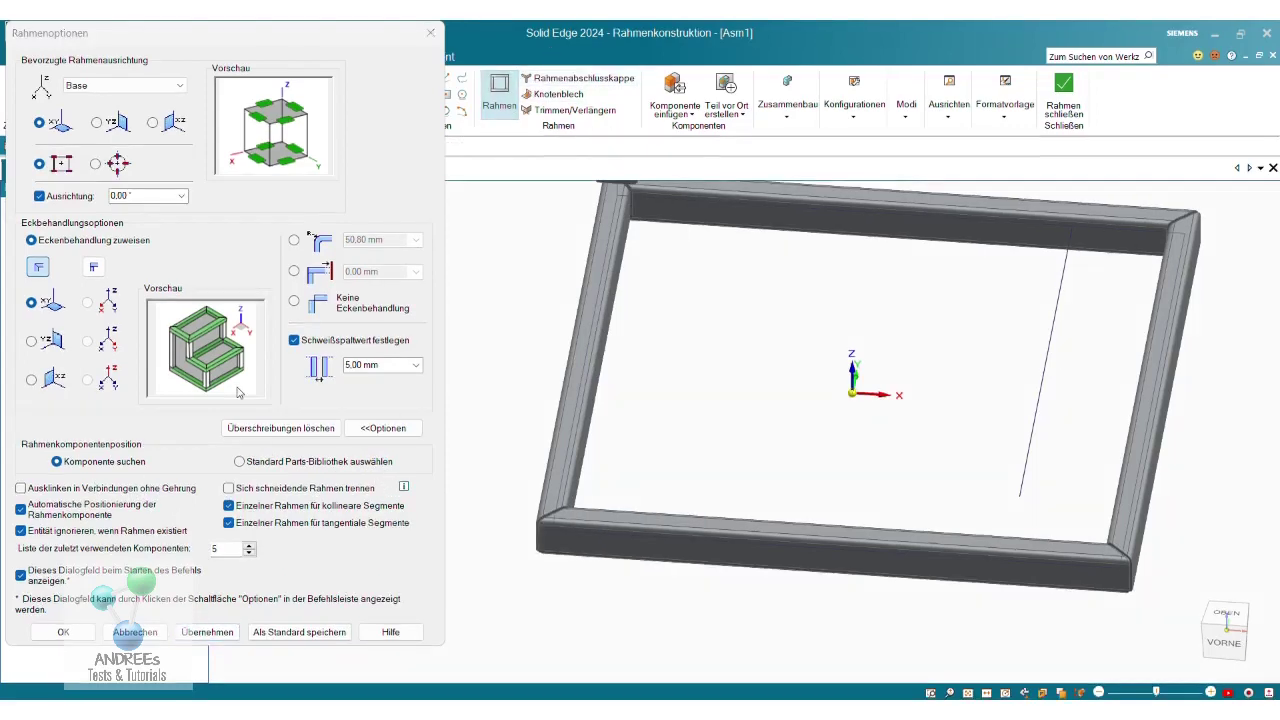
left_click(63, 632)
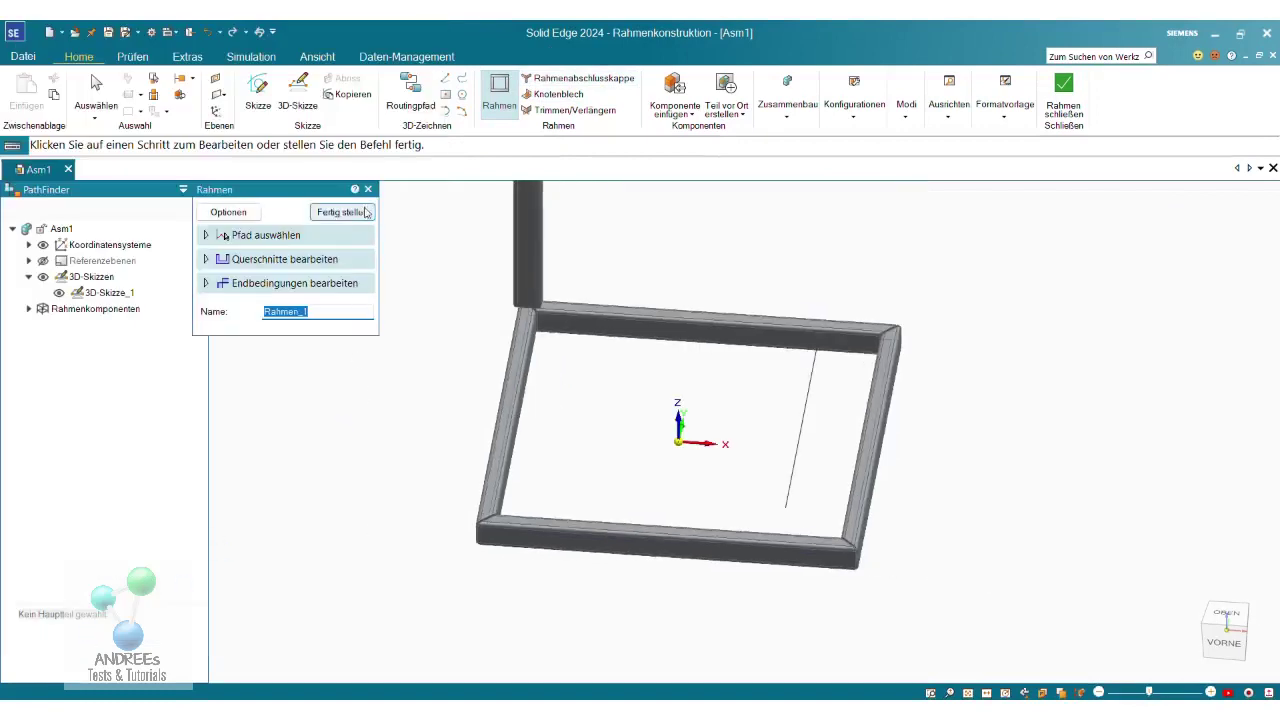
left_click(368, 216)
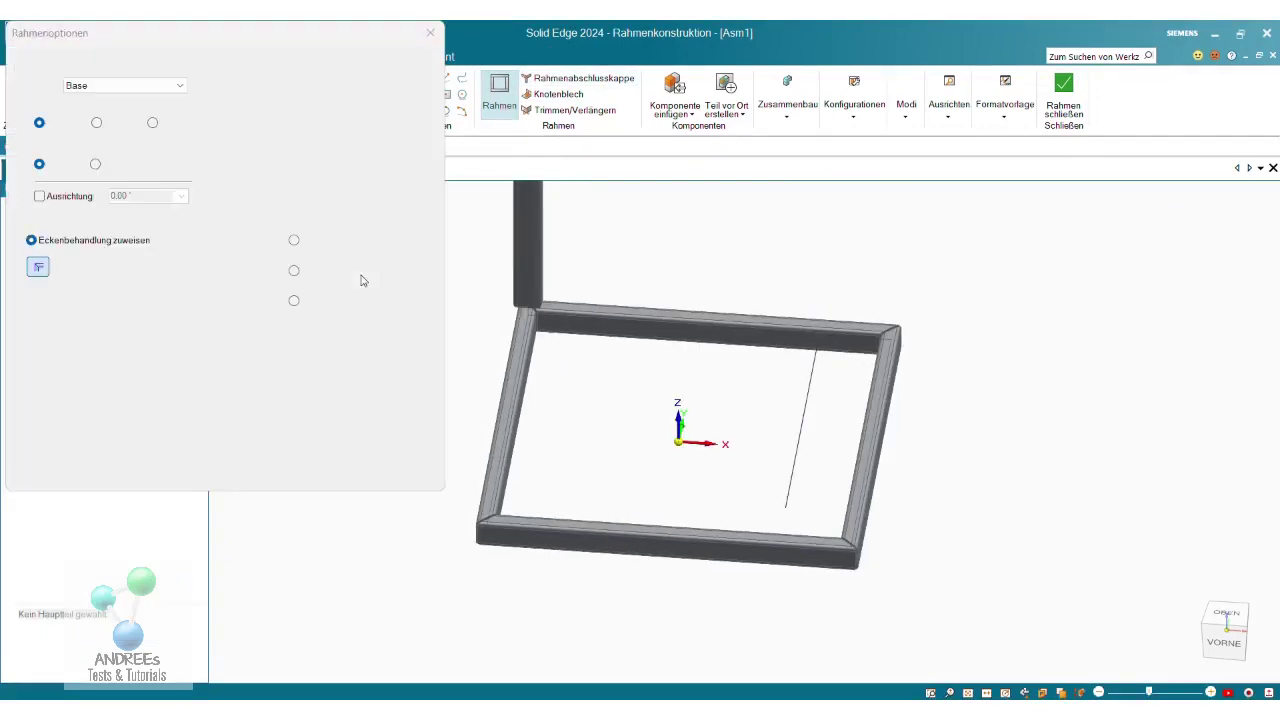
key("Return")
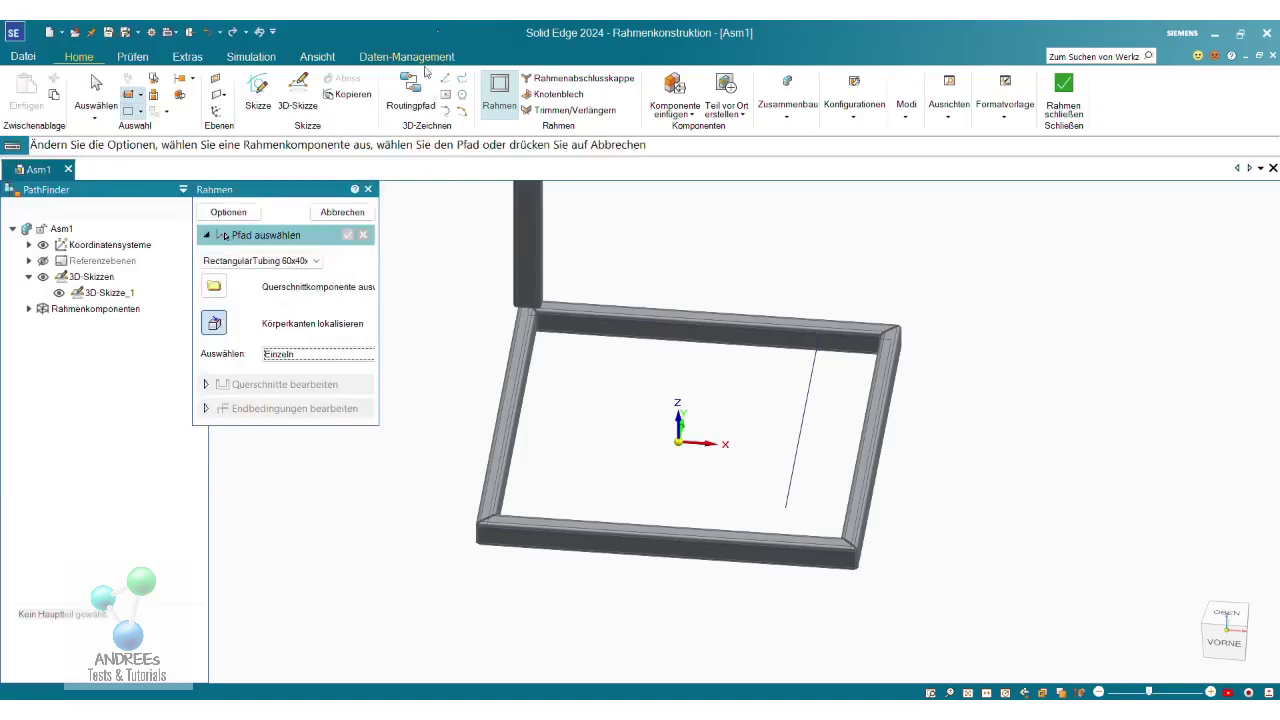
left_click(342, 212)
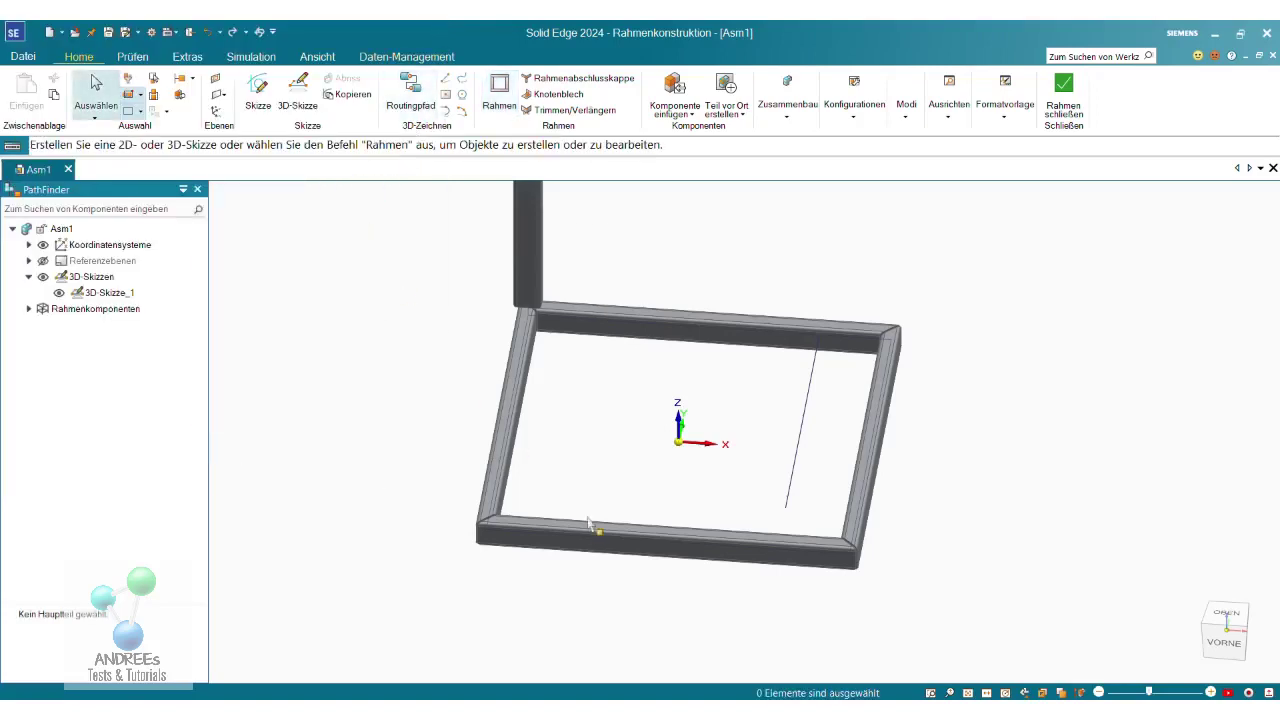
scroll(597, 355, "up", 1)
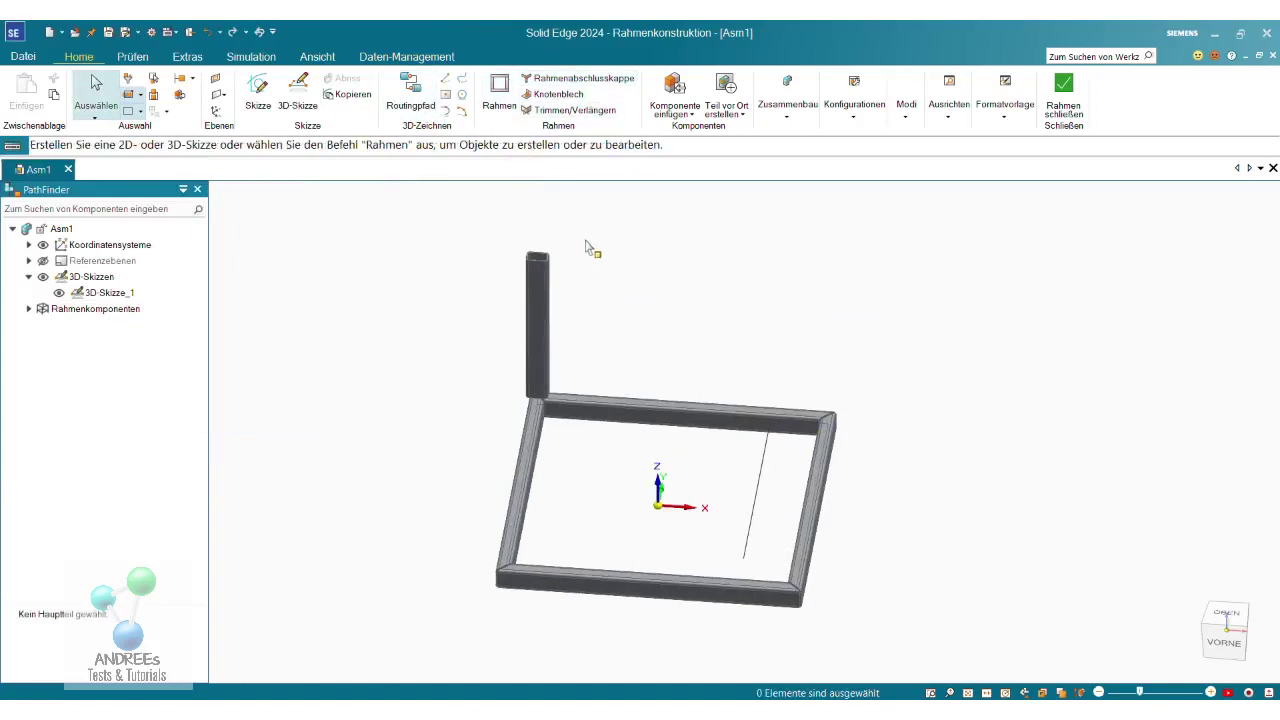
scroll(772, 522, "up", 2)
scroll(757, 503, "up", 1)
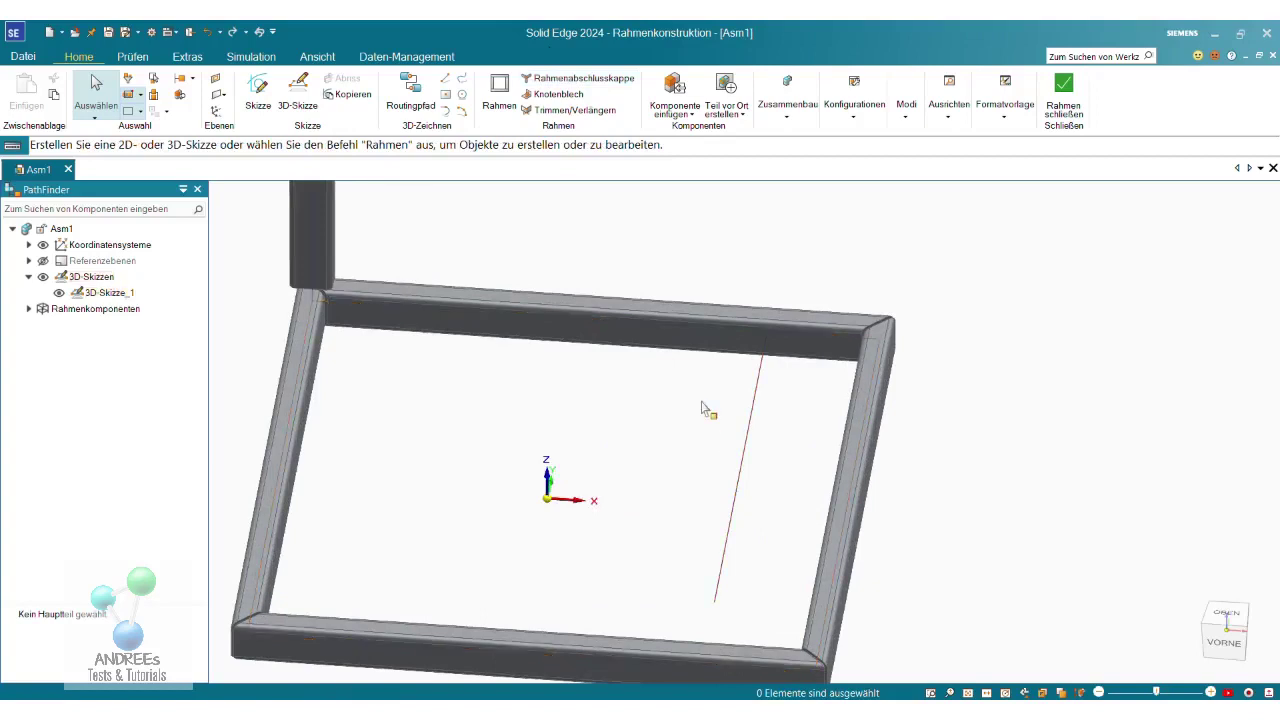
scroll(703, 408, "down", 1)
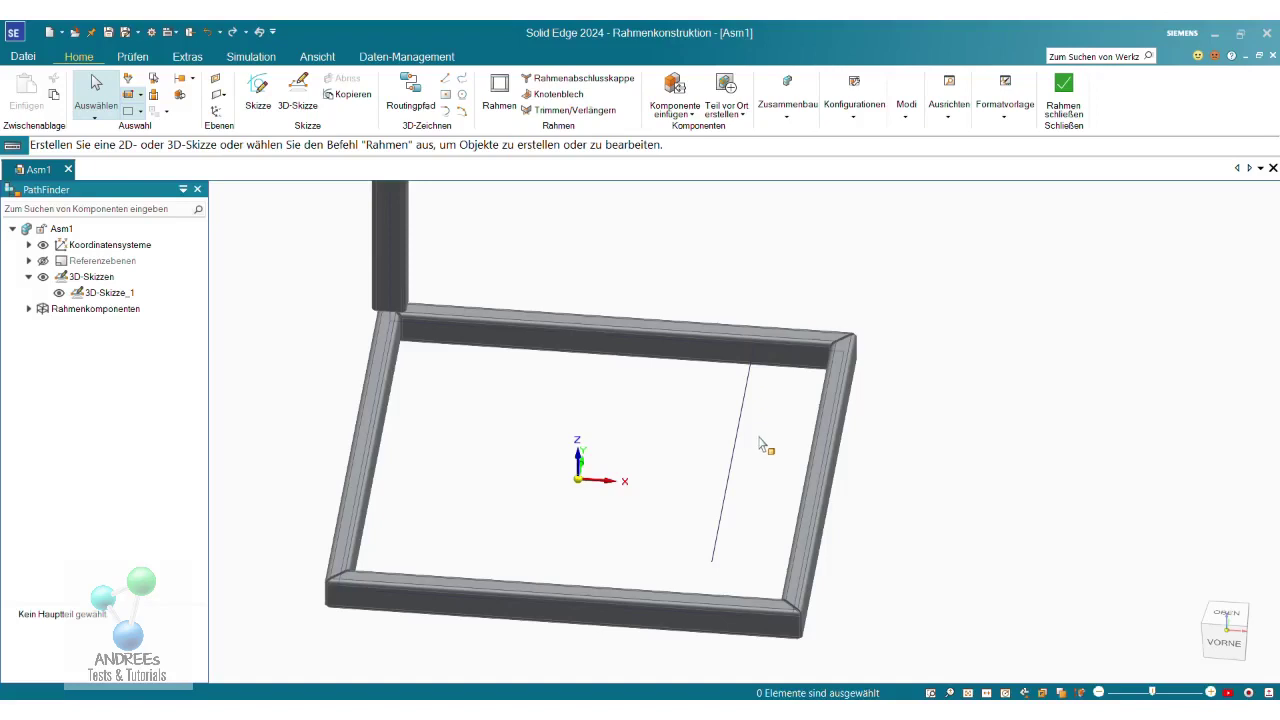
left_click(104, 293)
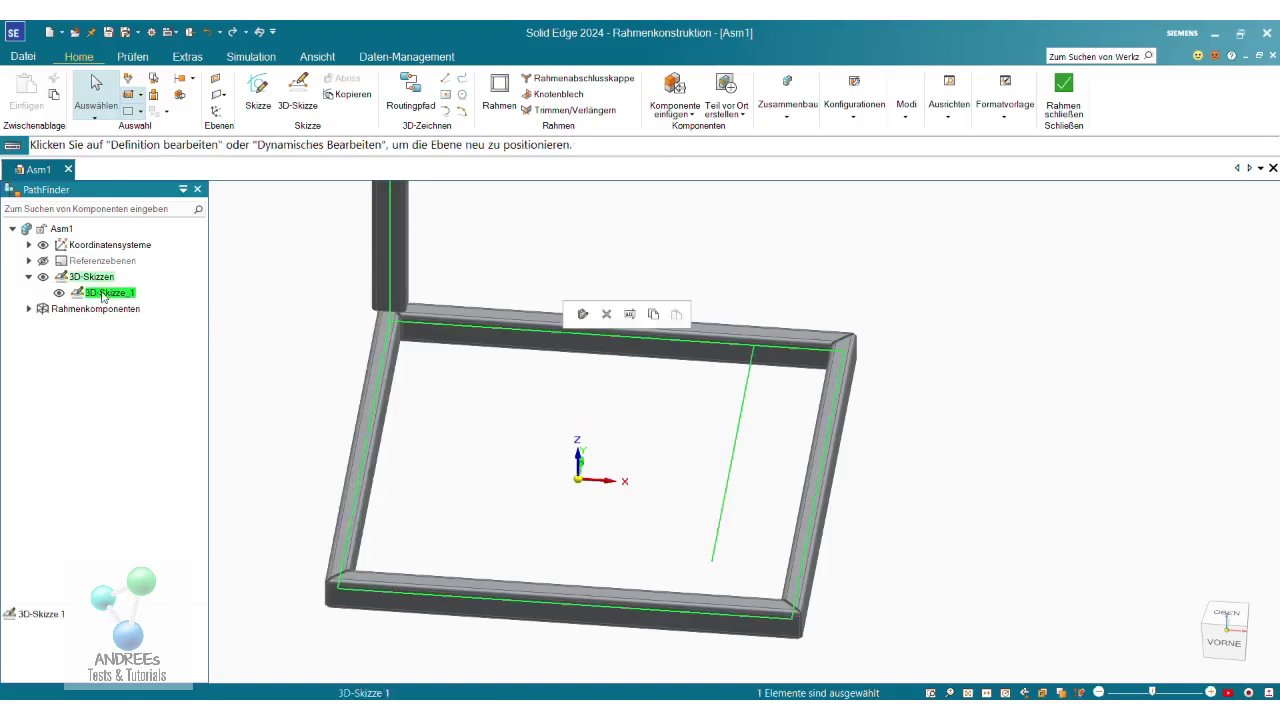
left_click(310, 305)
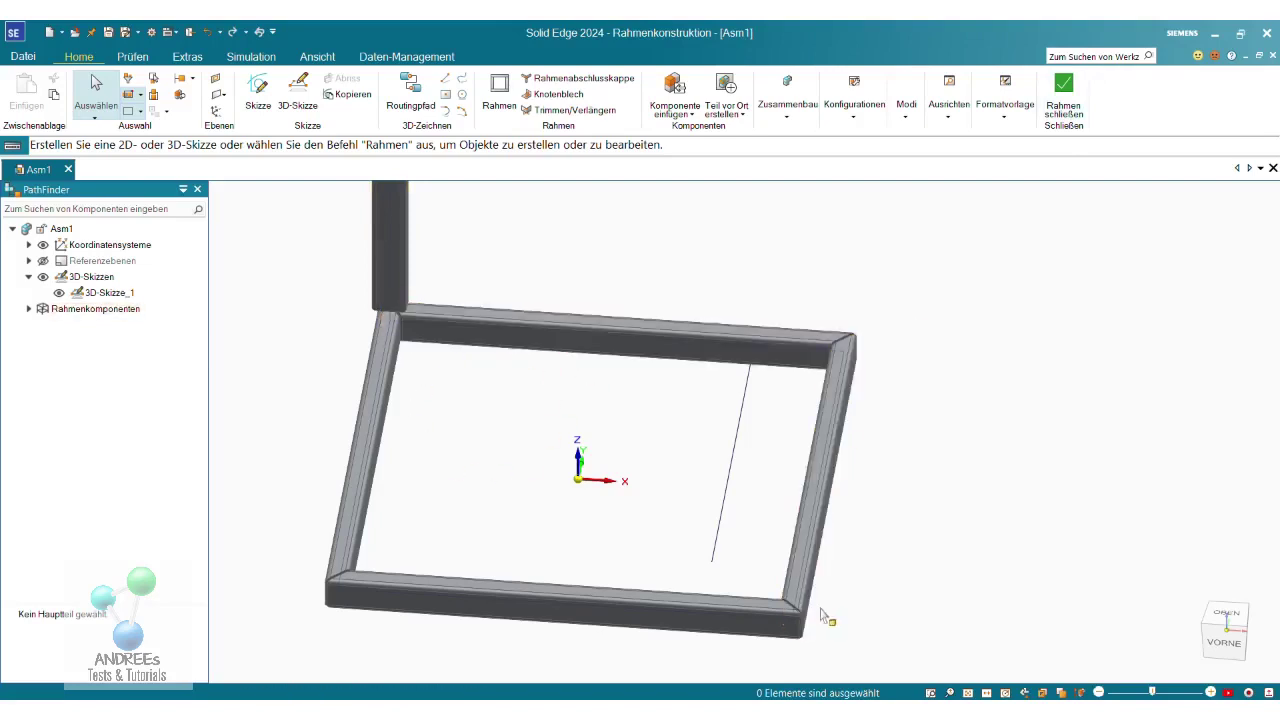
scroll(551, 557, "down", 1)
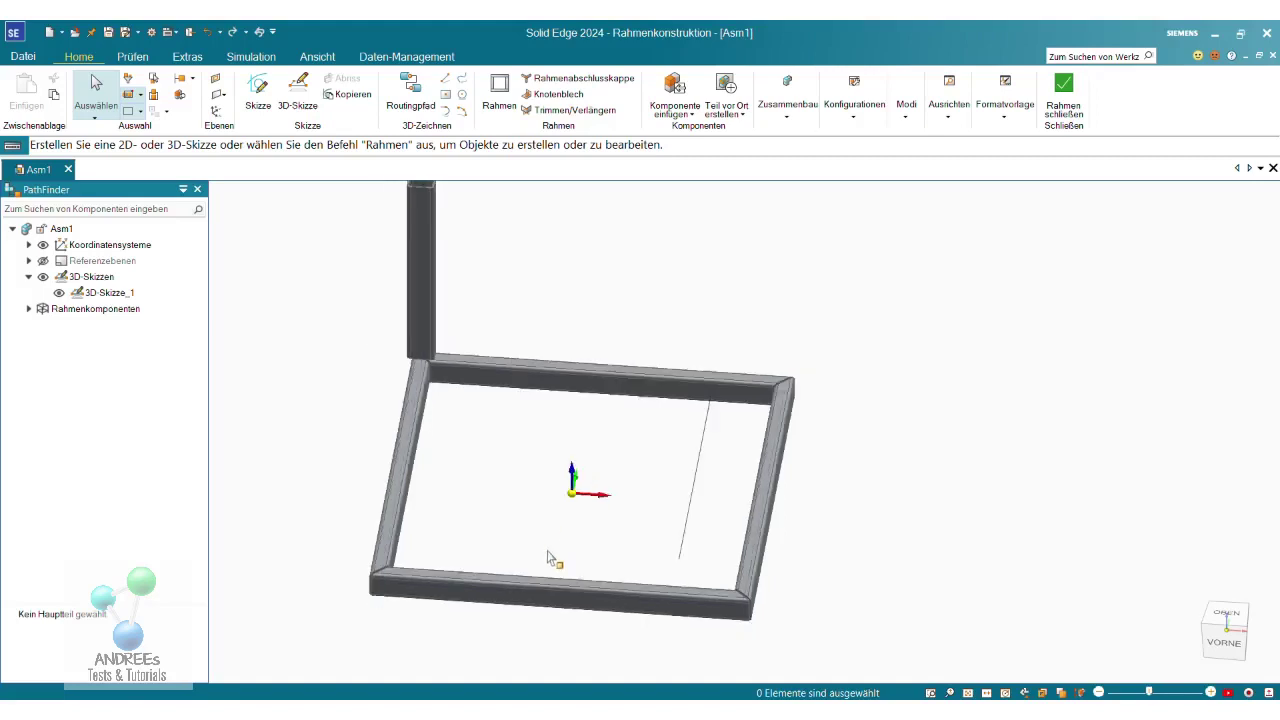
middle_click_drag(528, 486, 528, 452, "shift")
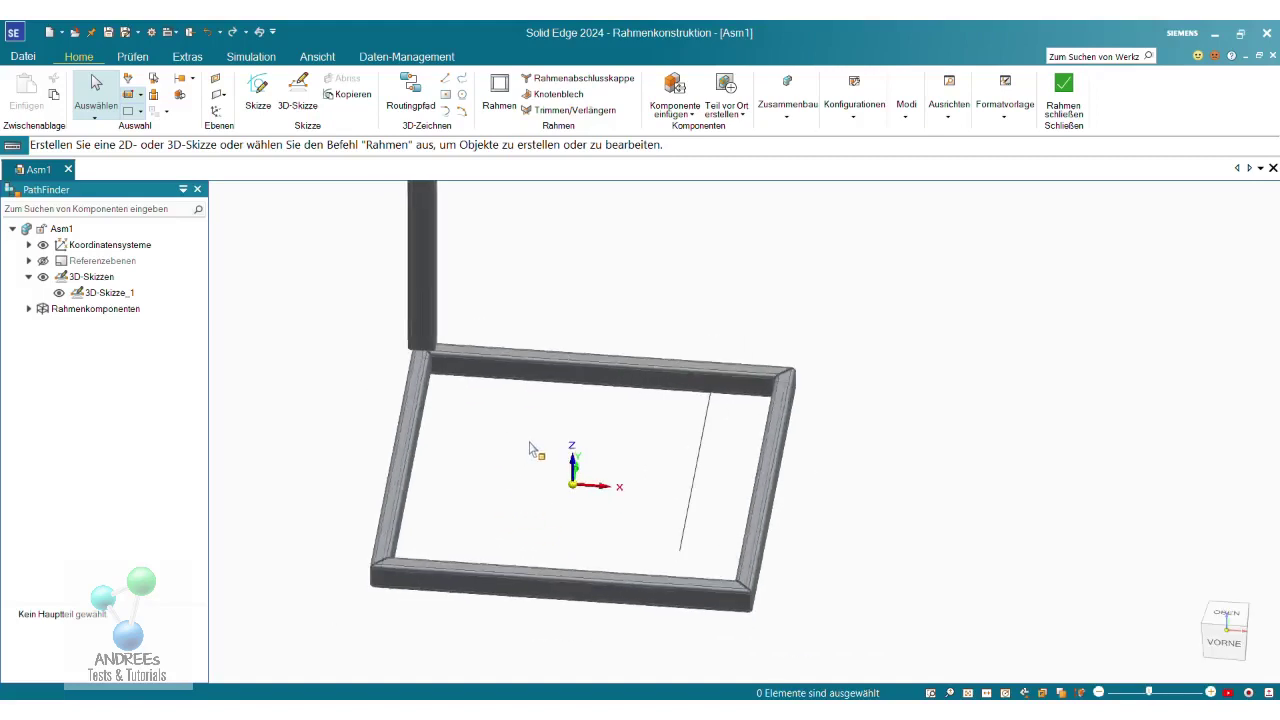
Start a new frame on the inner sketched line using the RectangularTubing 40x20x2 profile
left_click(500, 96)
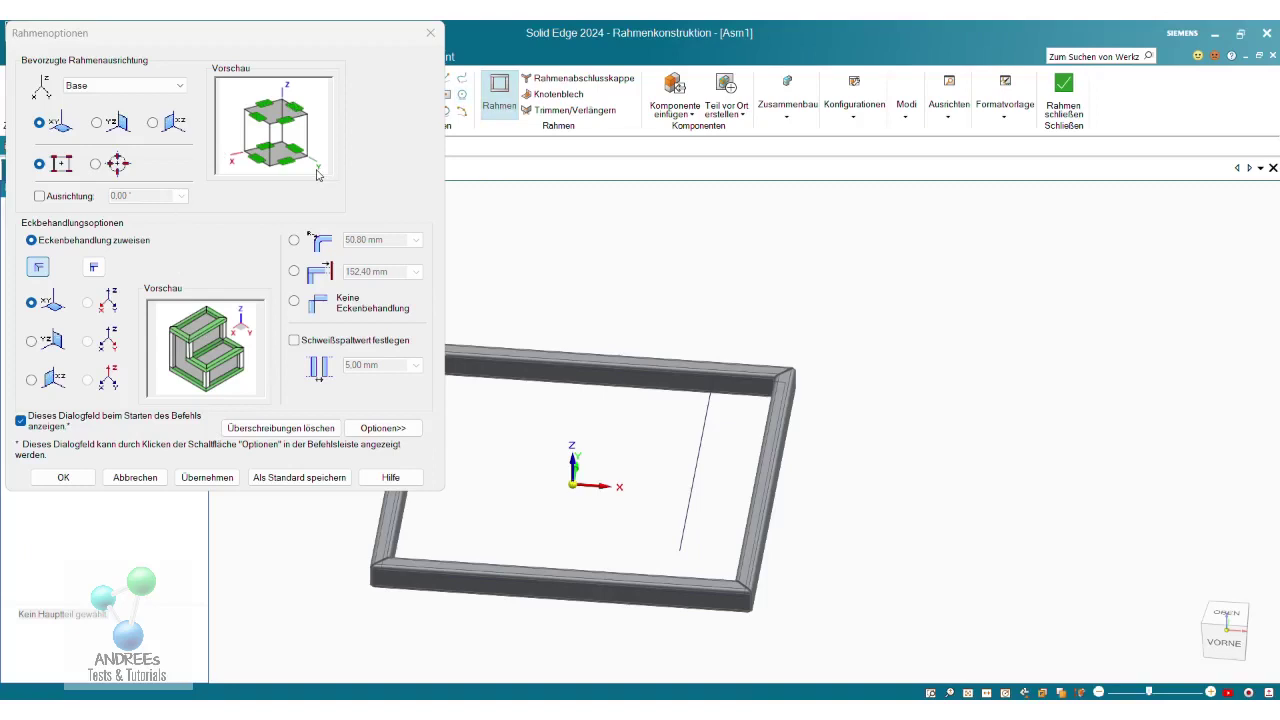
left_click(92, 476)
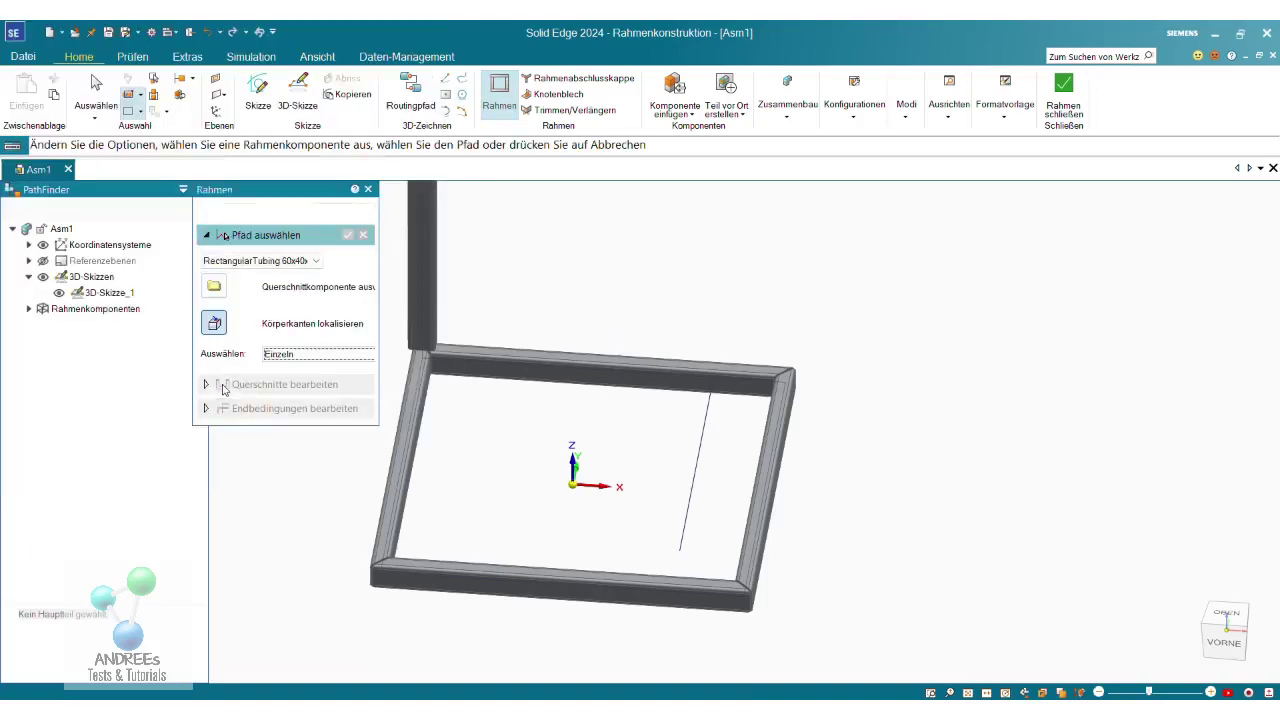
left_click(697, 462)
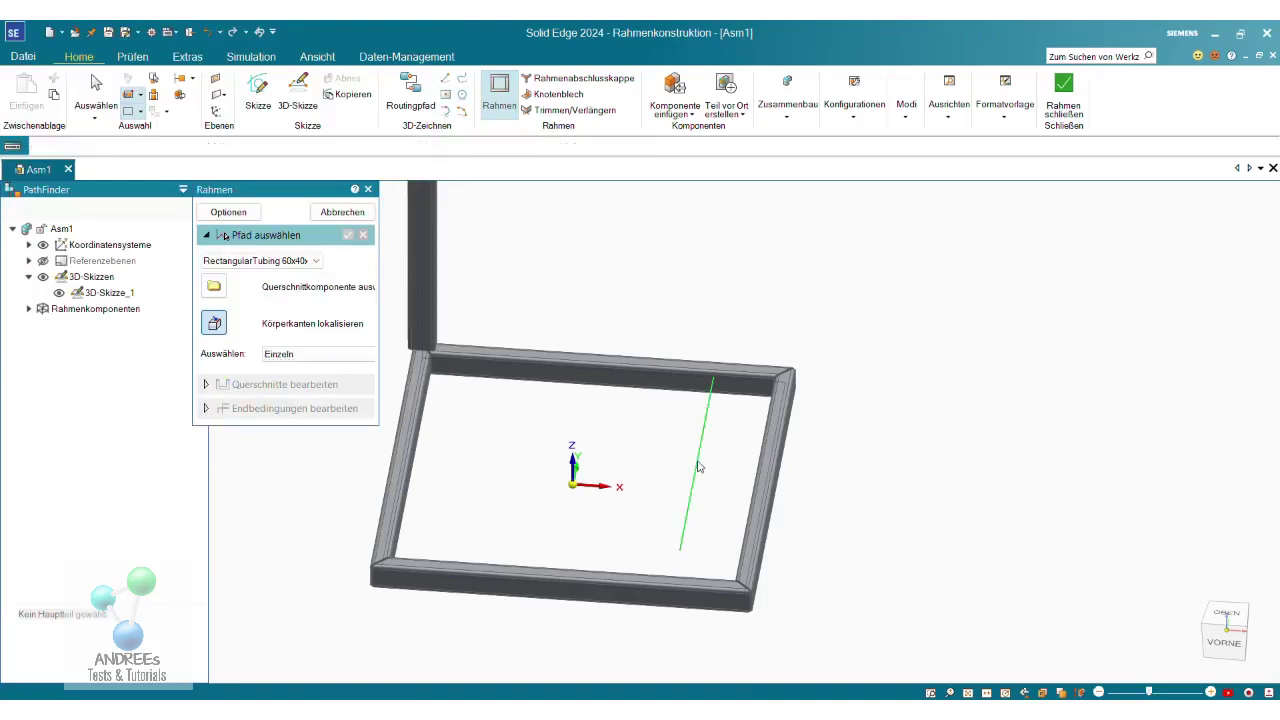
left_click(315, 261)
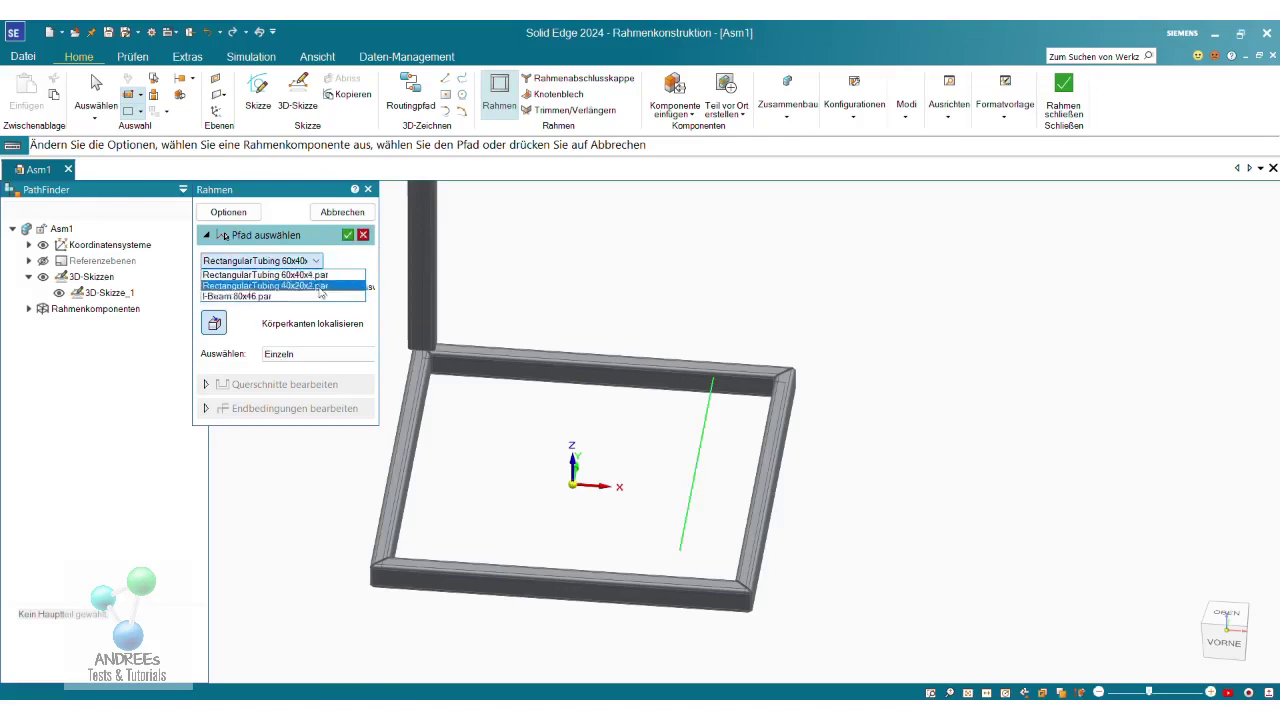
left_click(333, 272)
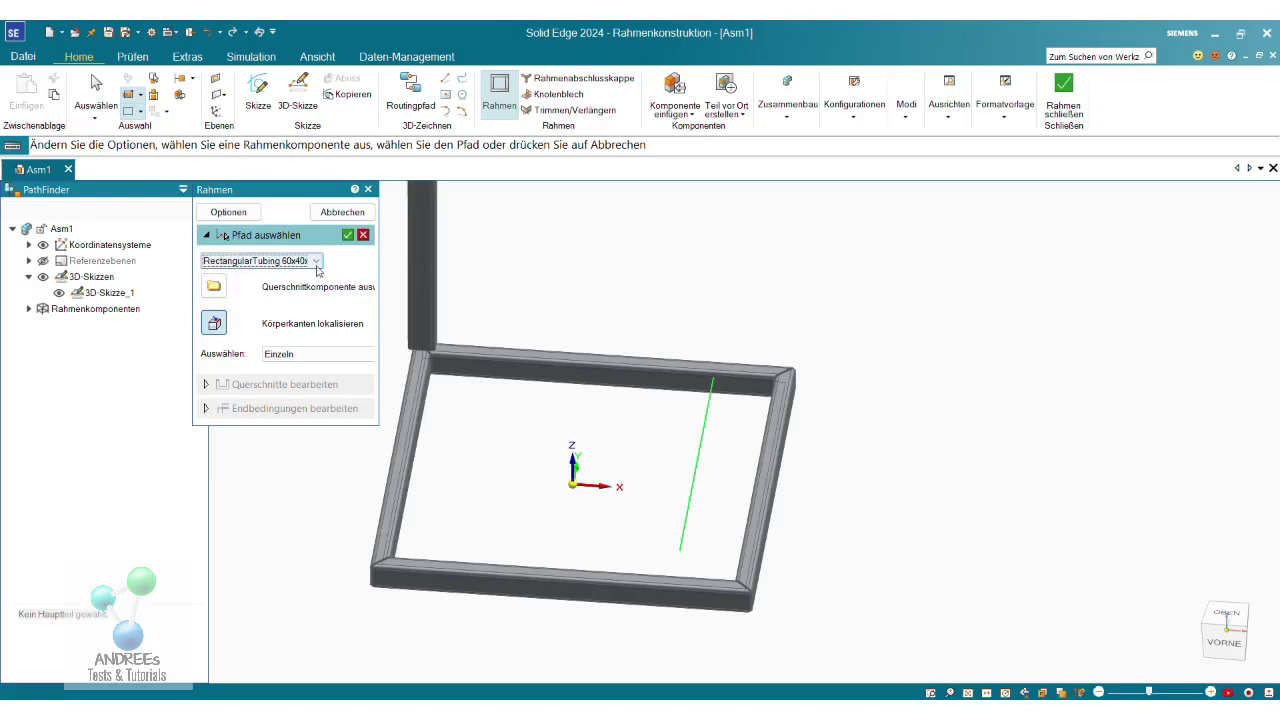
left_click(315, 262)
left_click(318, 286)
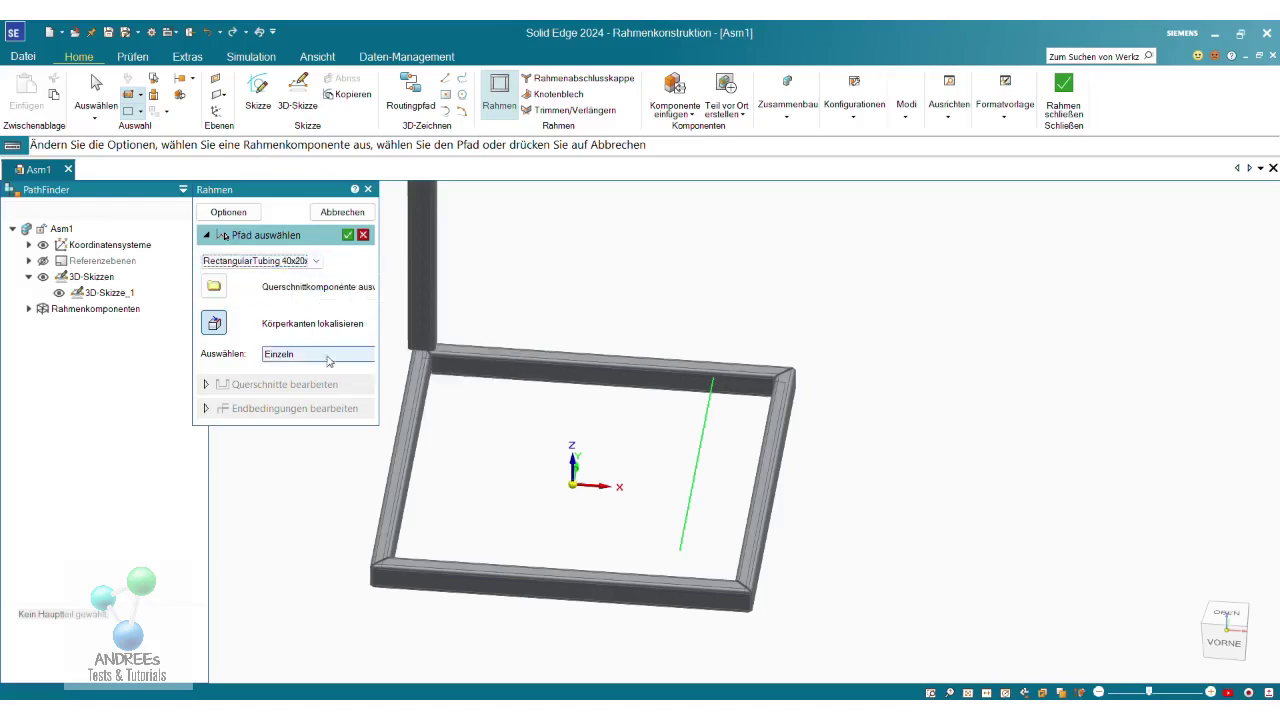
Keep single-element path selection, create the 40x20 tube, and inspect it
left_click(328, 365)
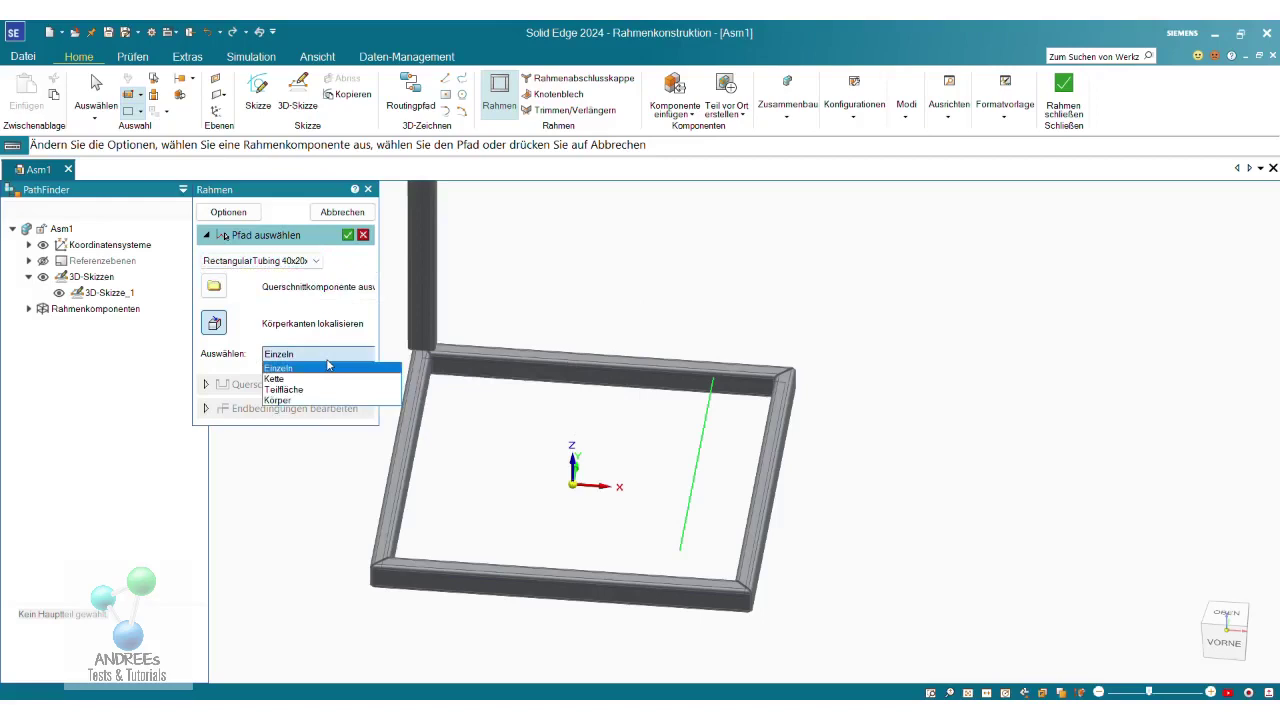
left_click(328, 365)
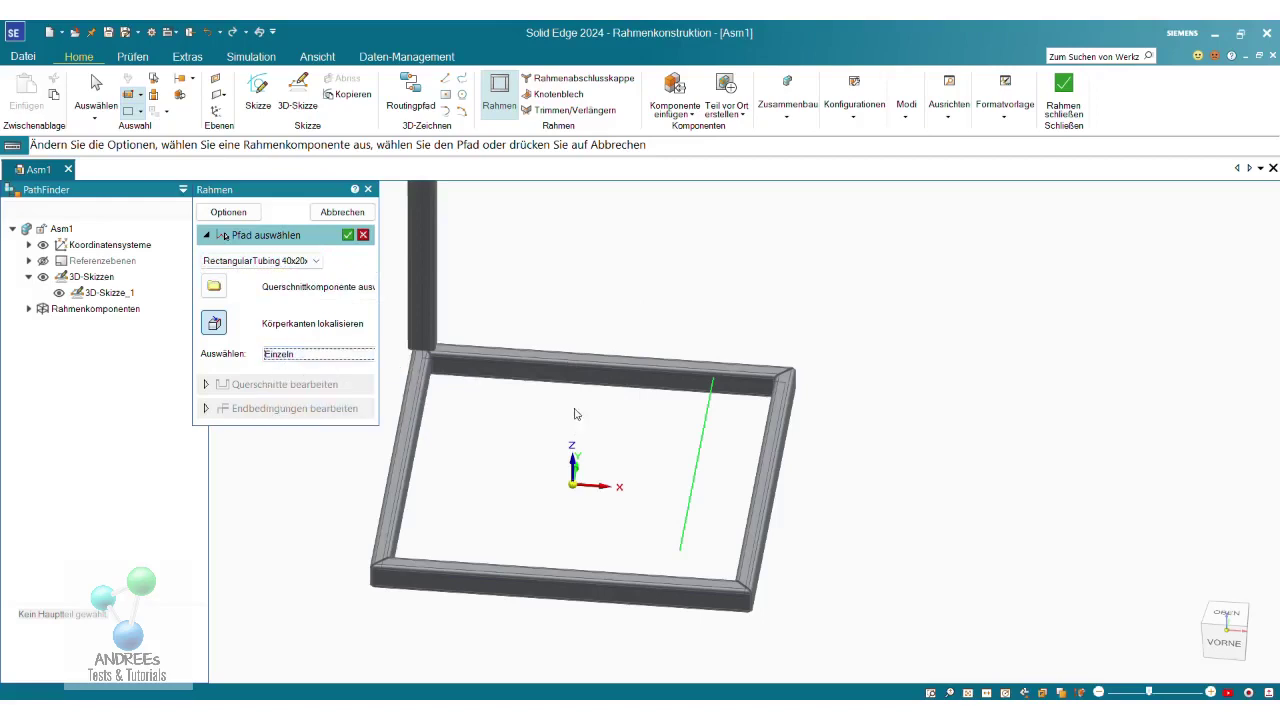
left_click(347, 236)
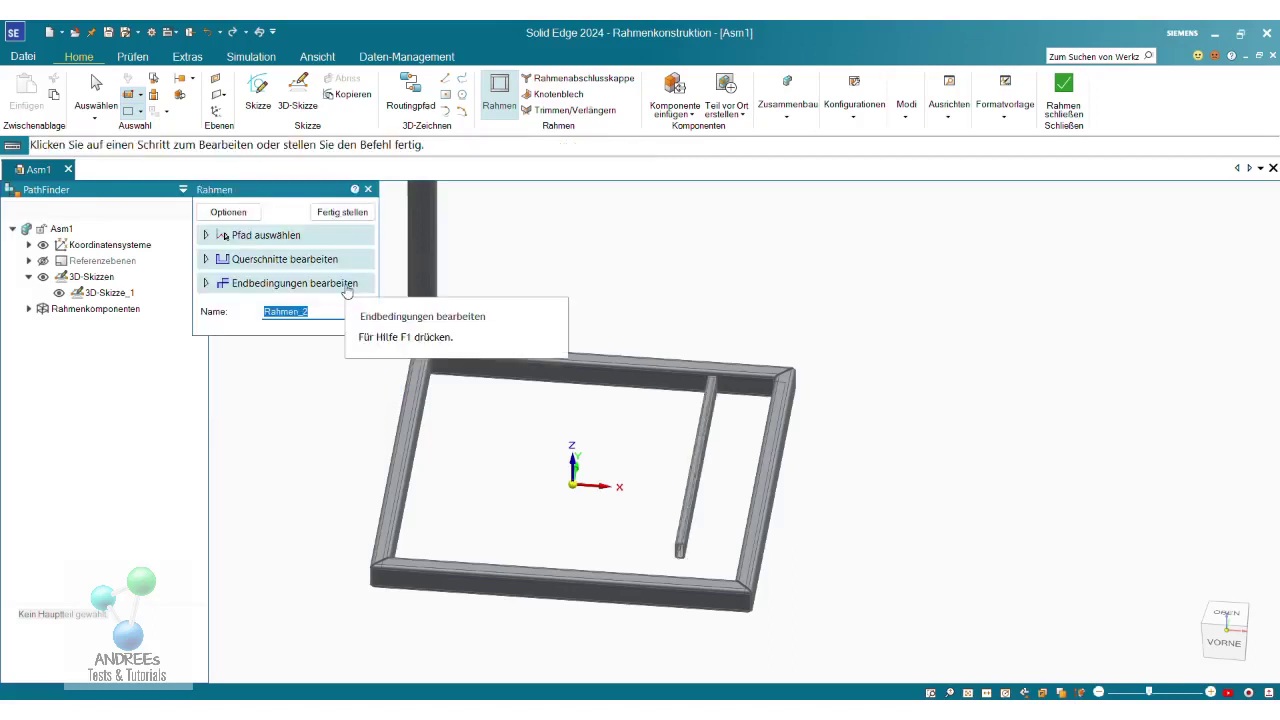
scroll(712, 388, "up", 3)
scroll(714, 390, "up", 2)
scroll(714, 390, "down", 2)
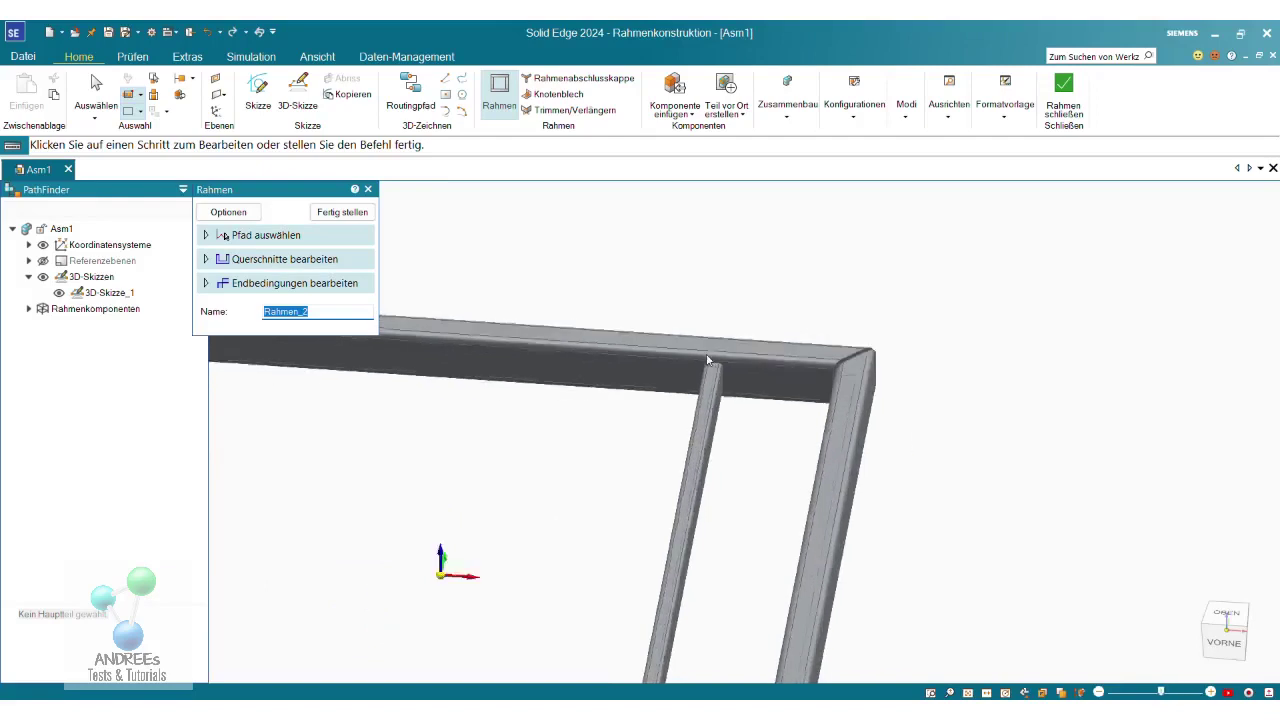
scroll(714, 390, "down", 2)
middle_click_drag(714, 390, 702, 530)
scroll(702, 537, "up", 3)
scroll(702, 537, "up", 2)
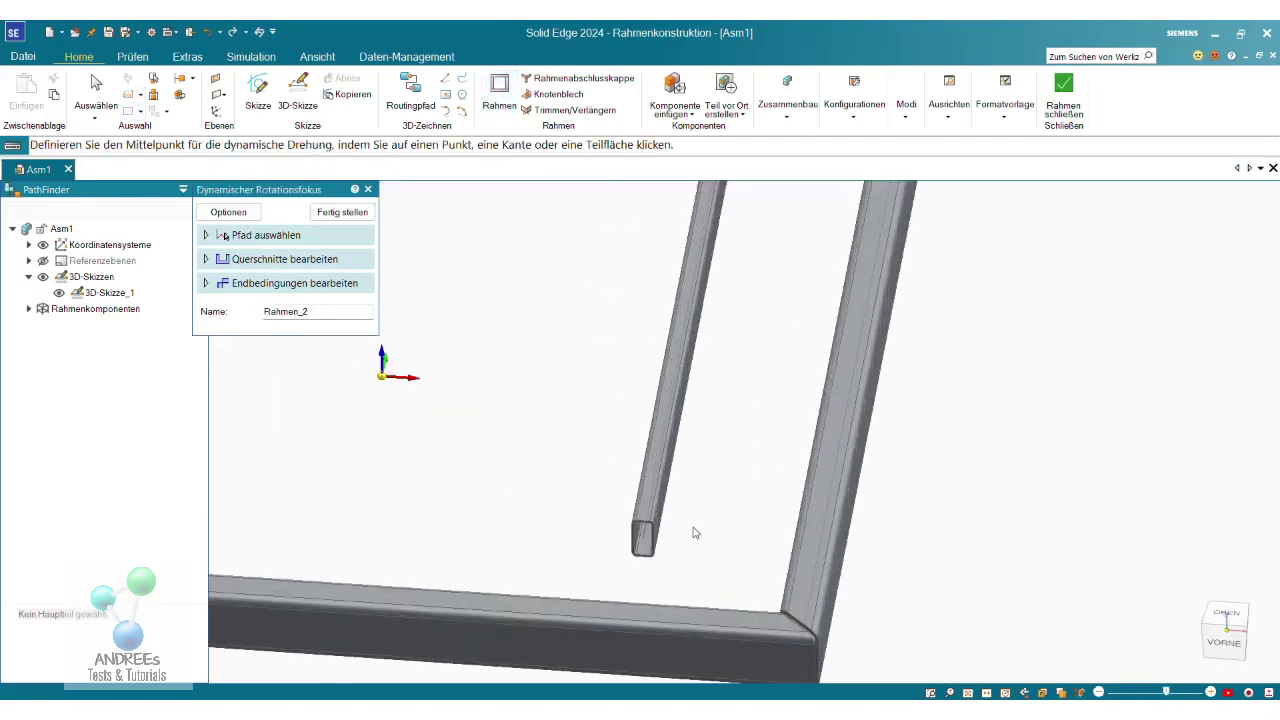
scroll(702, 537, "down", 4)
scroll(703, 353, "up", 3)
scroll(703, 353, "down", 3)
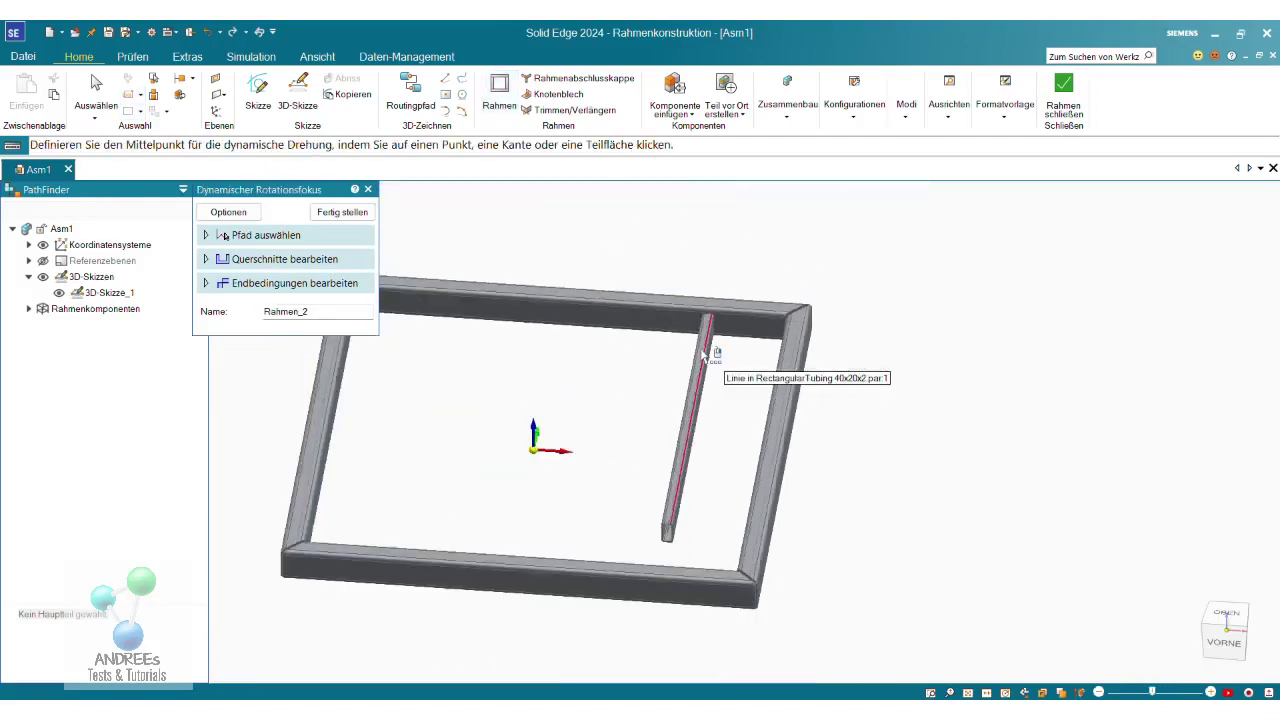
scroll(703, 353, "down", 1)
key("Escape")
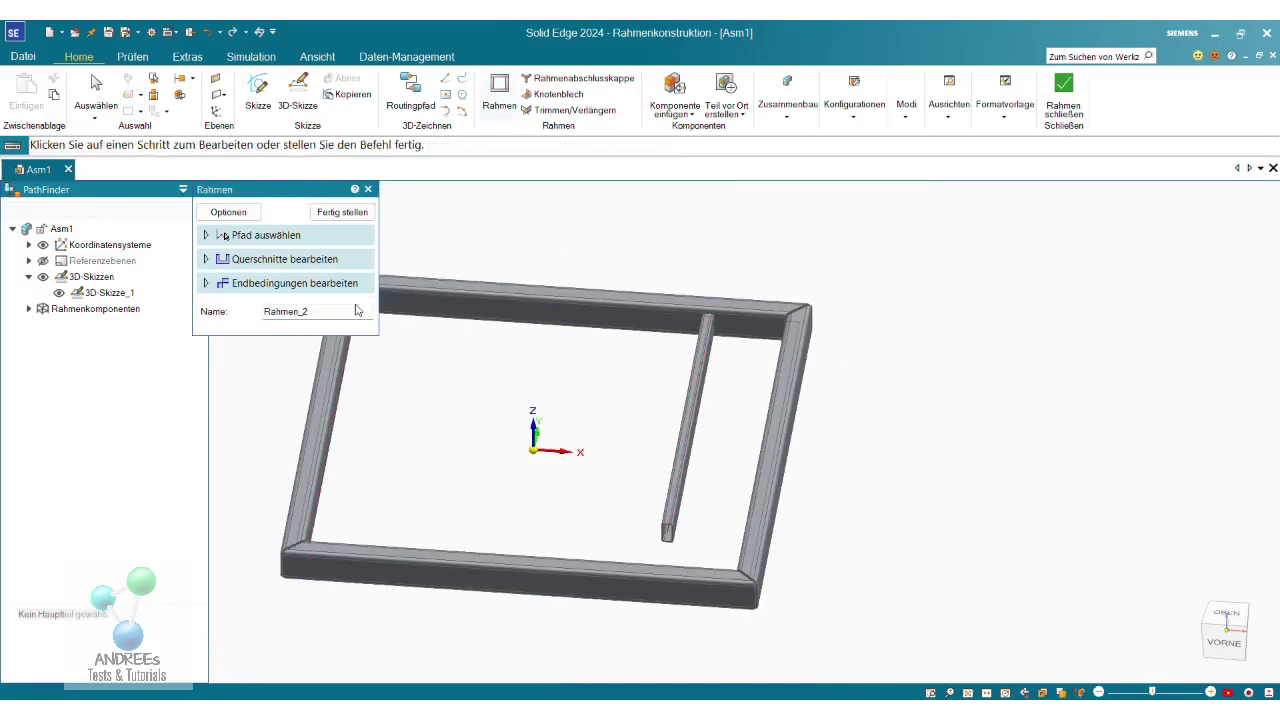
Set the cross tube's Ausrichtung angle to 90° in the frame options and apply it
left_click(315, 286)
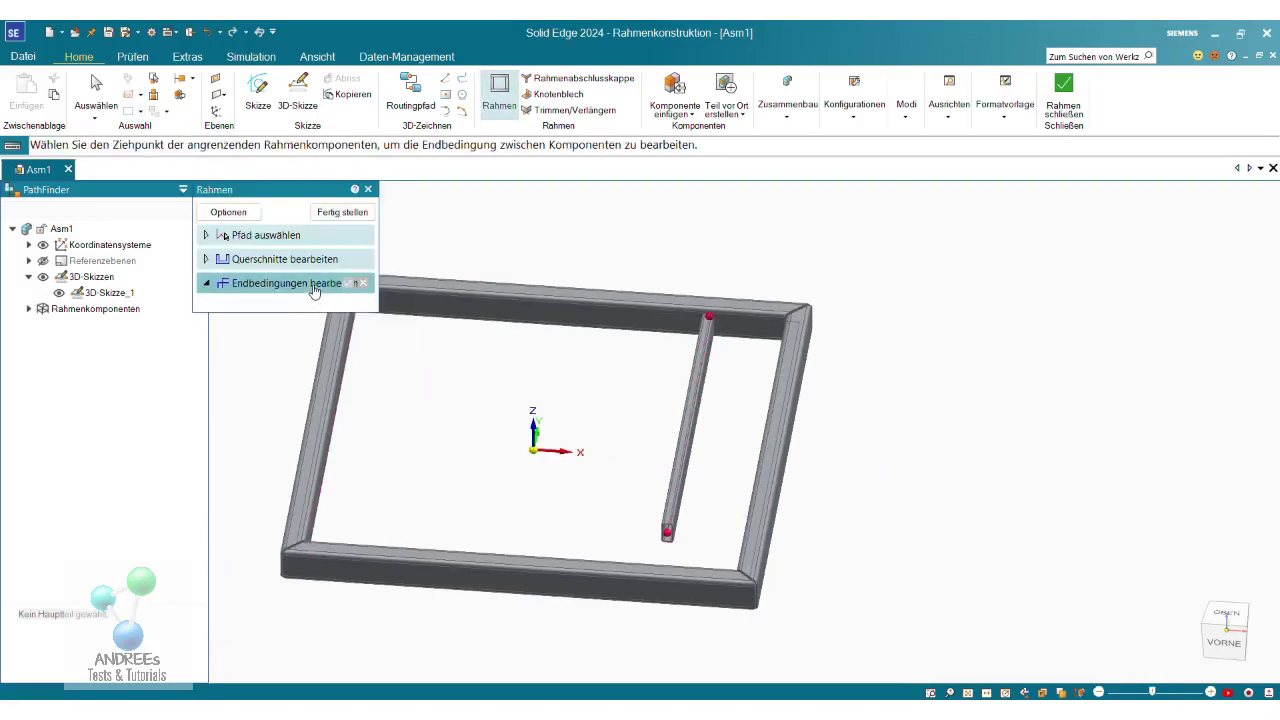
left_click(228, 212)
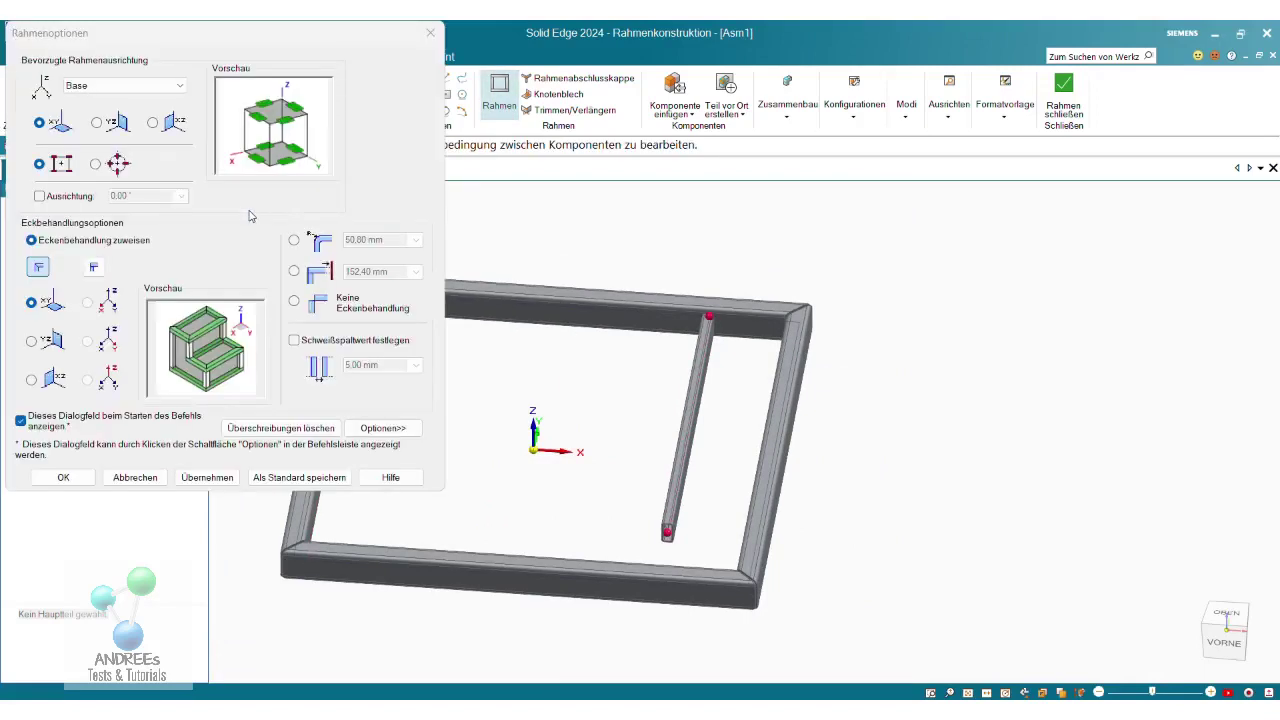
left_click(41, 197)
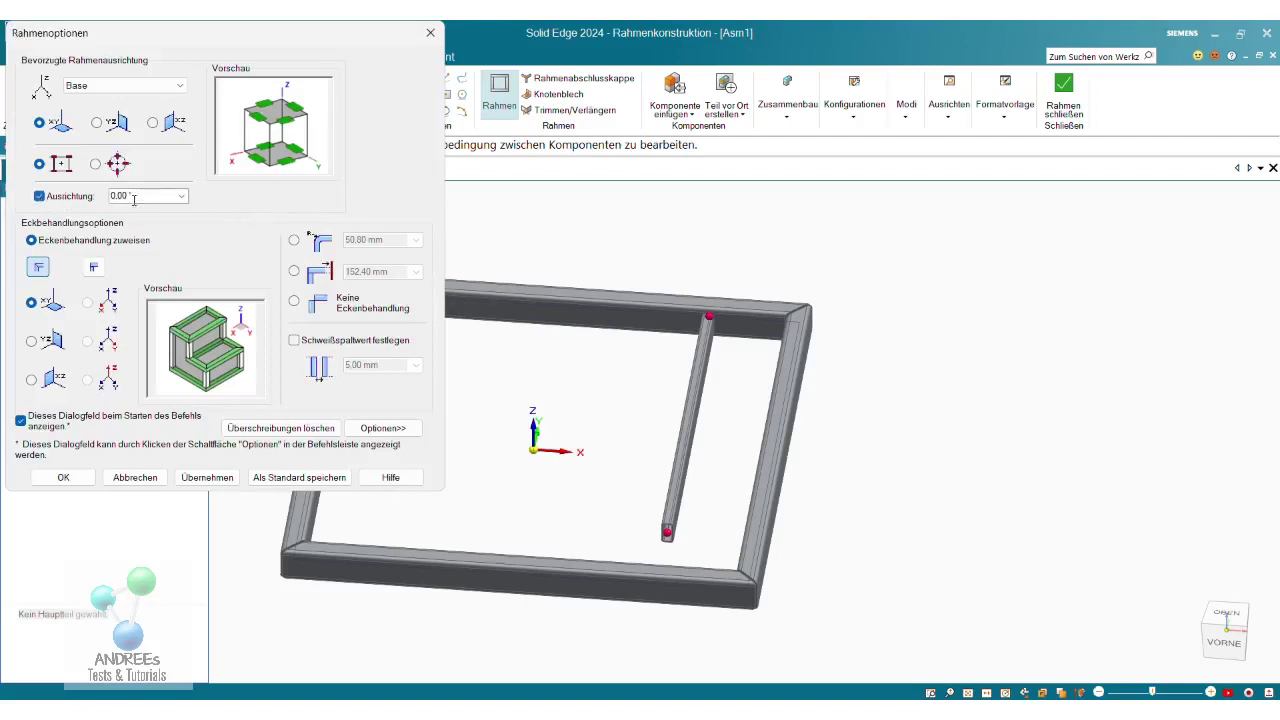
left_click(182, 197)
left_click(150, 242)
left_click(207, 477)
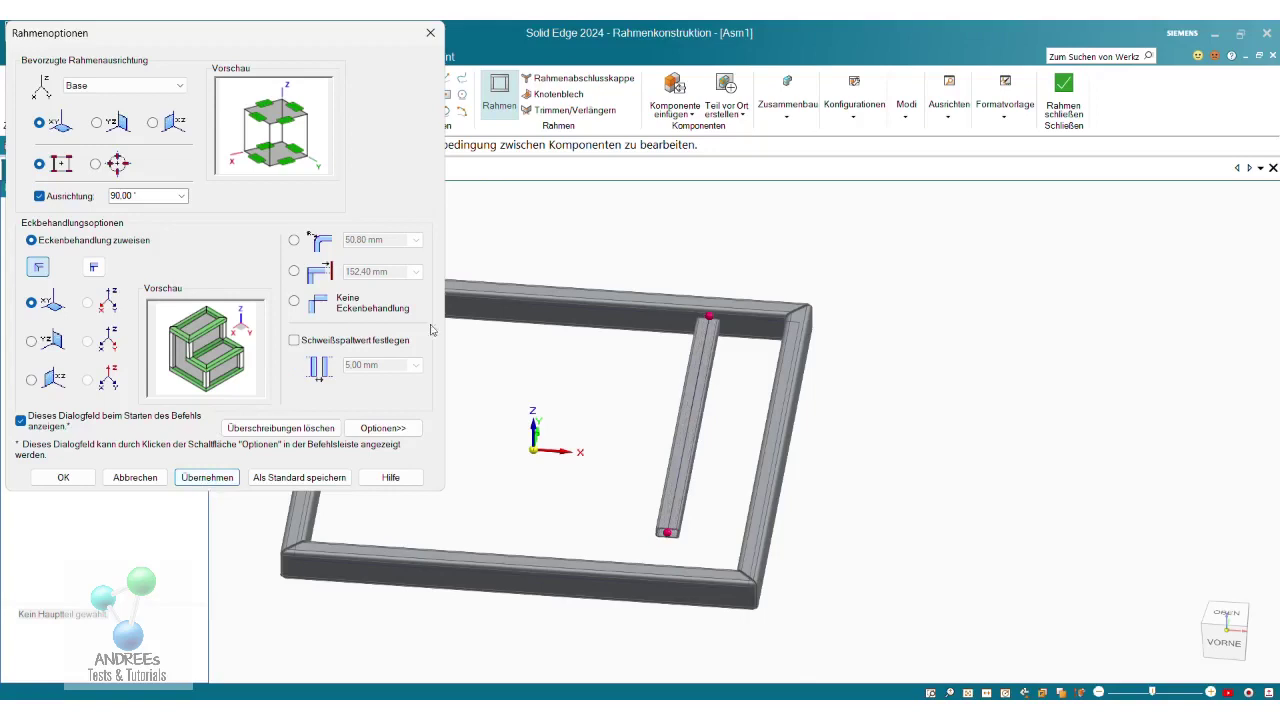
scroll(731, 375, "up", 2)
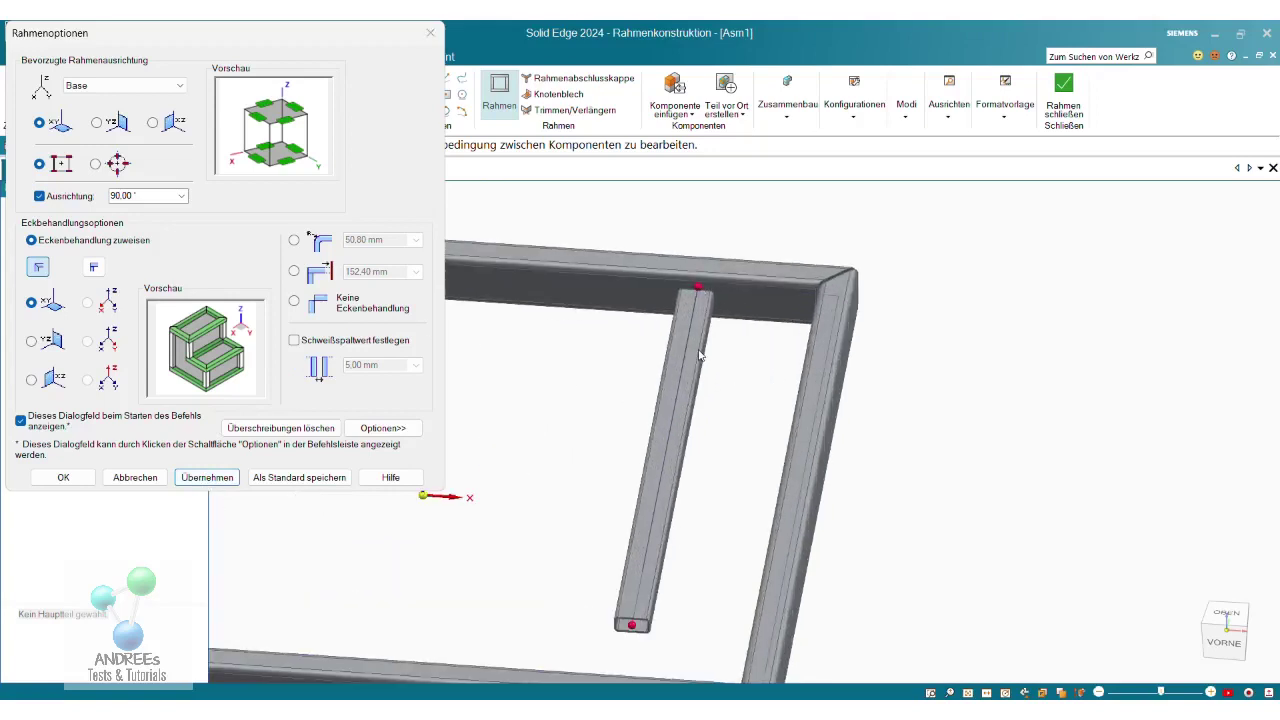
scroll(699, 355, "down", 1)
scroll(699, 355, "down", 1)
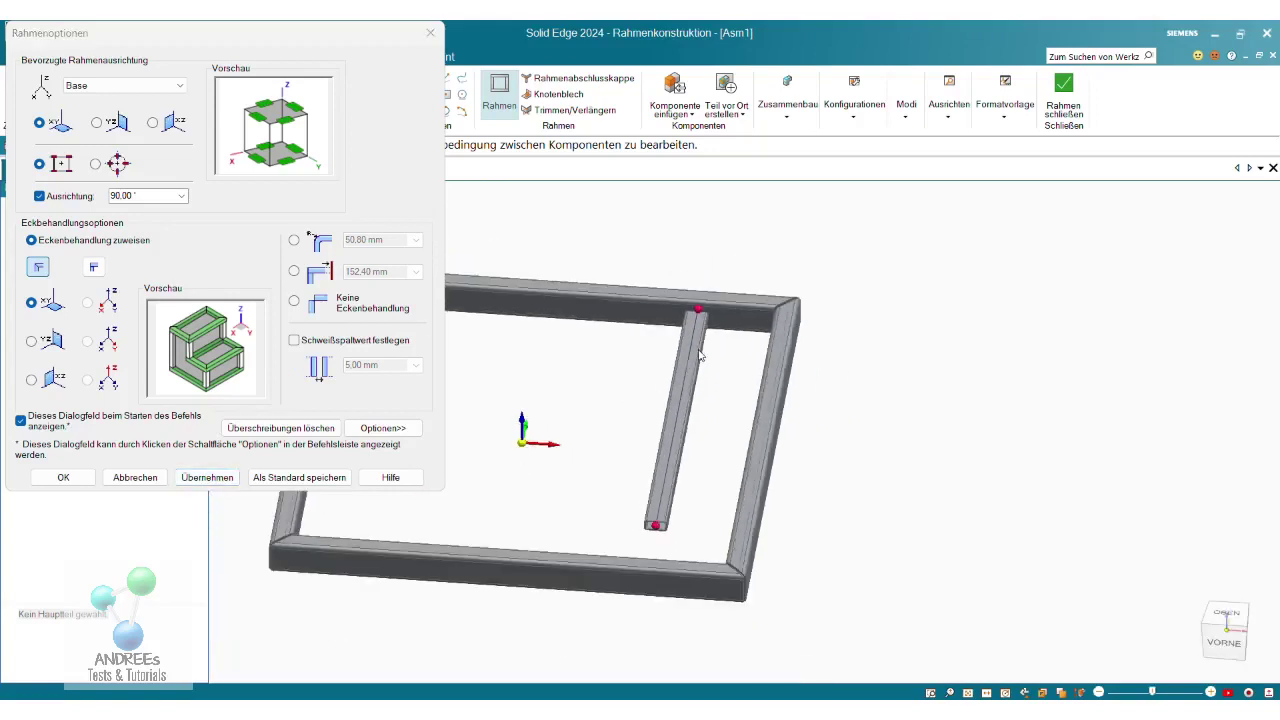
Finish the rotated cross tube as a frame member and cancel the restarted frame command
left_click(90, 480)
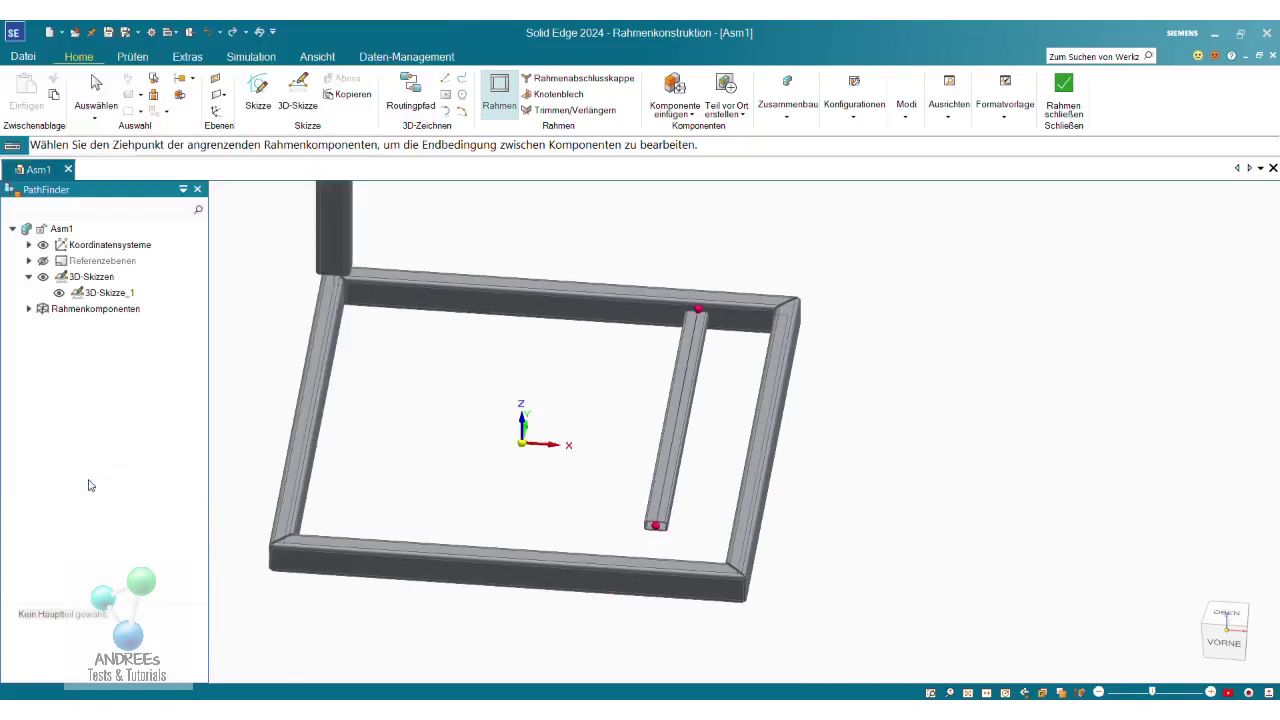
left_click(342, 212)
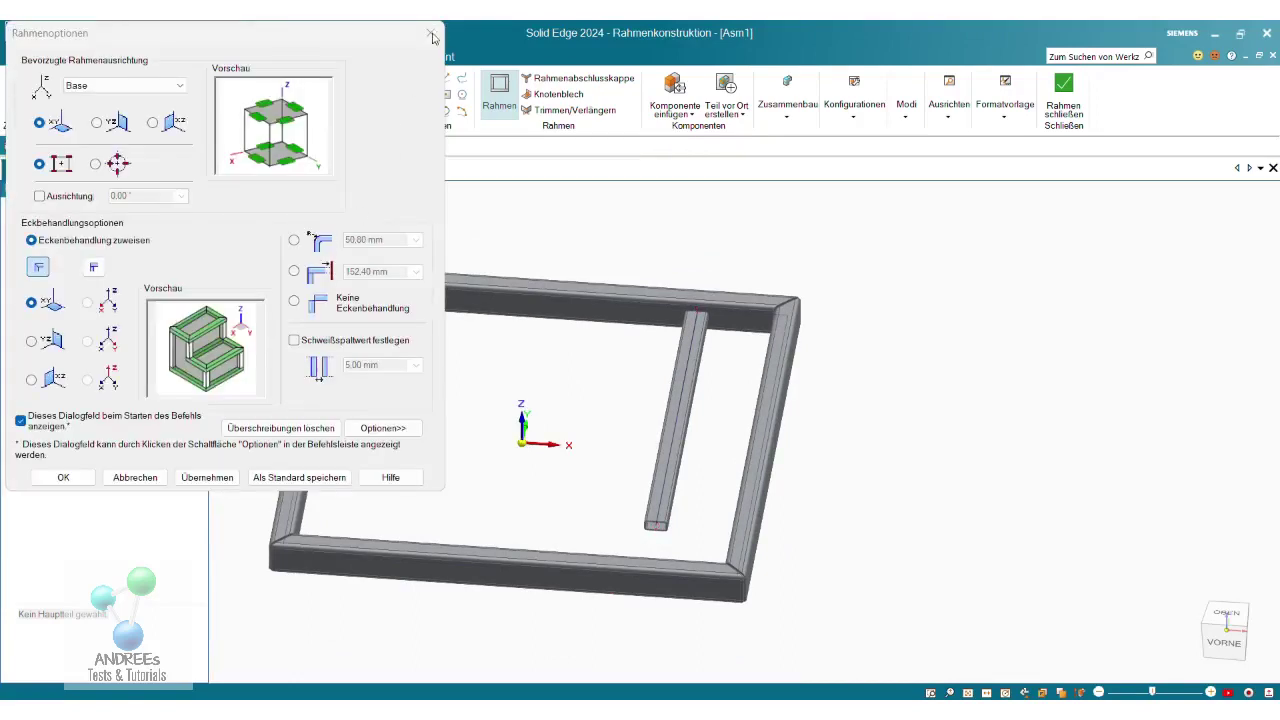
left_click(63, 477)
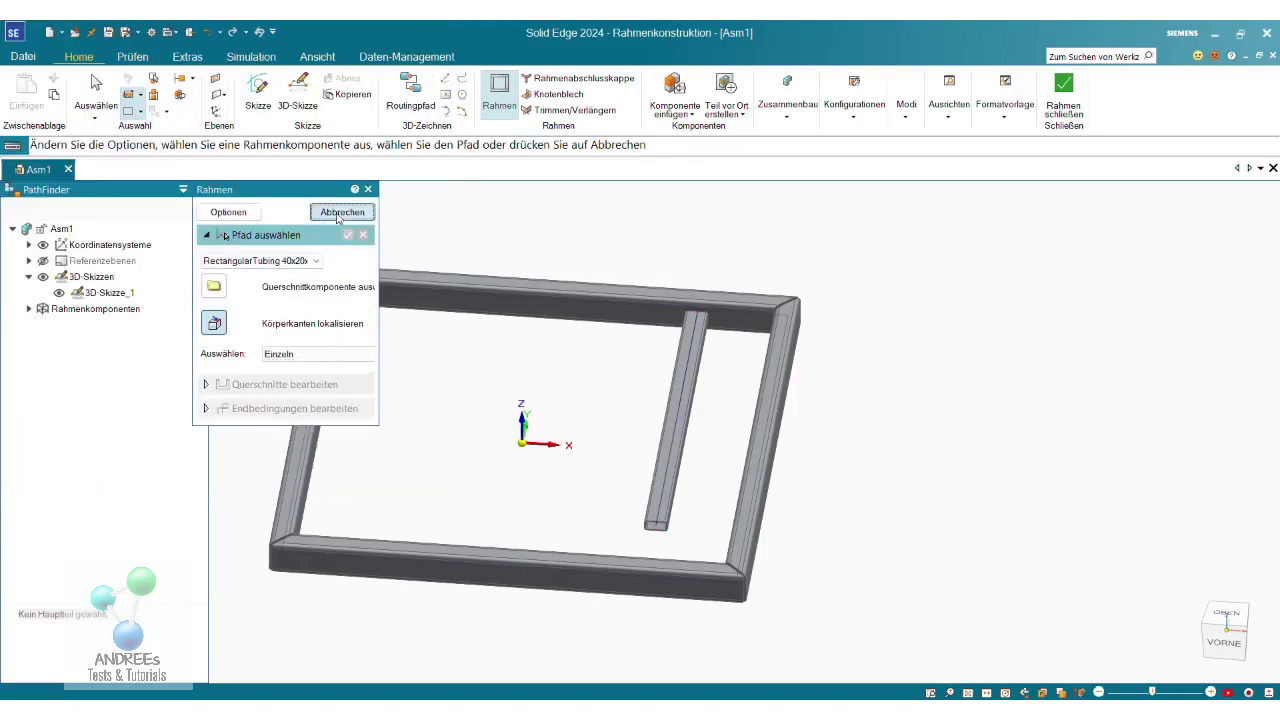
left_click(342, 212)
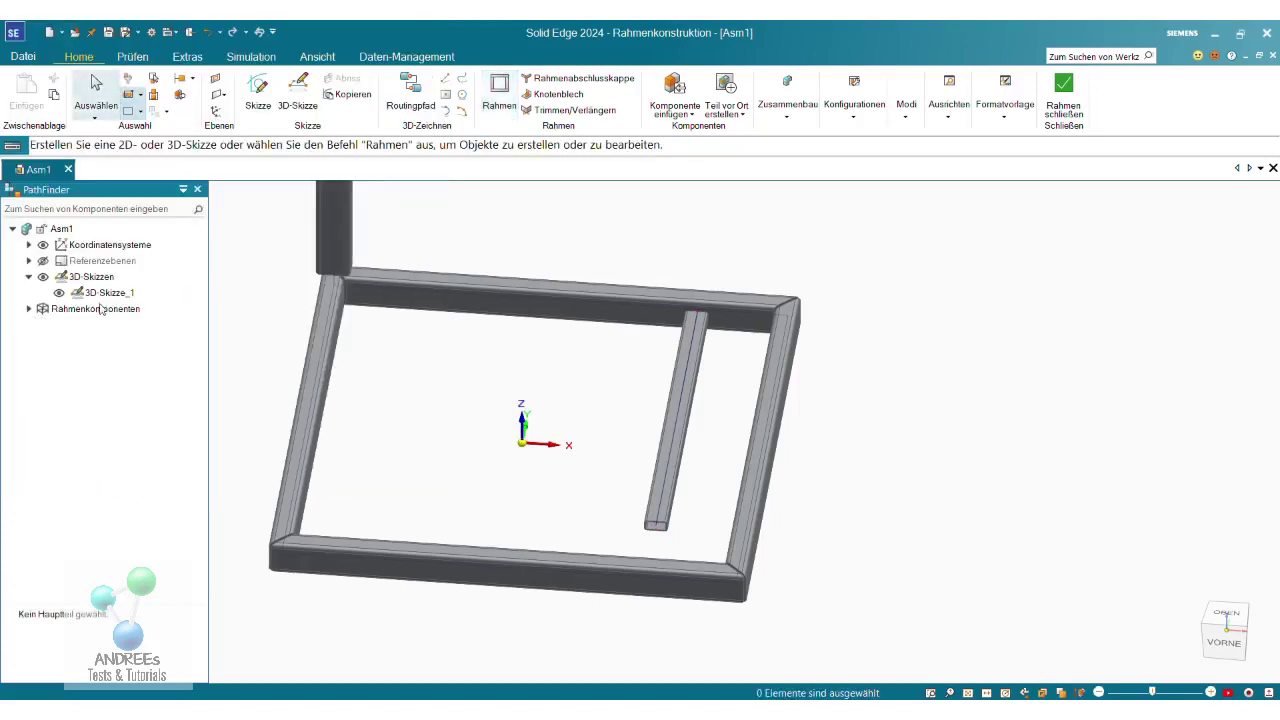
Expand Rahmen_1 in the tree and select one of its 60x40x4 side tubes
left_click(29, 309)
left_click(44, 325)
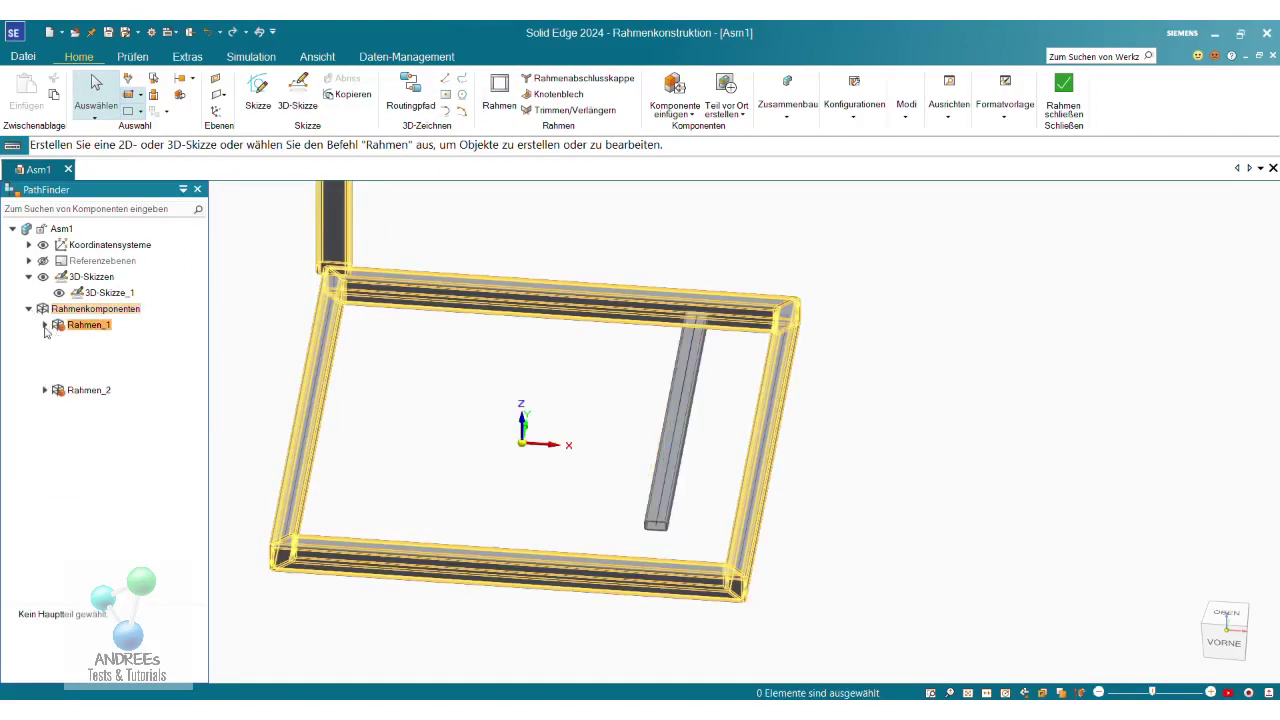
left_click(44, 326)
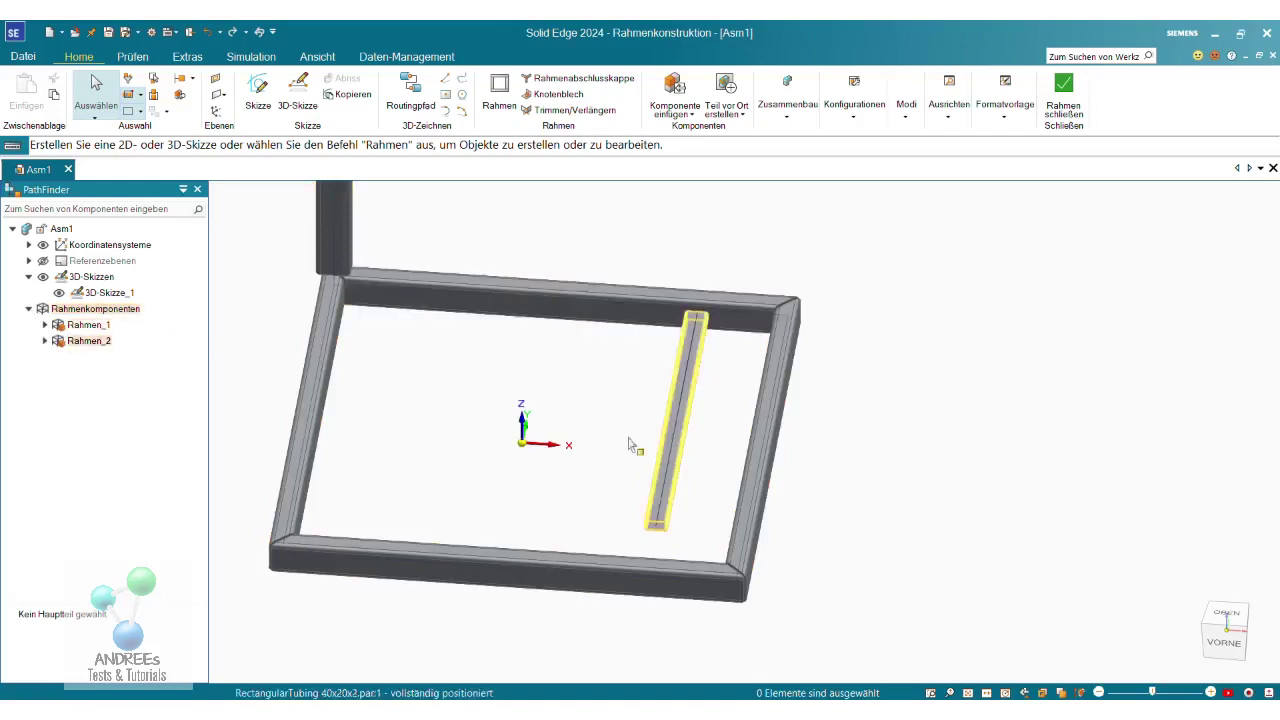
left_click(45, 325)
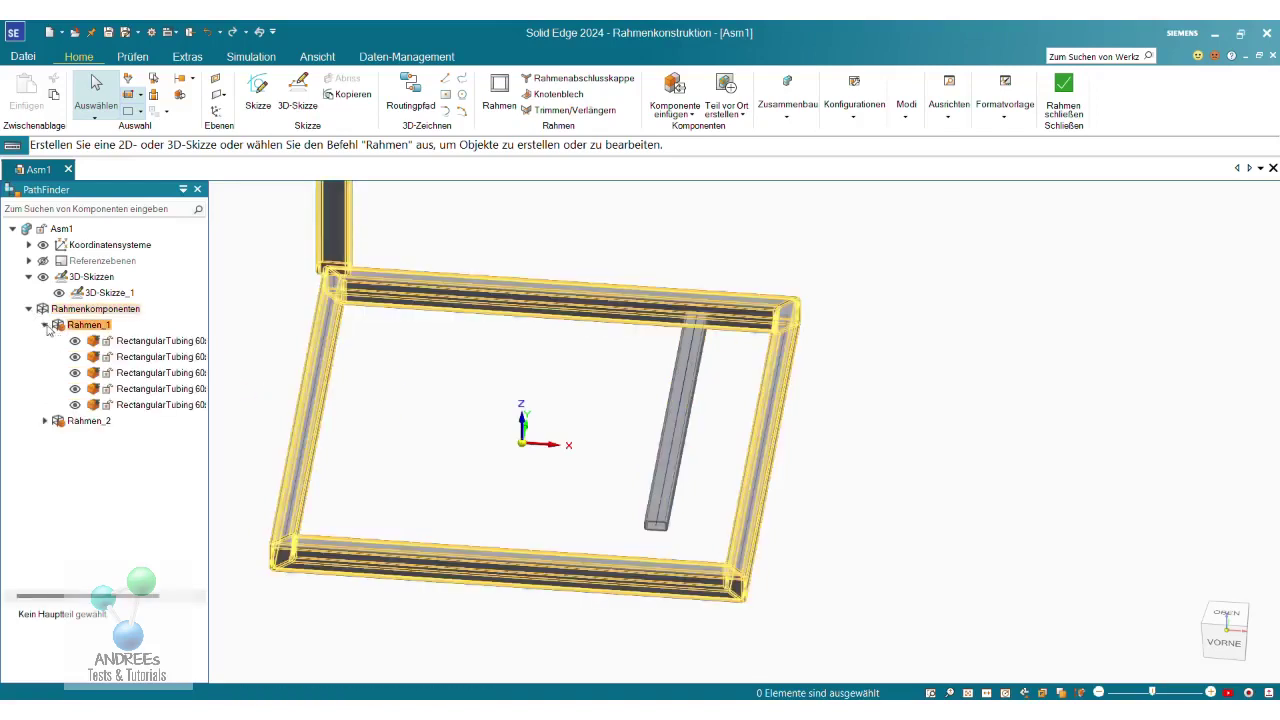
left_click(139, 361)
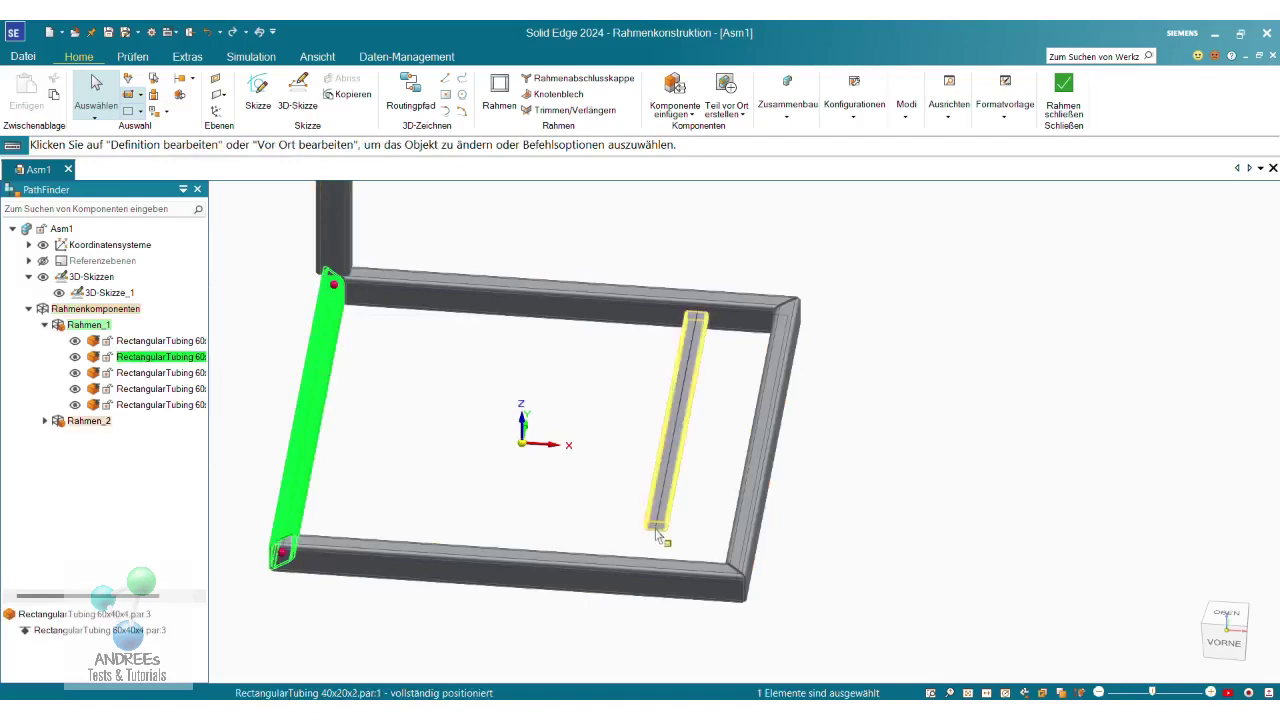
Clear the selection and select the middle cross tube in the view
left_click(940, 428)
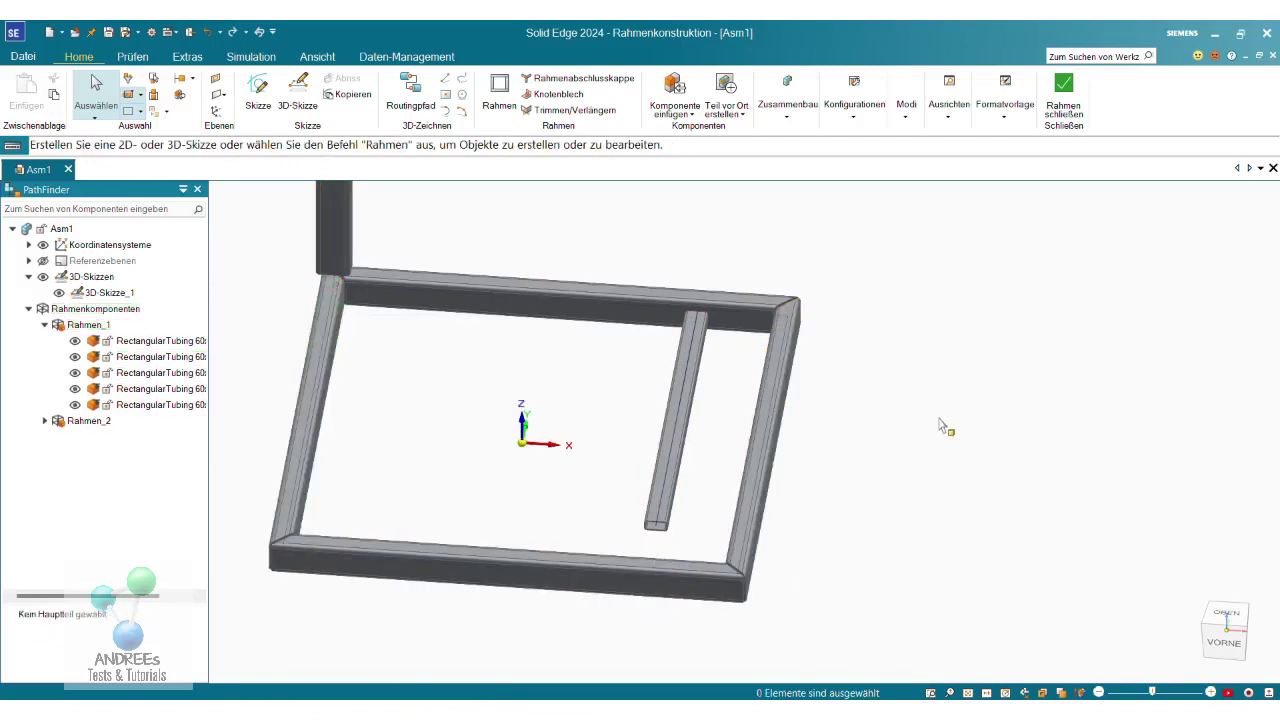
scroll(660, 540, "up", 2)
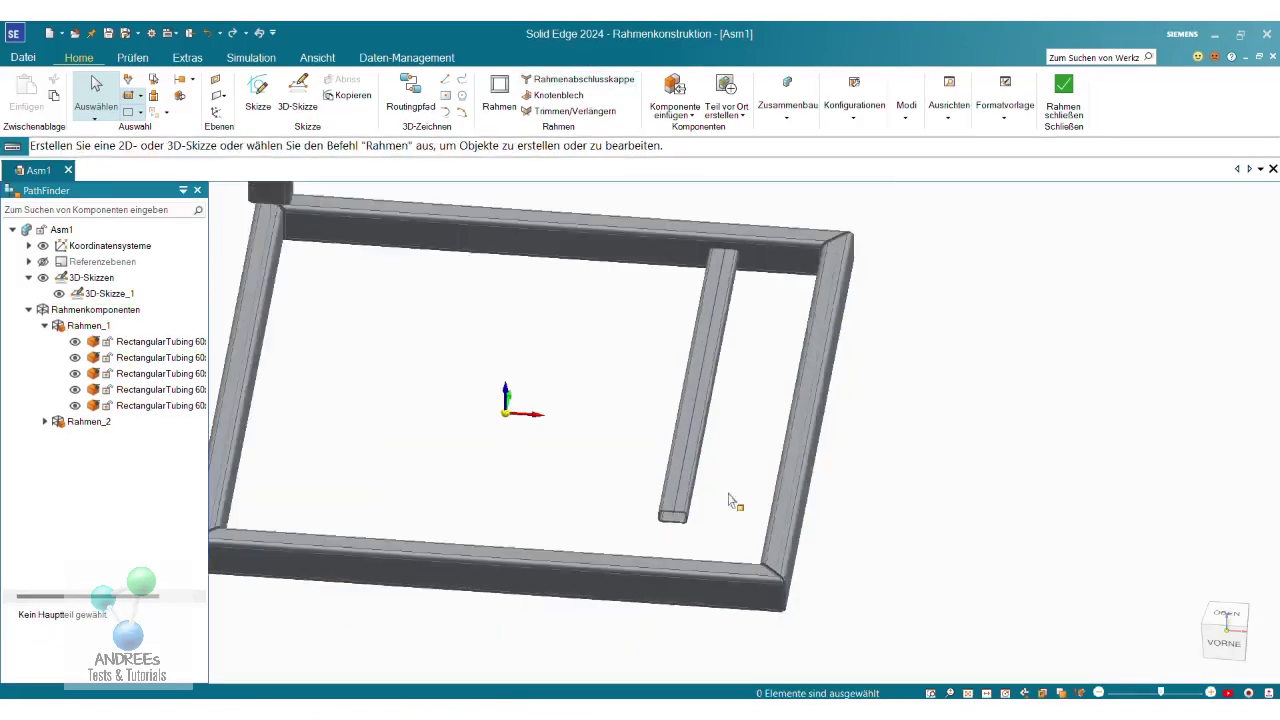
left_click(688, 496)
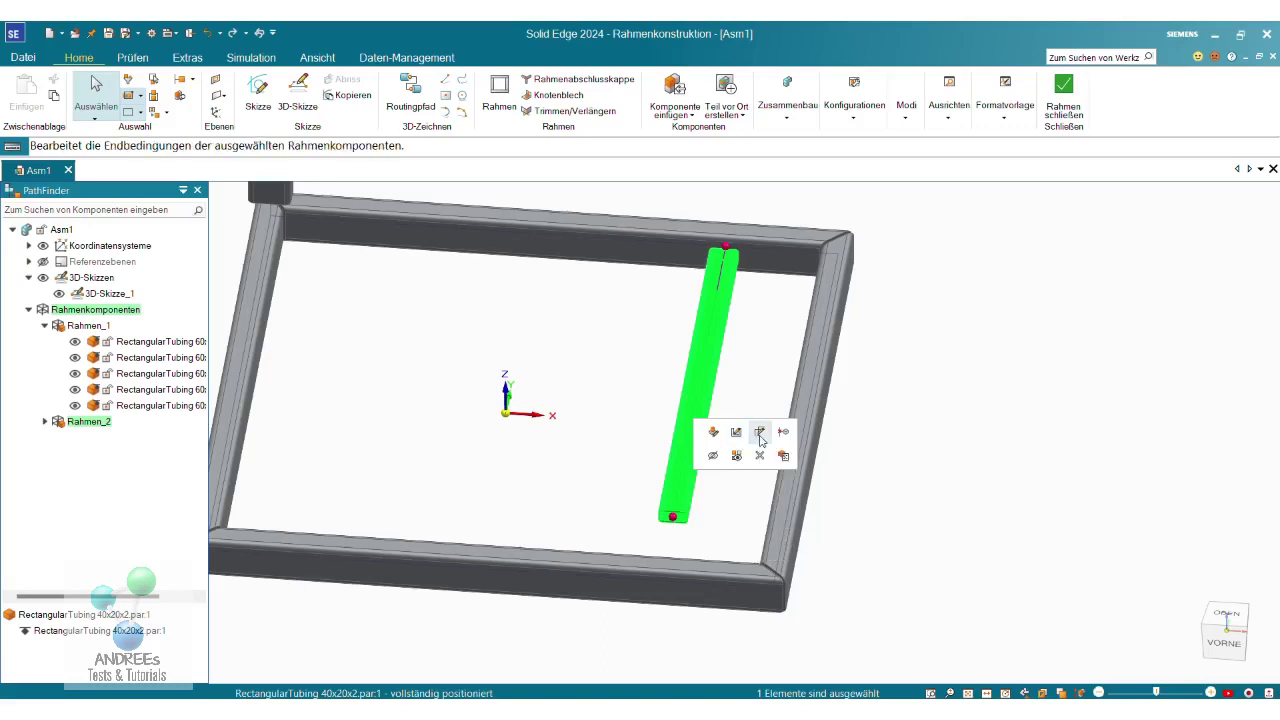
Give the middle cross tube a Verlängern/Trimmen end condition and pick it as the member to trim
left_click(760, 434)
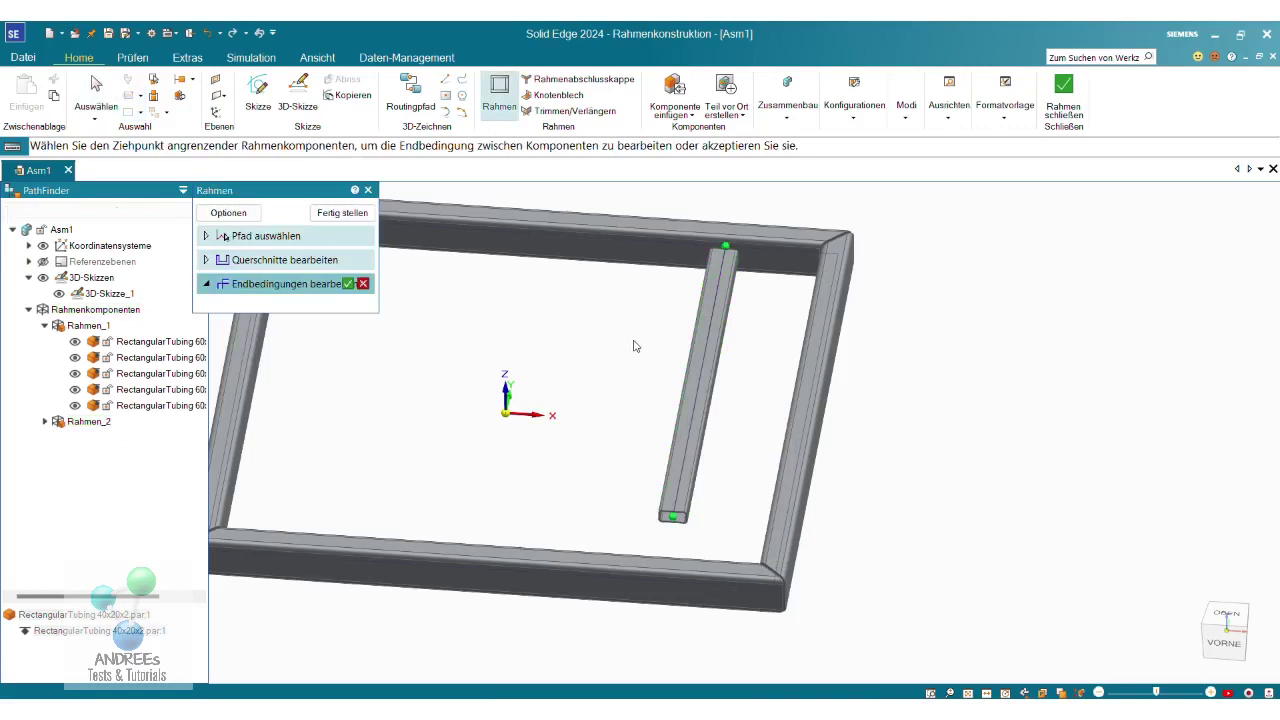
left_click(349, 286)
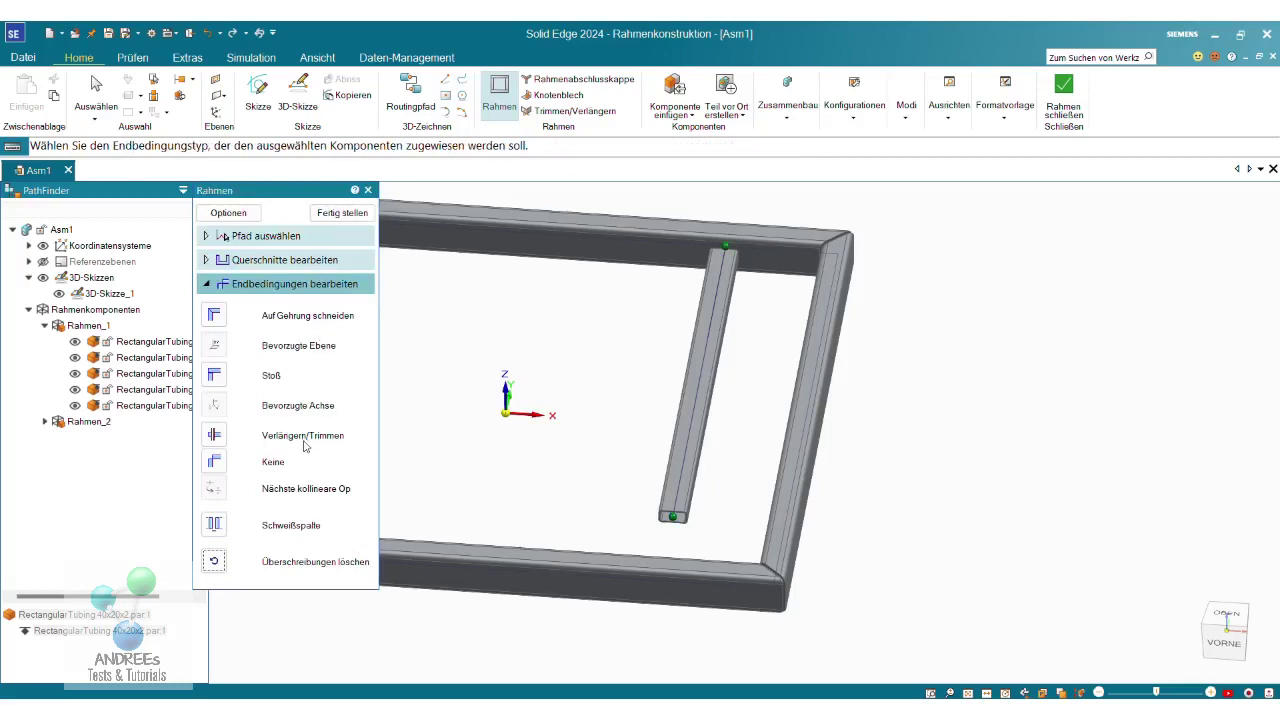
left_click(218, 441)
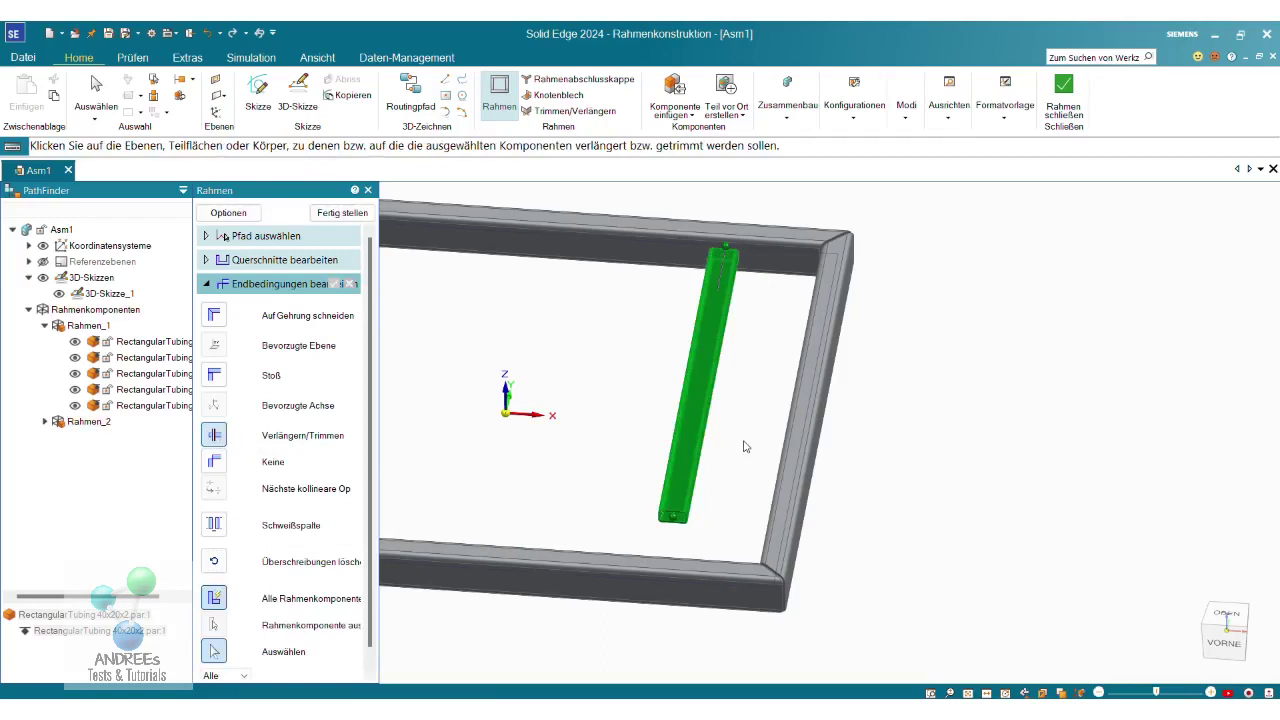
middle_click_drag(614, 410, 651, 481)
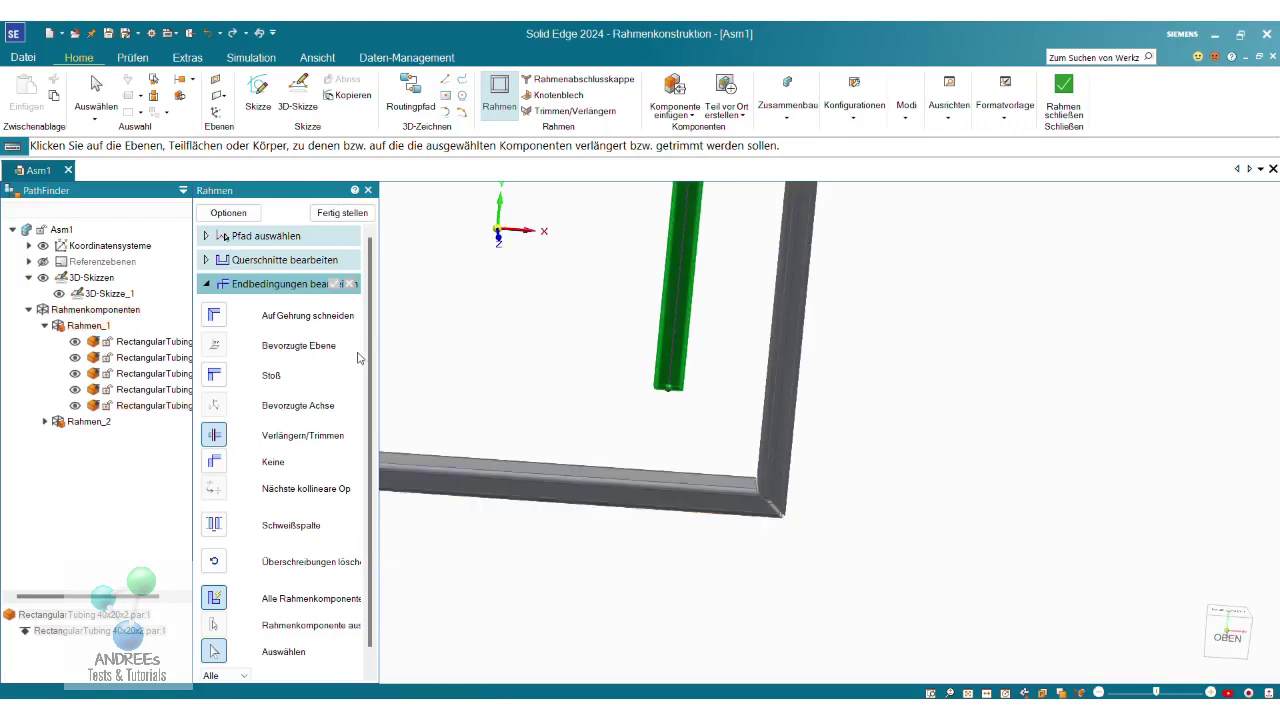
scroll(374, 390, "down", 1)
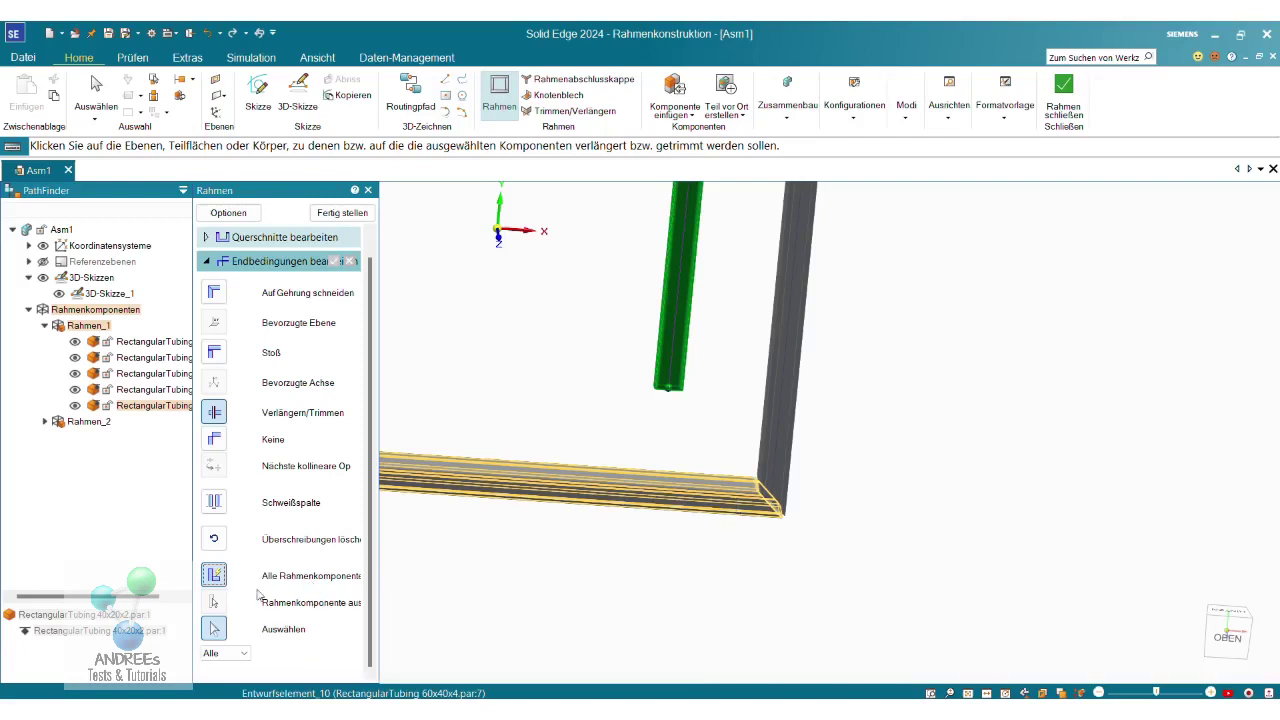
left_click(222, 575)
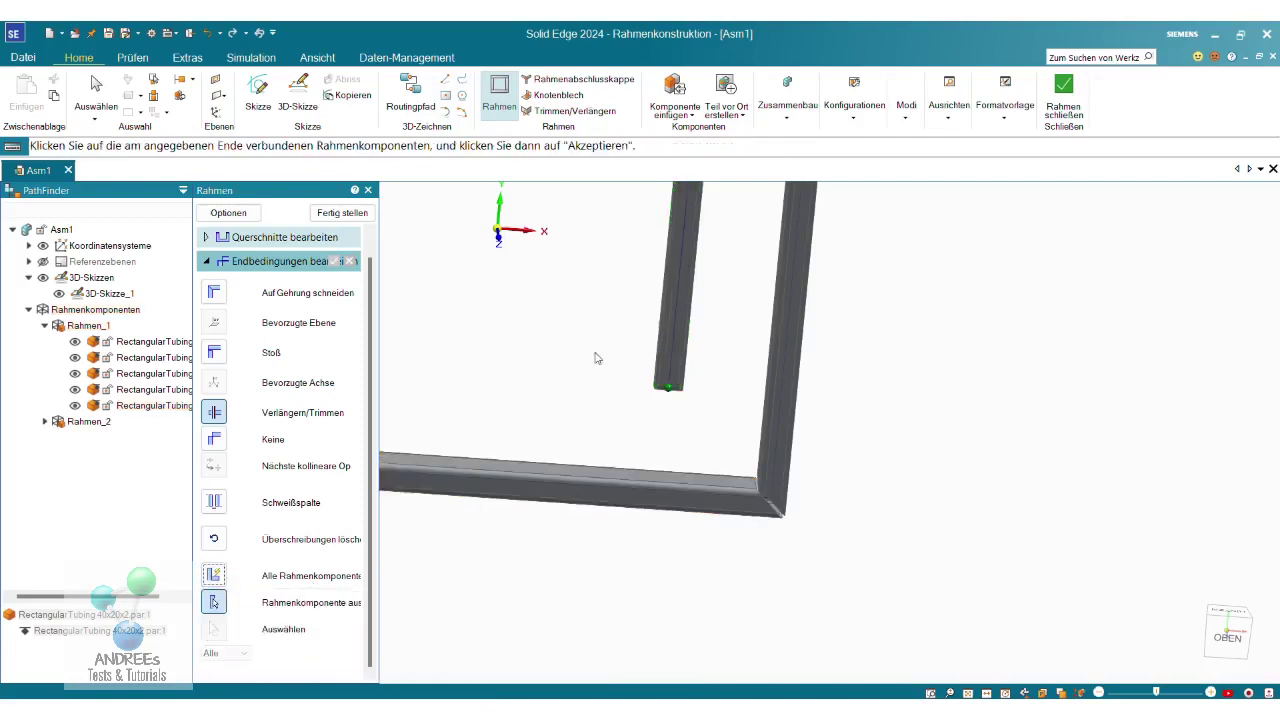
left_click(688, 337)
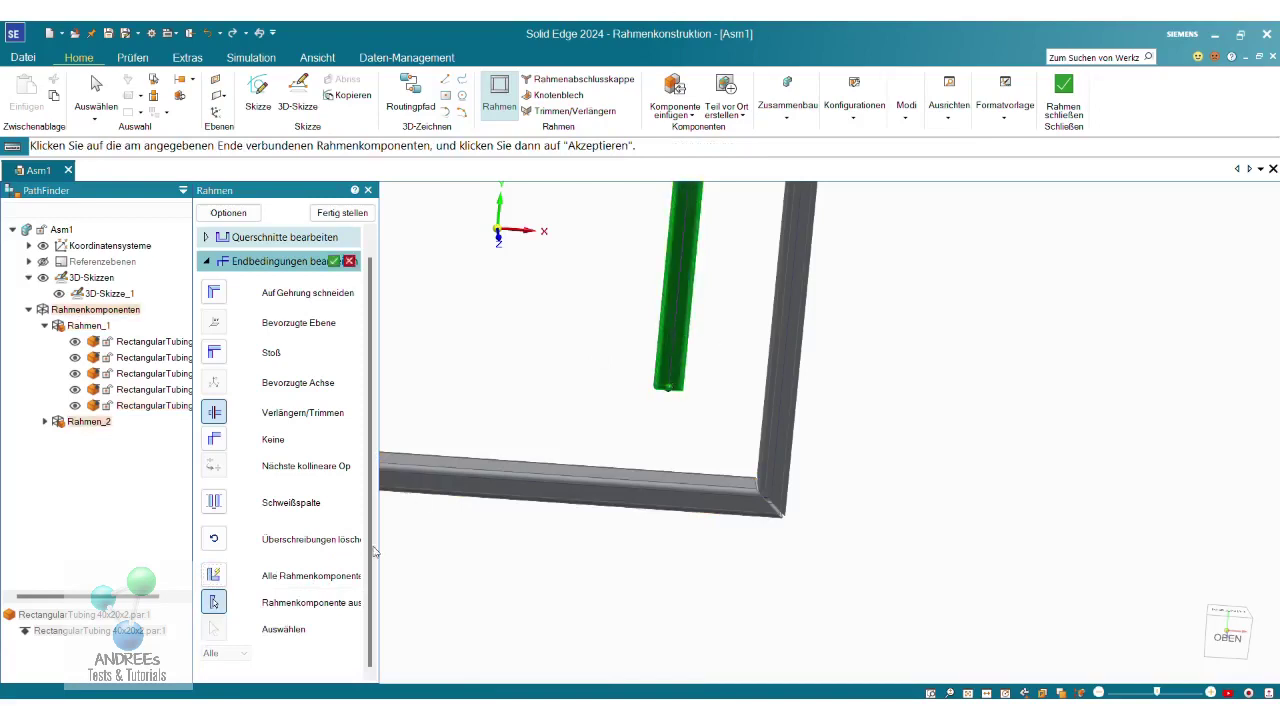
With the Teilfläche filter, pick the lower 60x40x4 tube's face as the trim target and inspect
left_click(213, 575)
left_click(245, 655)
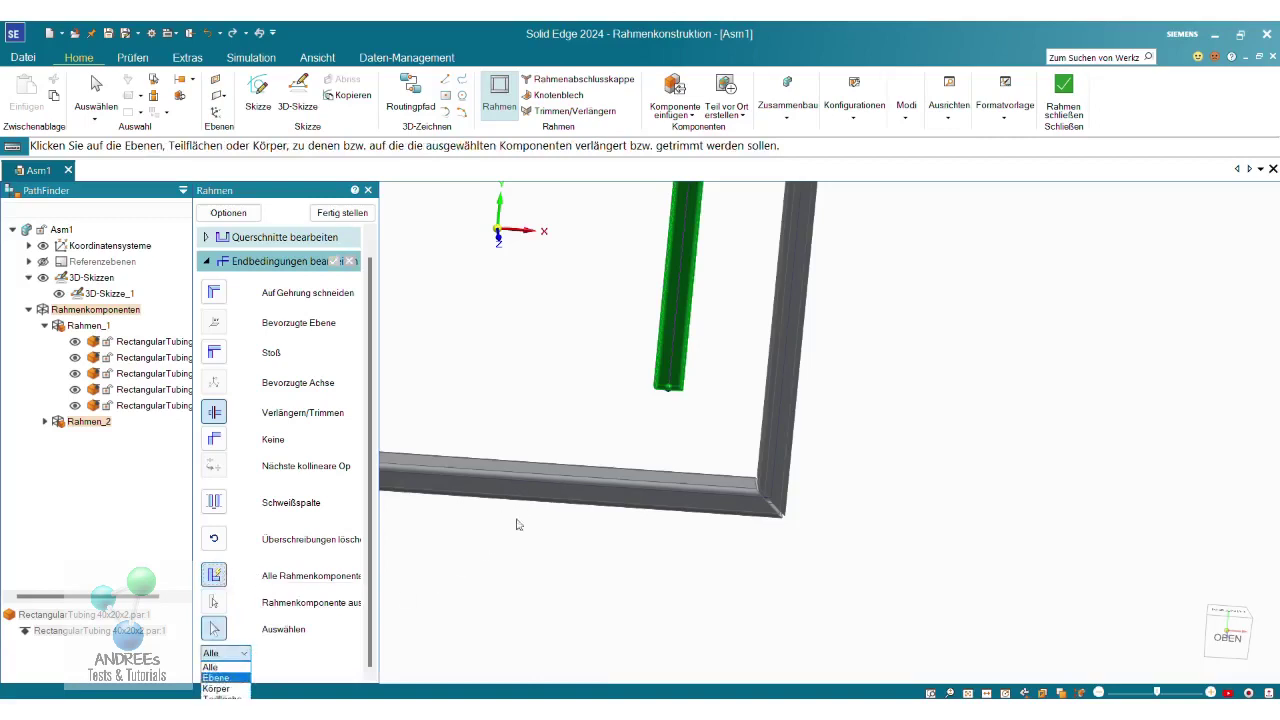
left_click(228, 697)
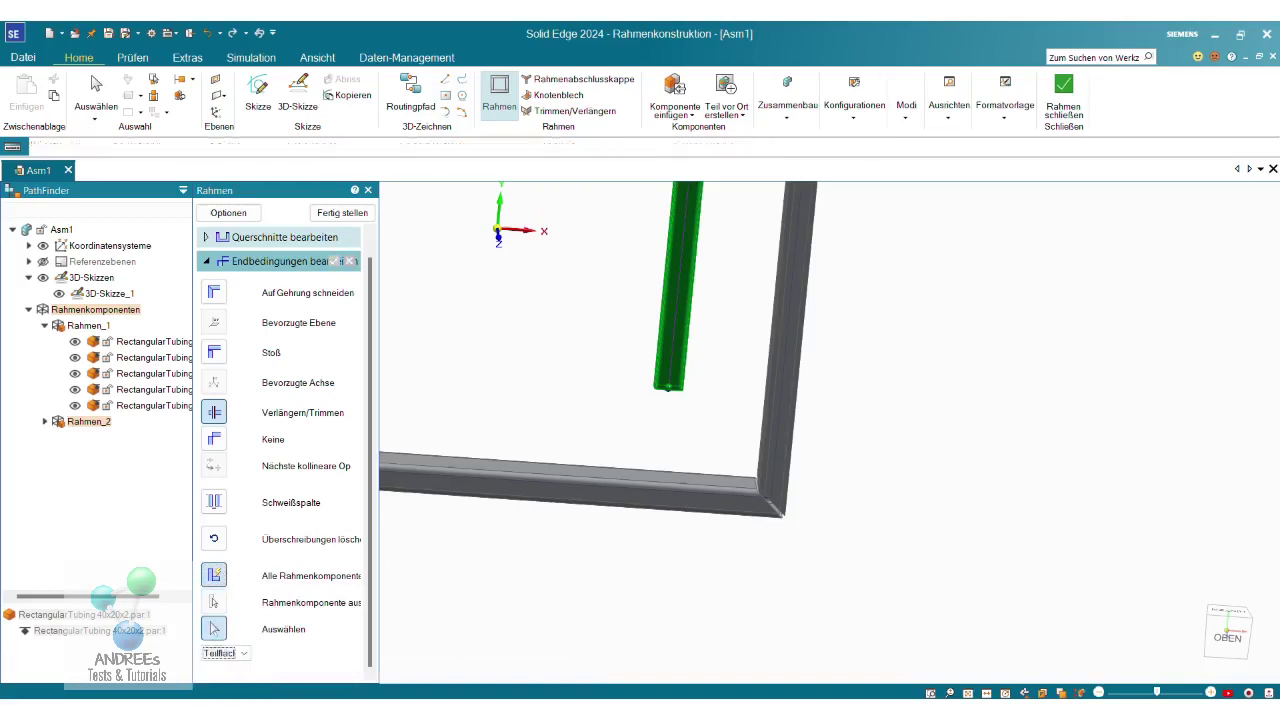
left_click(625, 480)
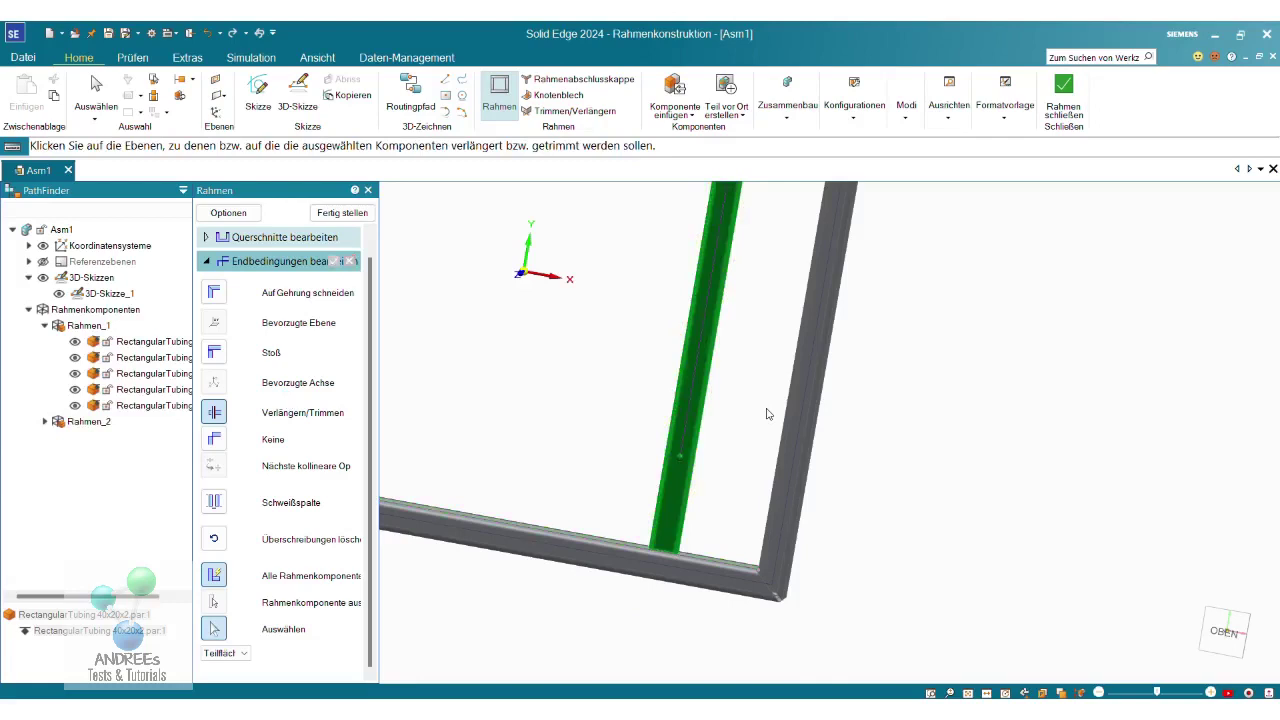
middle_click_drag(957, 544, 948, 412)
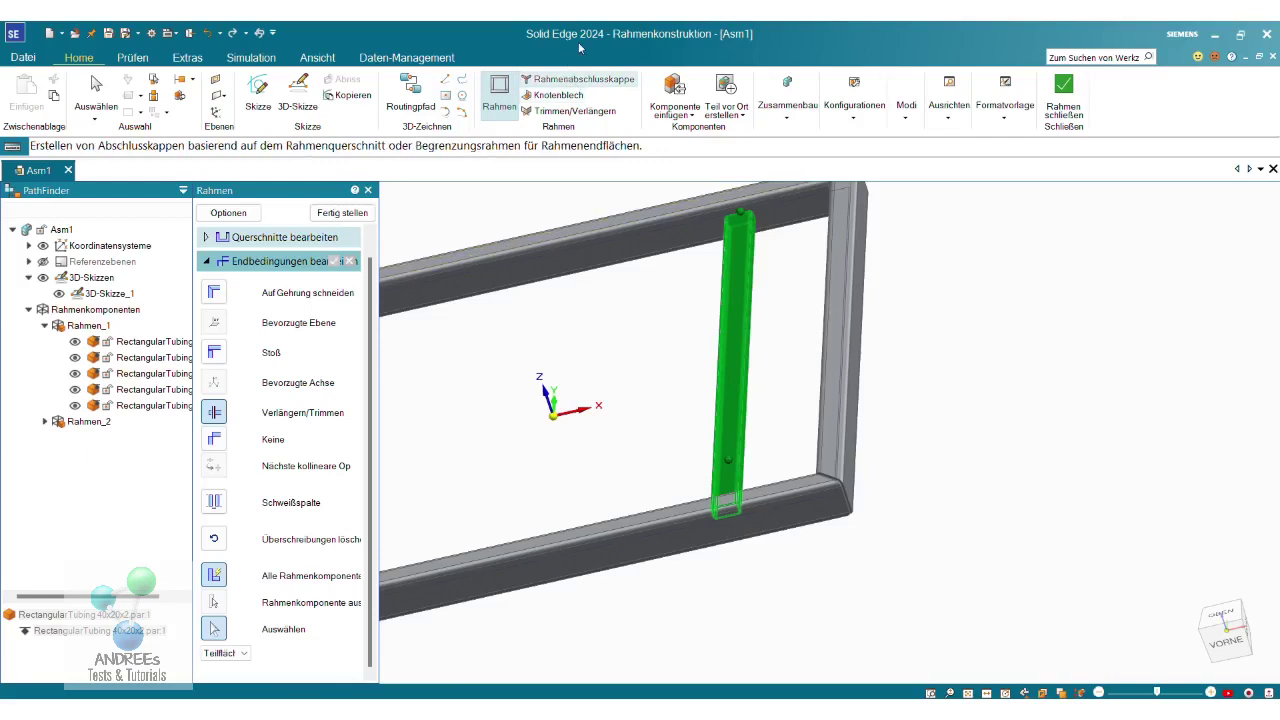
scroll(887, 567, "down", 3)
scroll(828, 419, "down", 1)
scroll(828, 419, "down", 1)
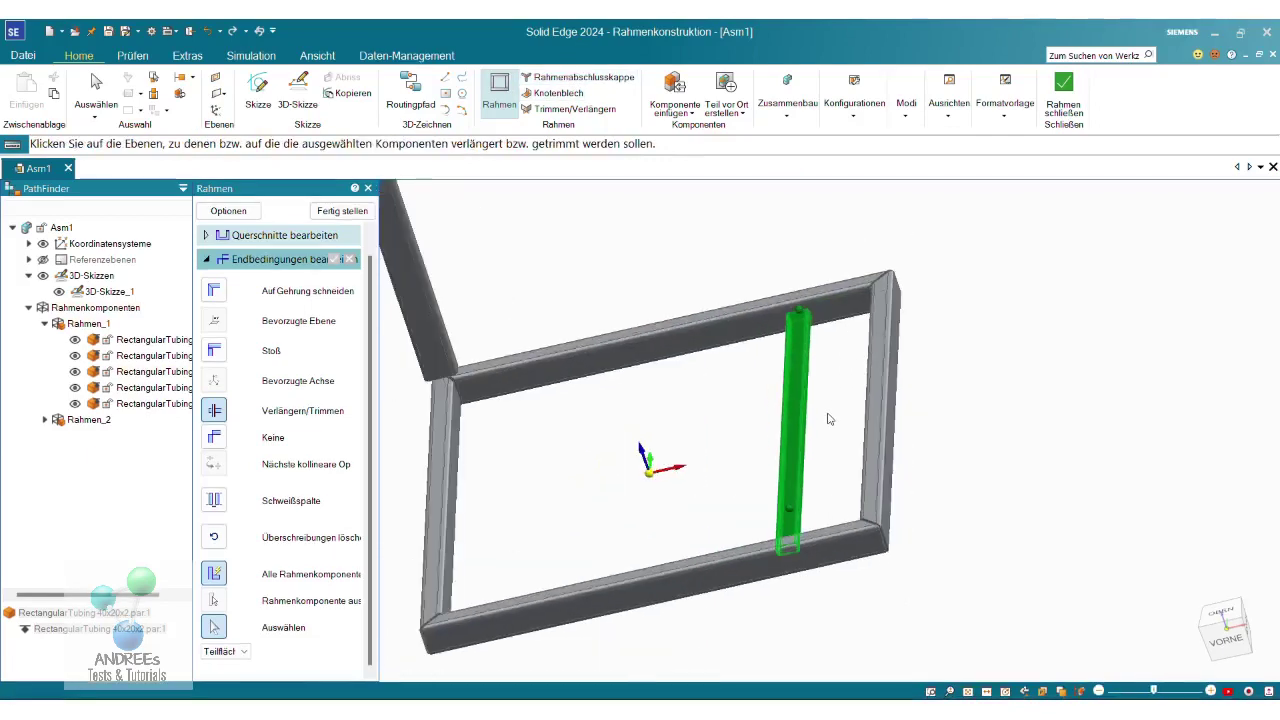
scroll(828, 419, "down", 1)
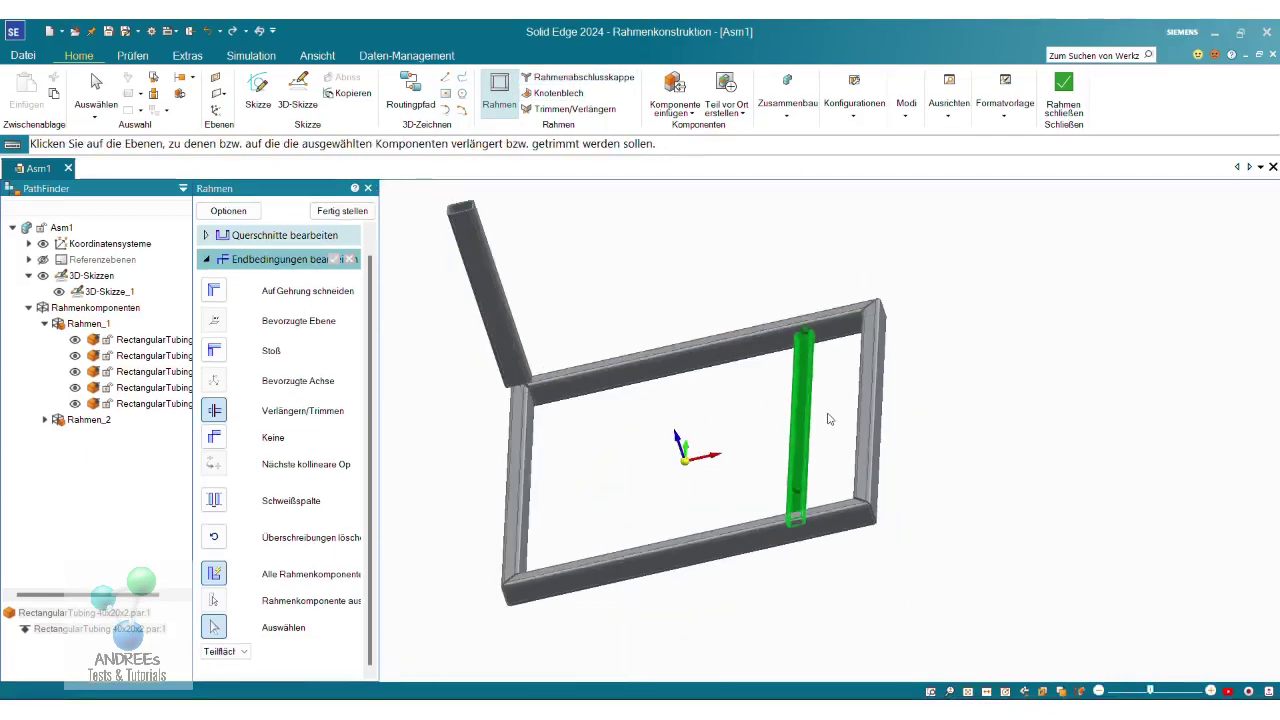
Finish the extend/trim edit and zoom to check the cross tube's flush ends
left_click(342, 211)
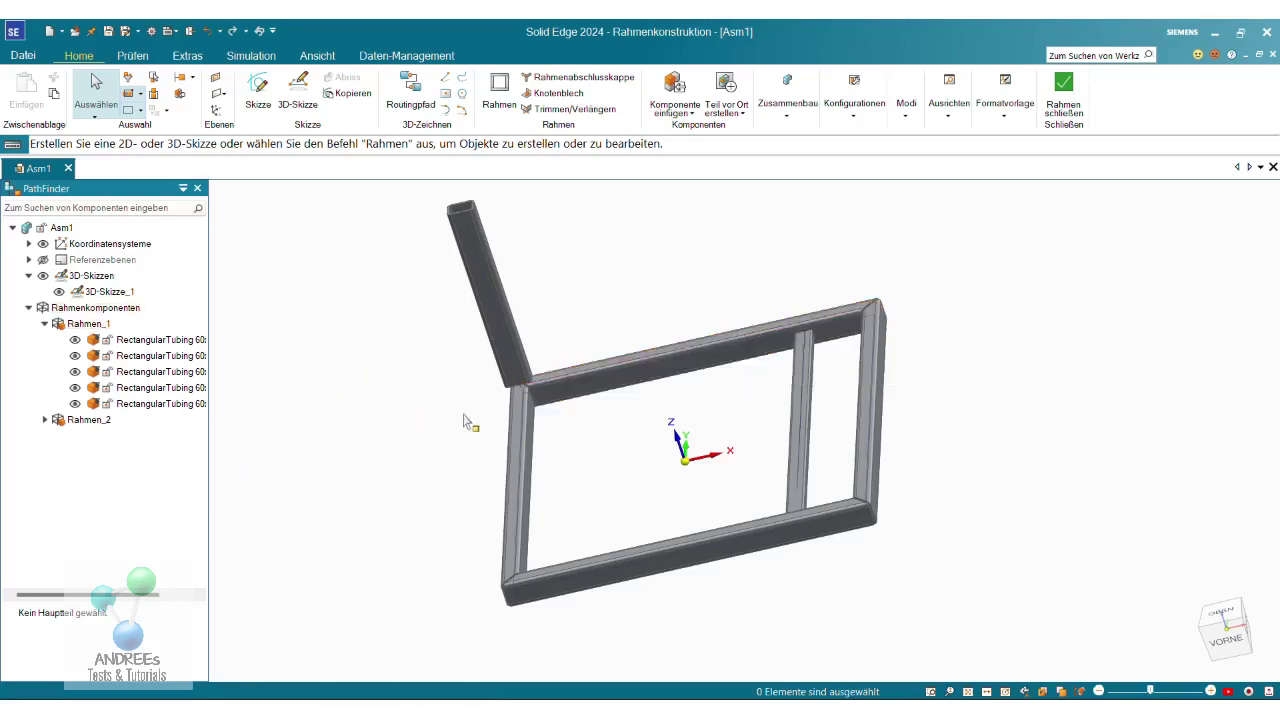
scroll(525, 395, "up", 3)
scroll(528, 393, "up", 3)
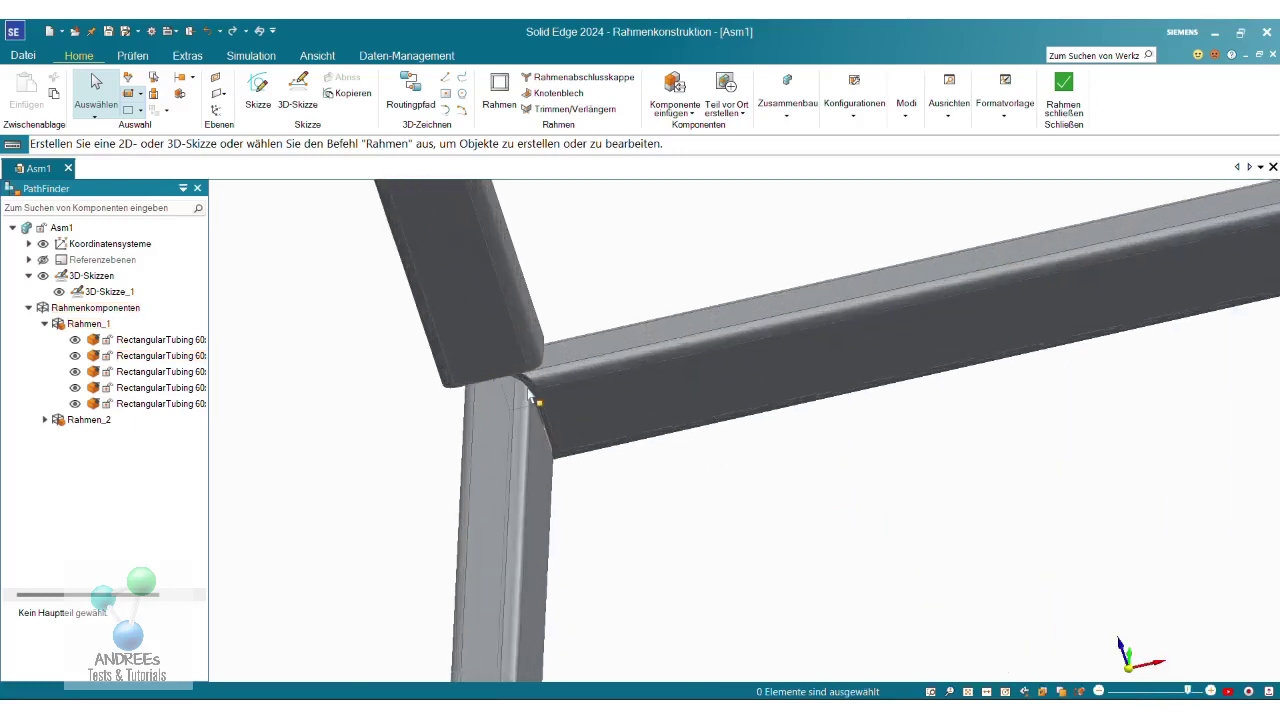
scroll(528, 393, "down", 3)
scroll(528, 393, "down", 3)
scroll(530, 395, "down", 1)
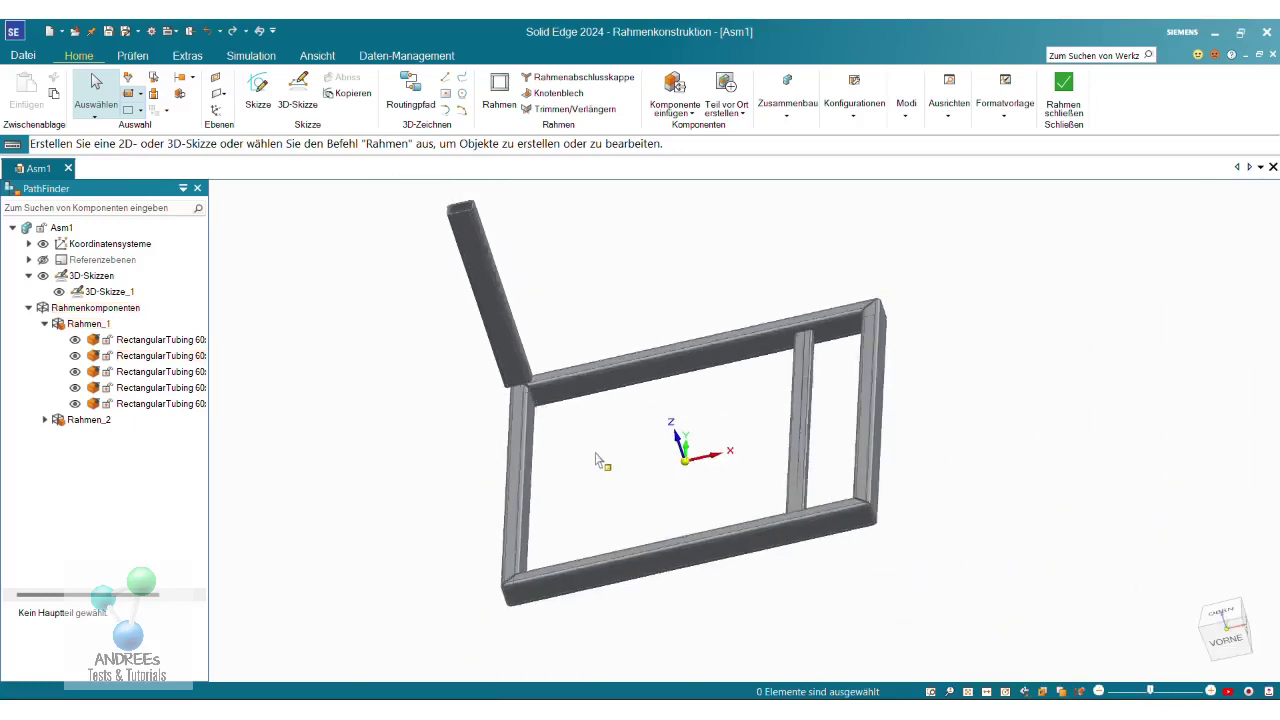
Open the slanted 60x40x4 upright tube's frame definition with Querschnitte bearbeiten, abandoning the end-condition edit
left_click(512, 338)
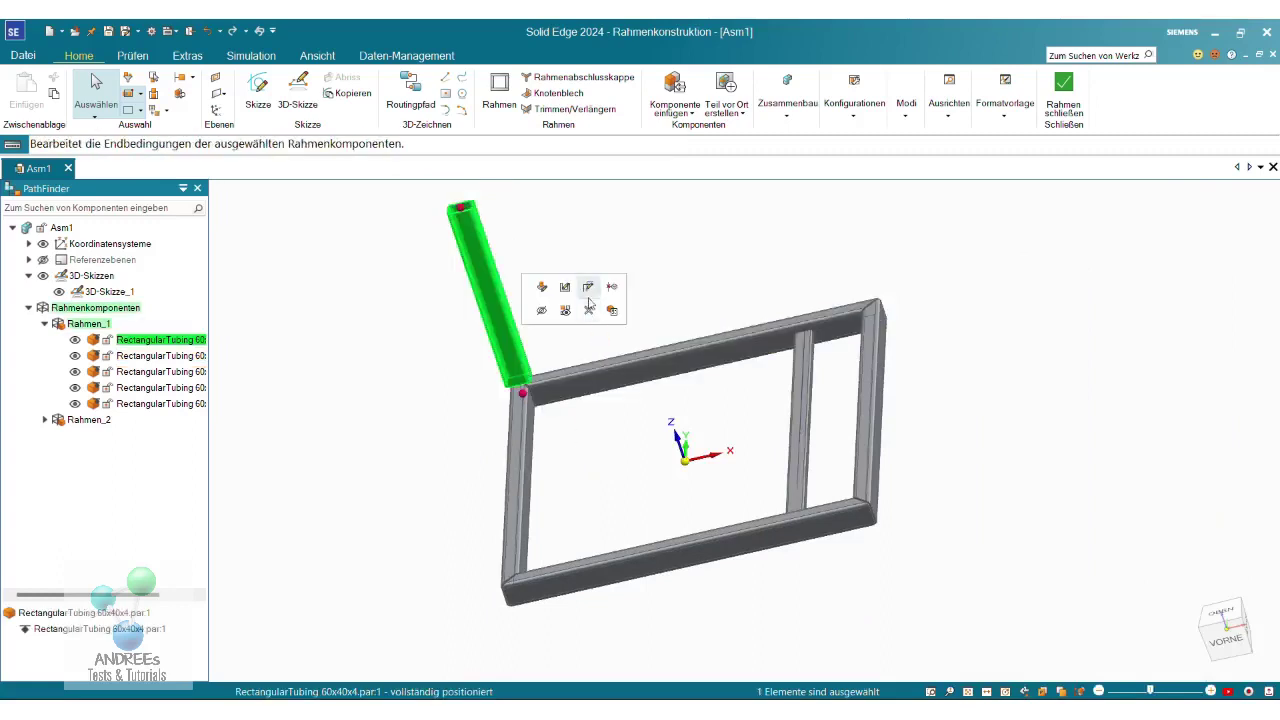
left_click(589, 300)
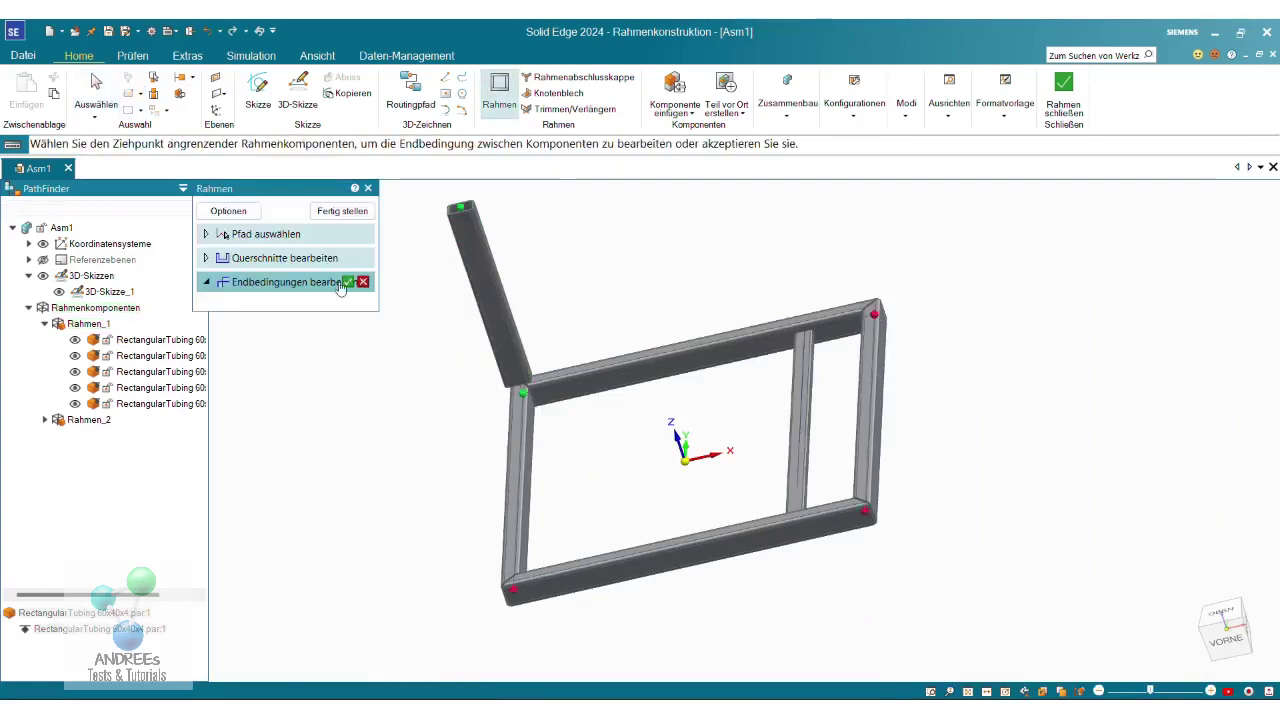
left_click(346, 283)
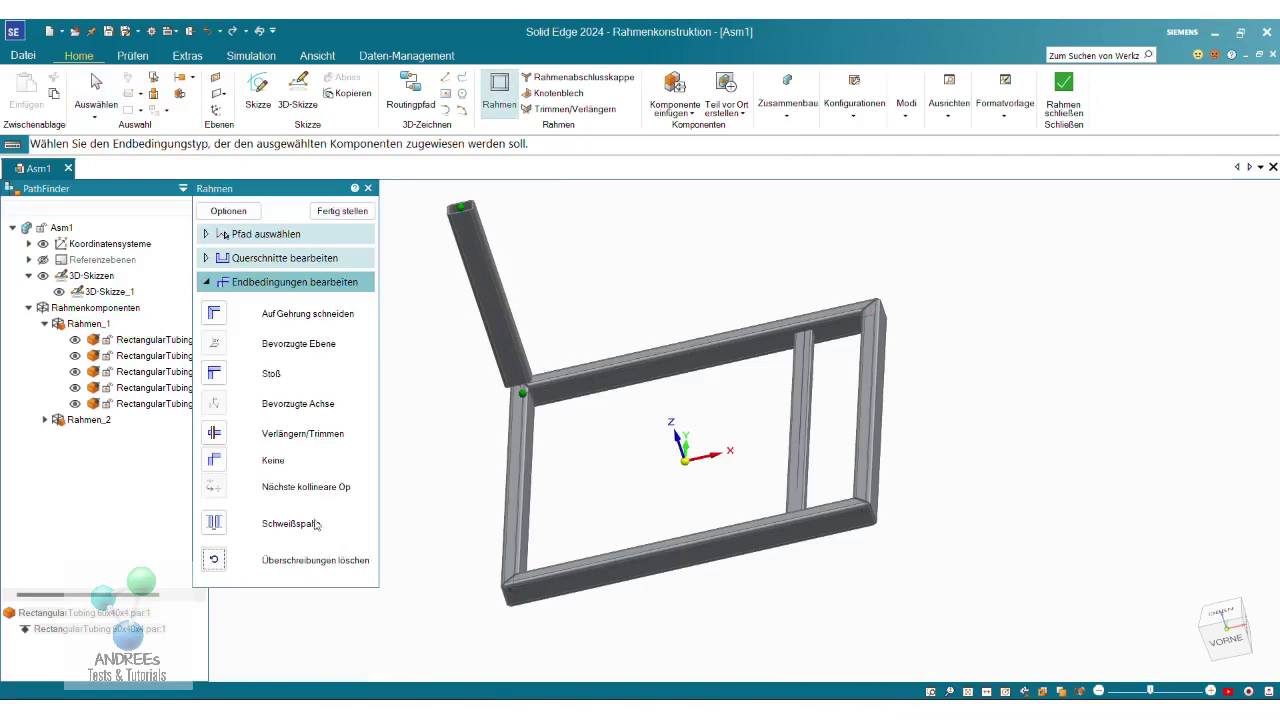
left_click(369, 189)
left_click(481, 279)
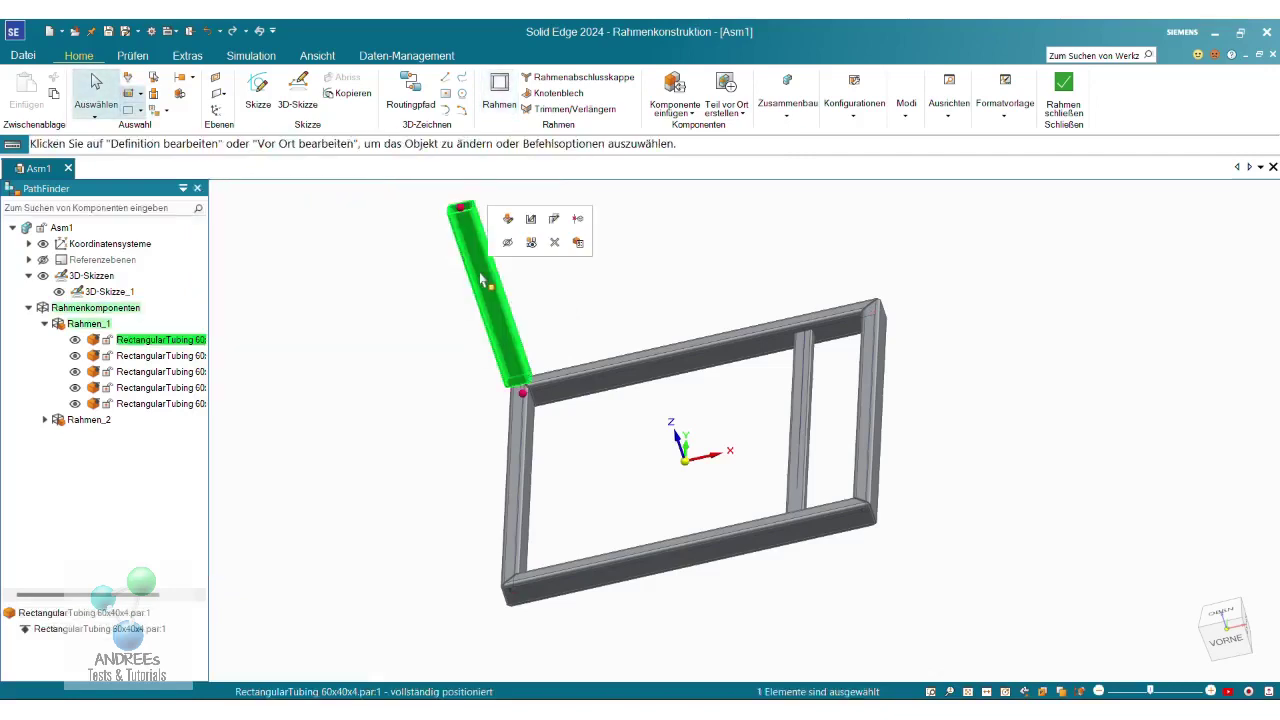
left_click(533, 219)
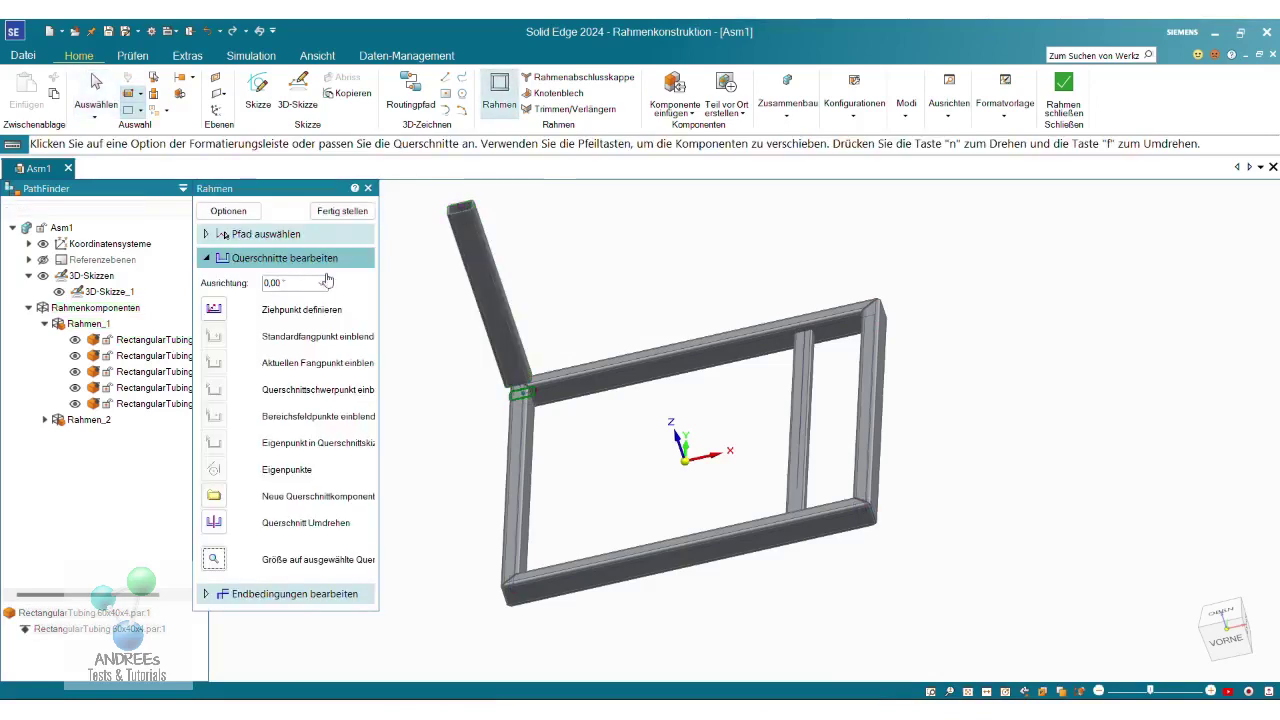
Set the upright tube's Ausrichtung to 90.00° and check the frame options before confirming
left_click(321, 283)
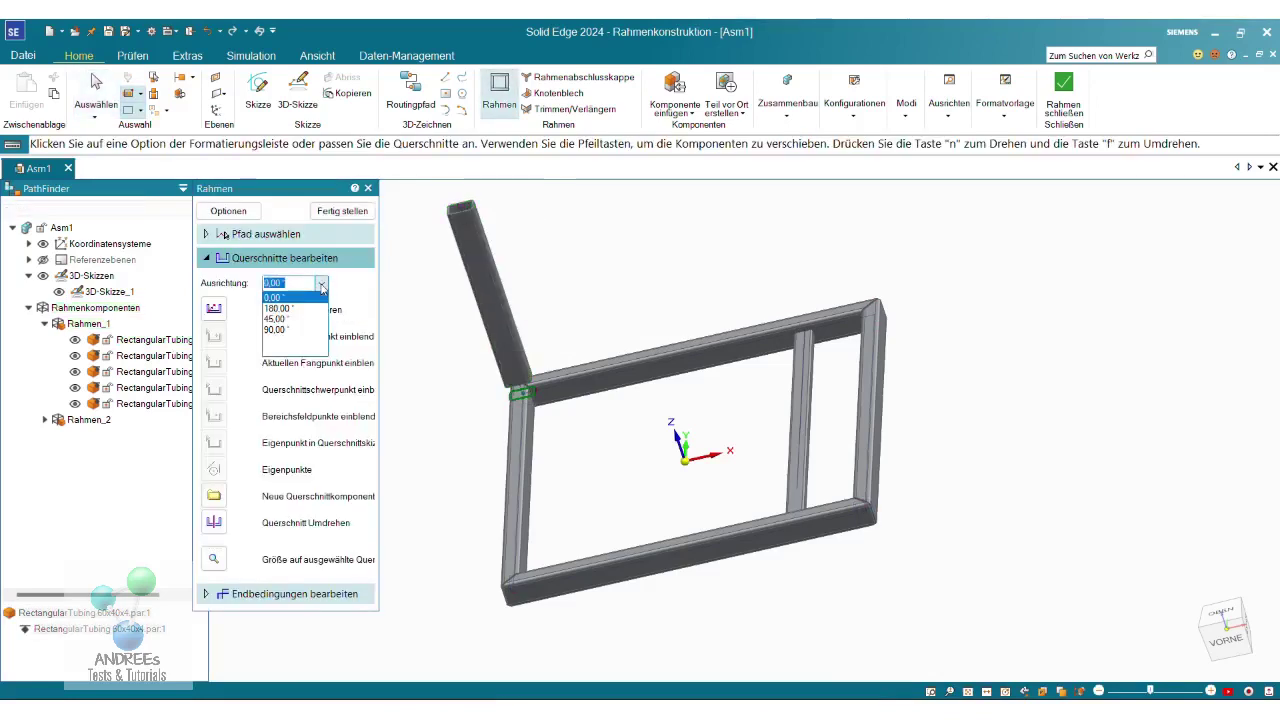
left_click(307, 329)
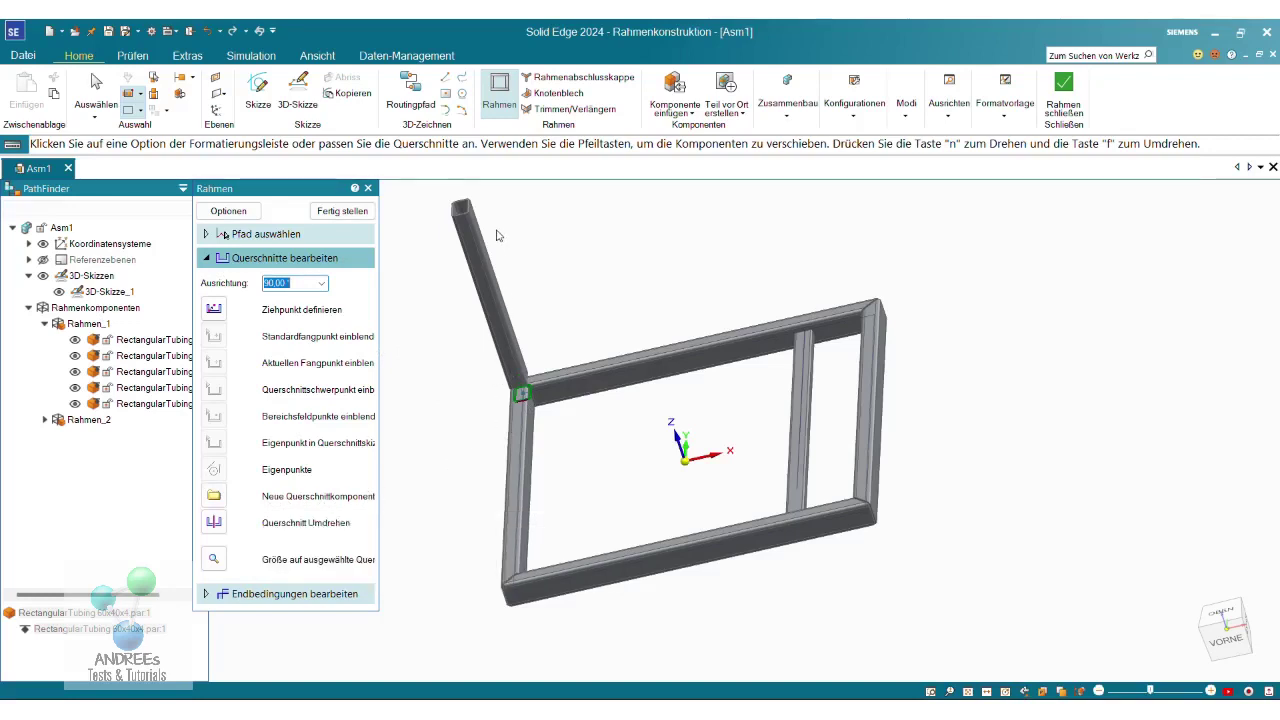
scroll(507, 261, "up", 3)
scroll(507, 261, "down", 1)
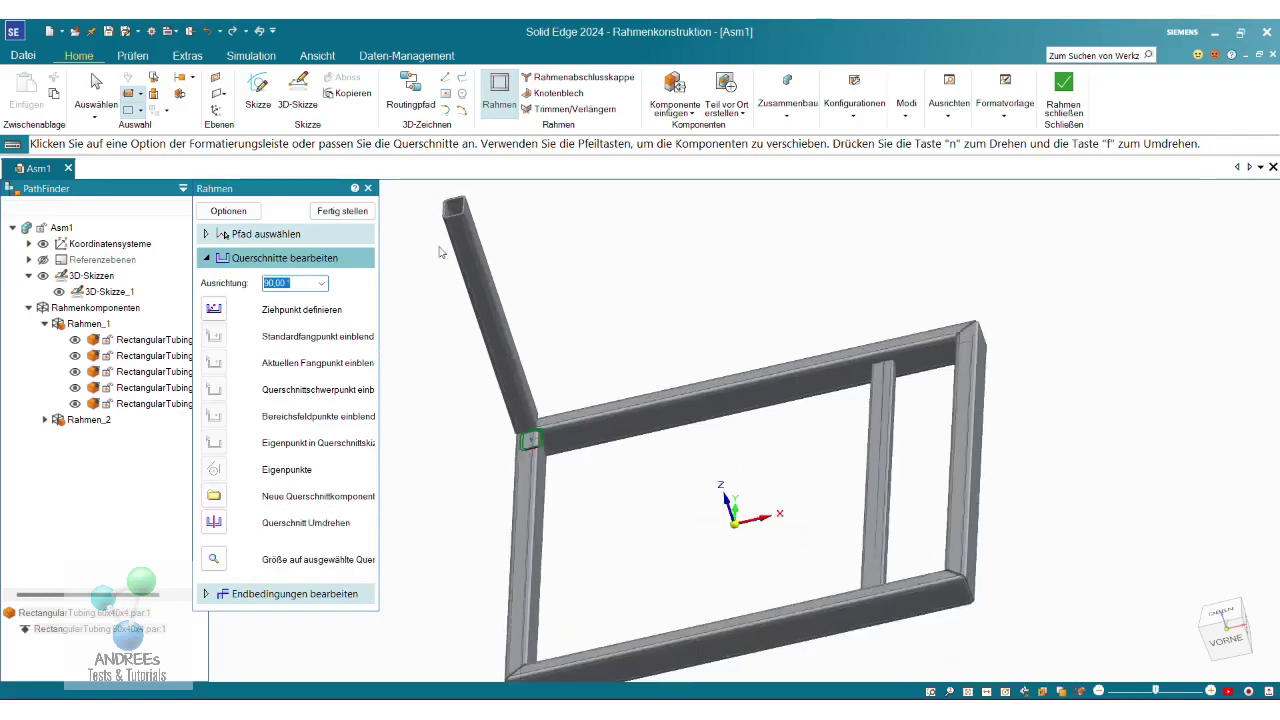
left_click(228, 211)
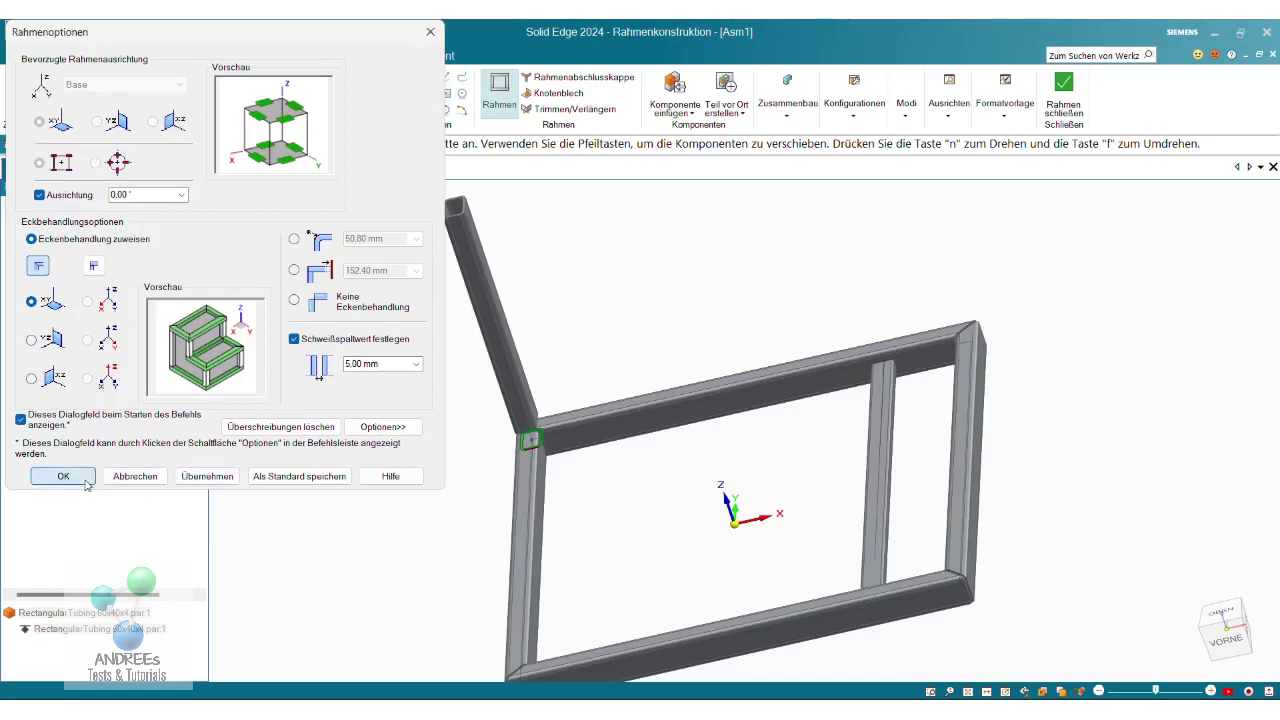
left_click(63, 476)
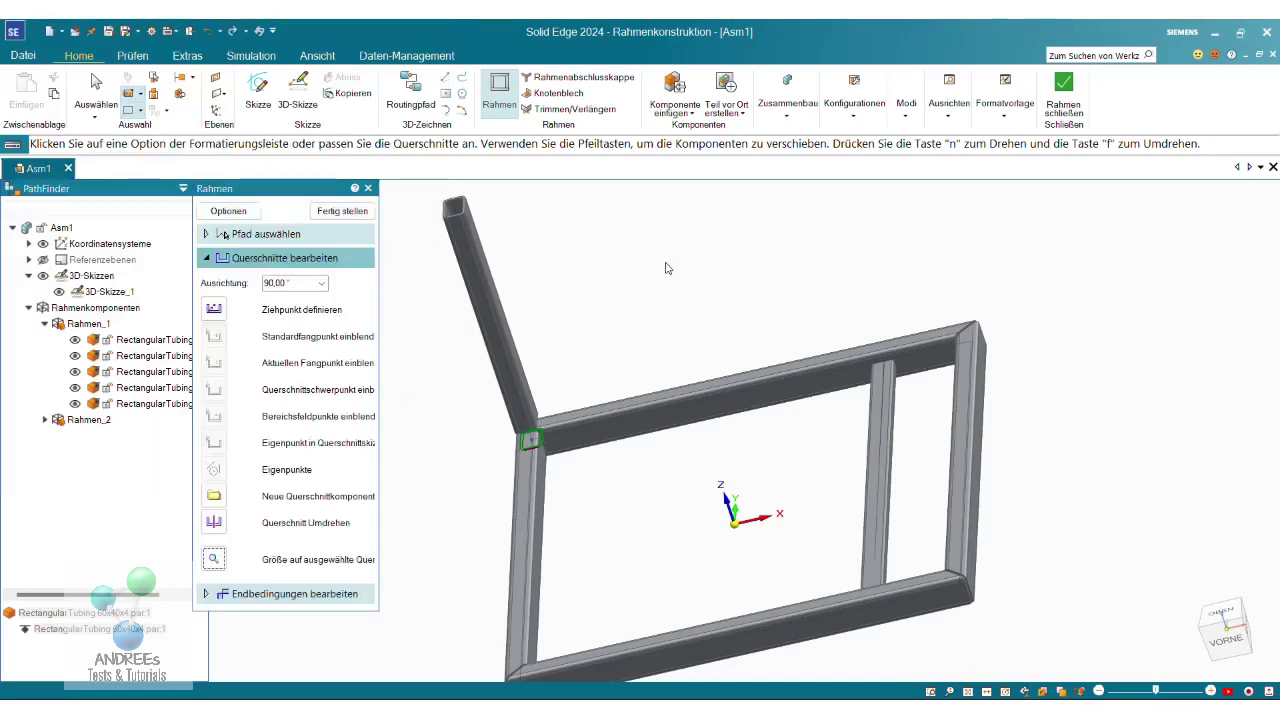